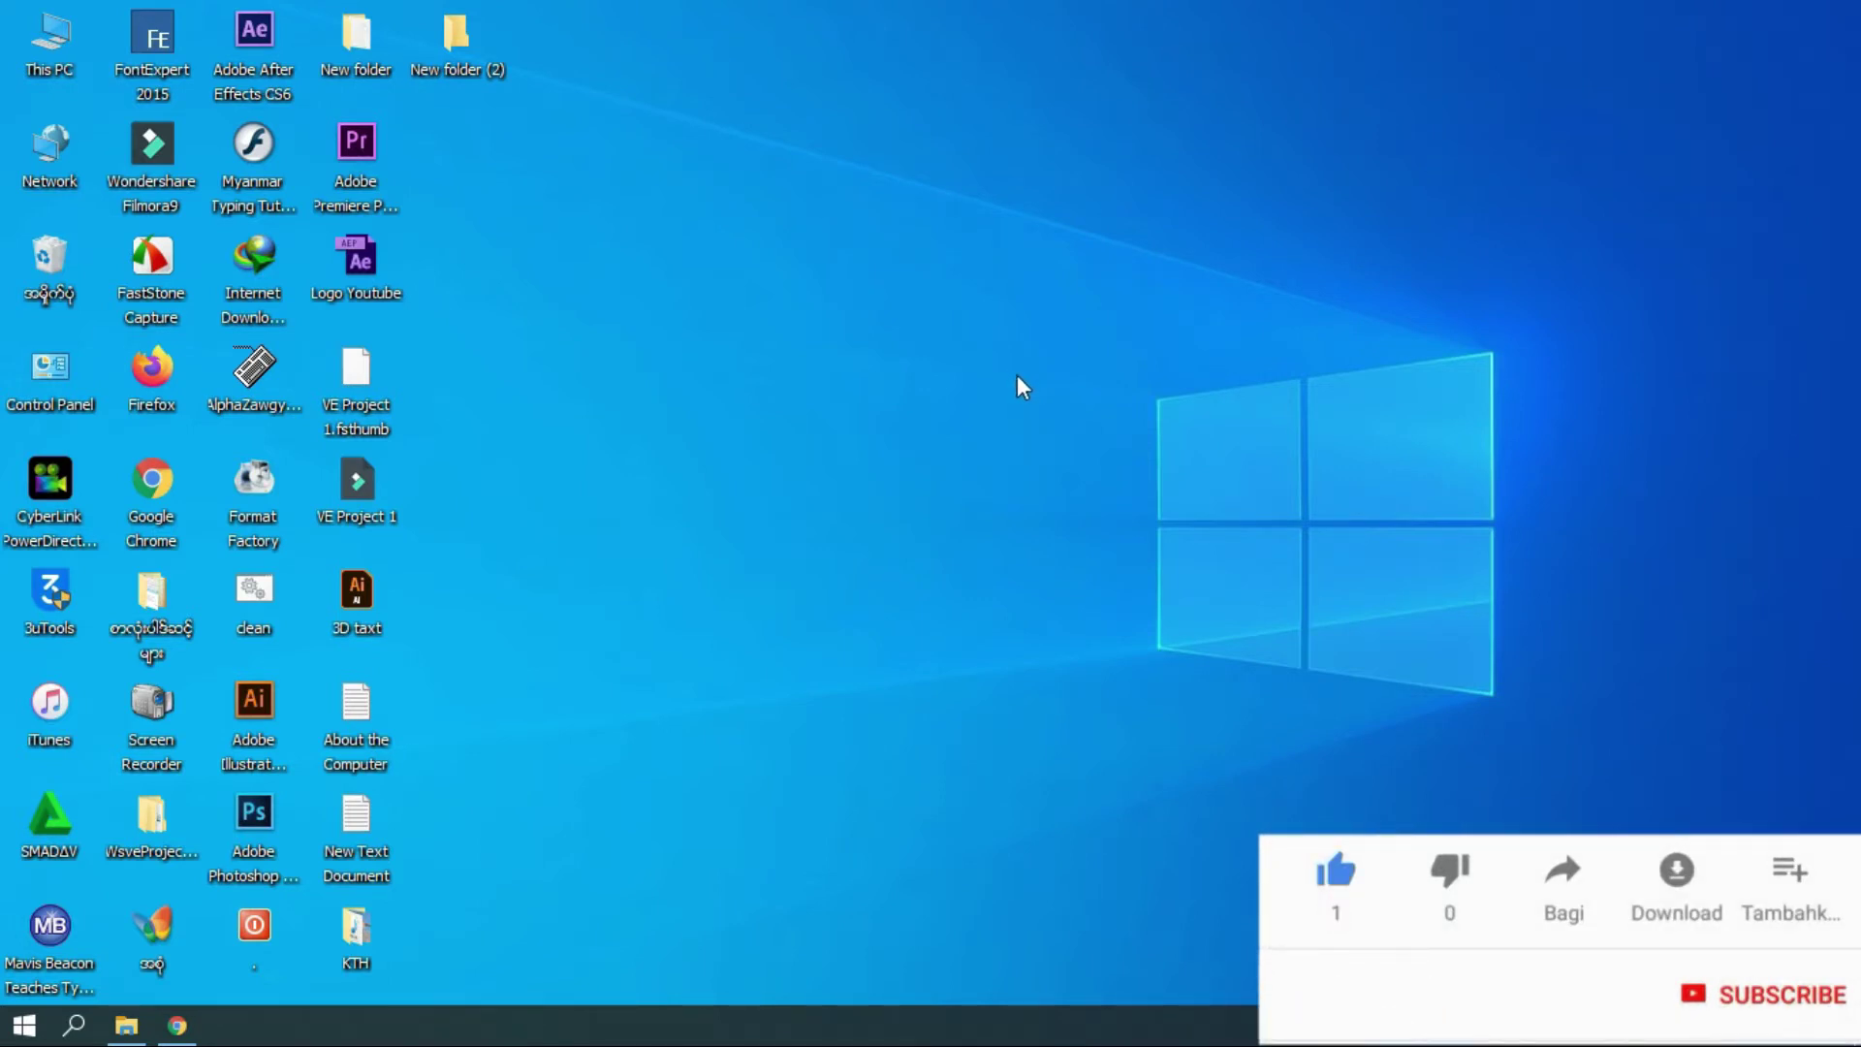
Step: Take a full-screen screenshot of the YouTube channel page in Chrome, saved automatically as a file, and minimize the browser
left_click(177, 1030)
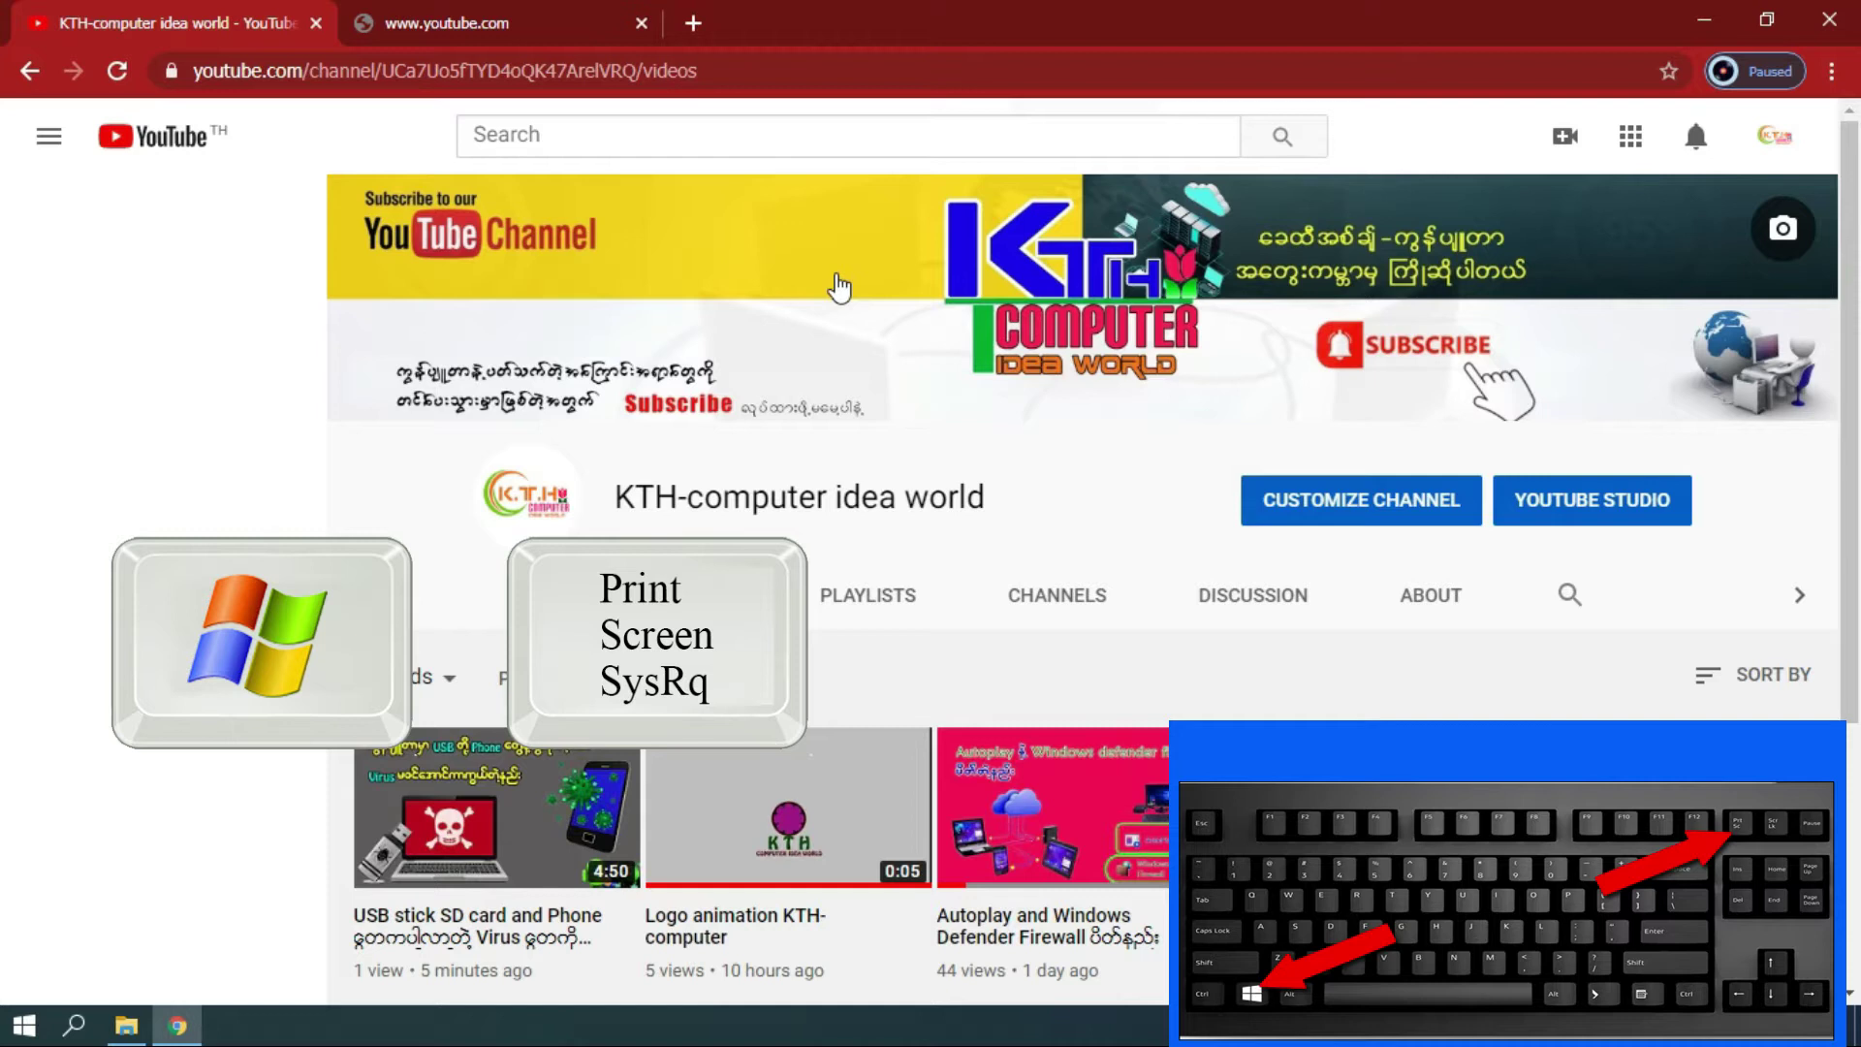
key("super+Print")
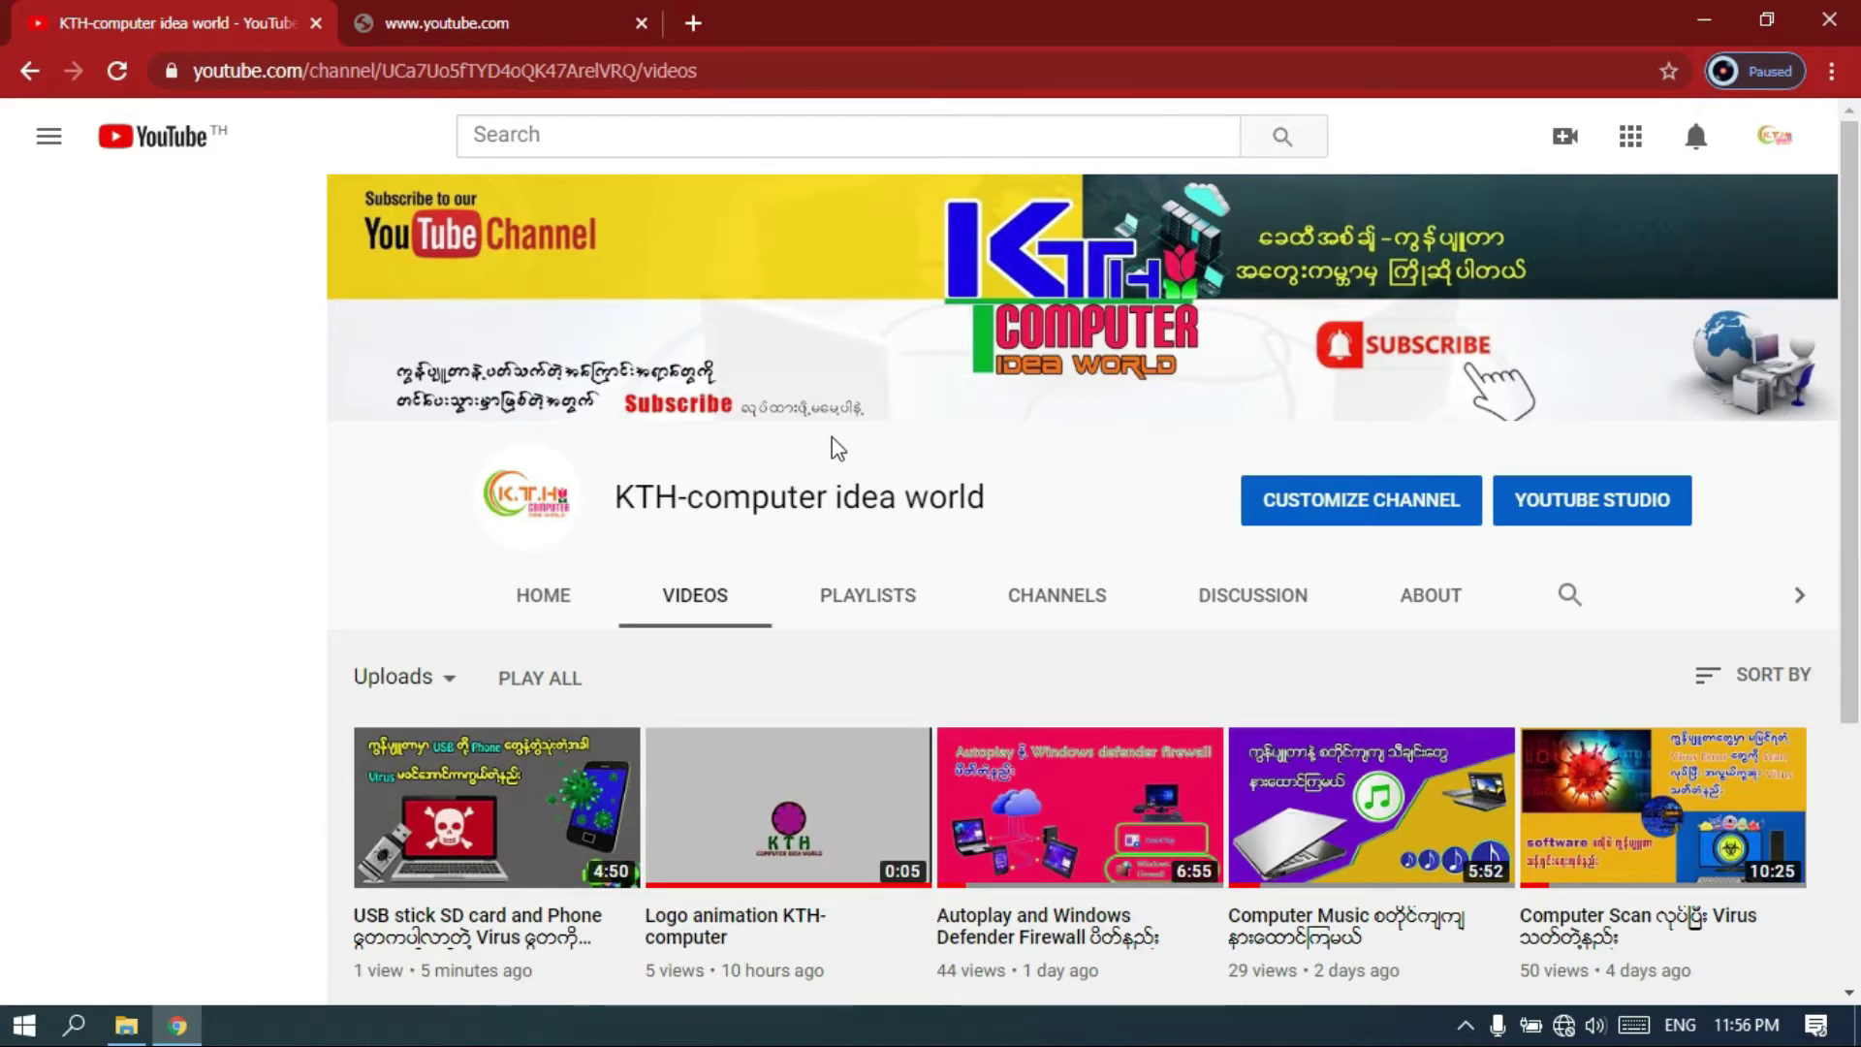
left_click(1703, 21)
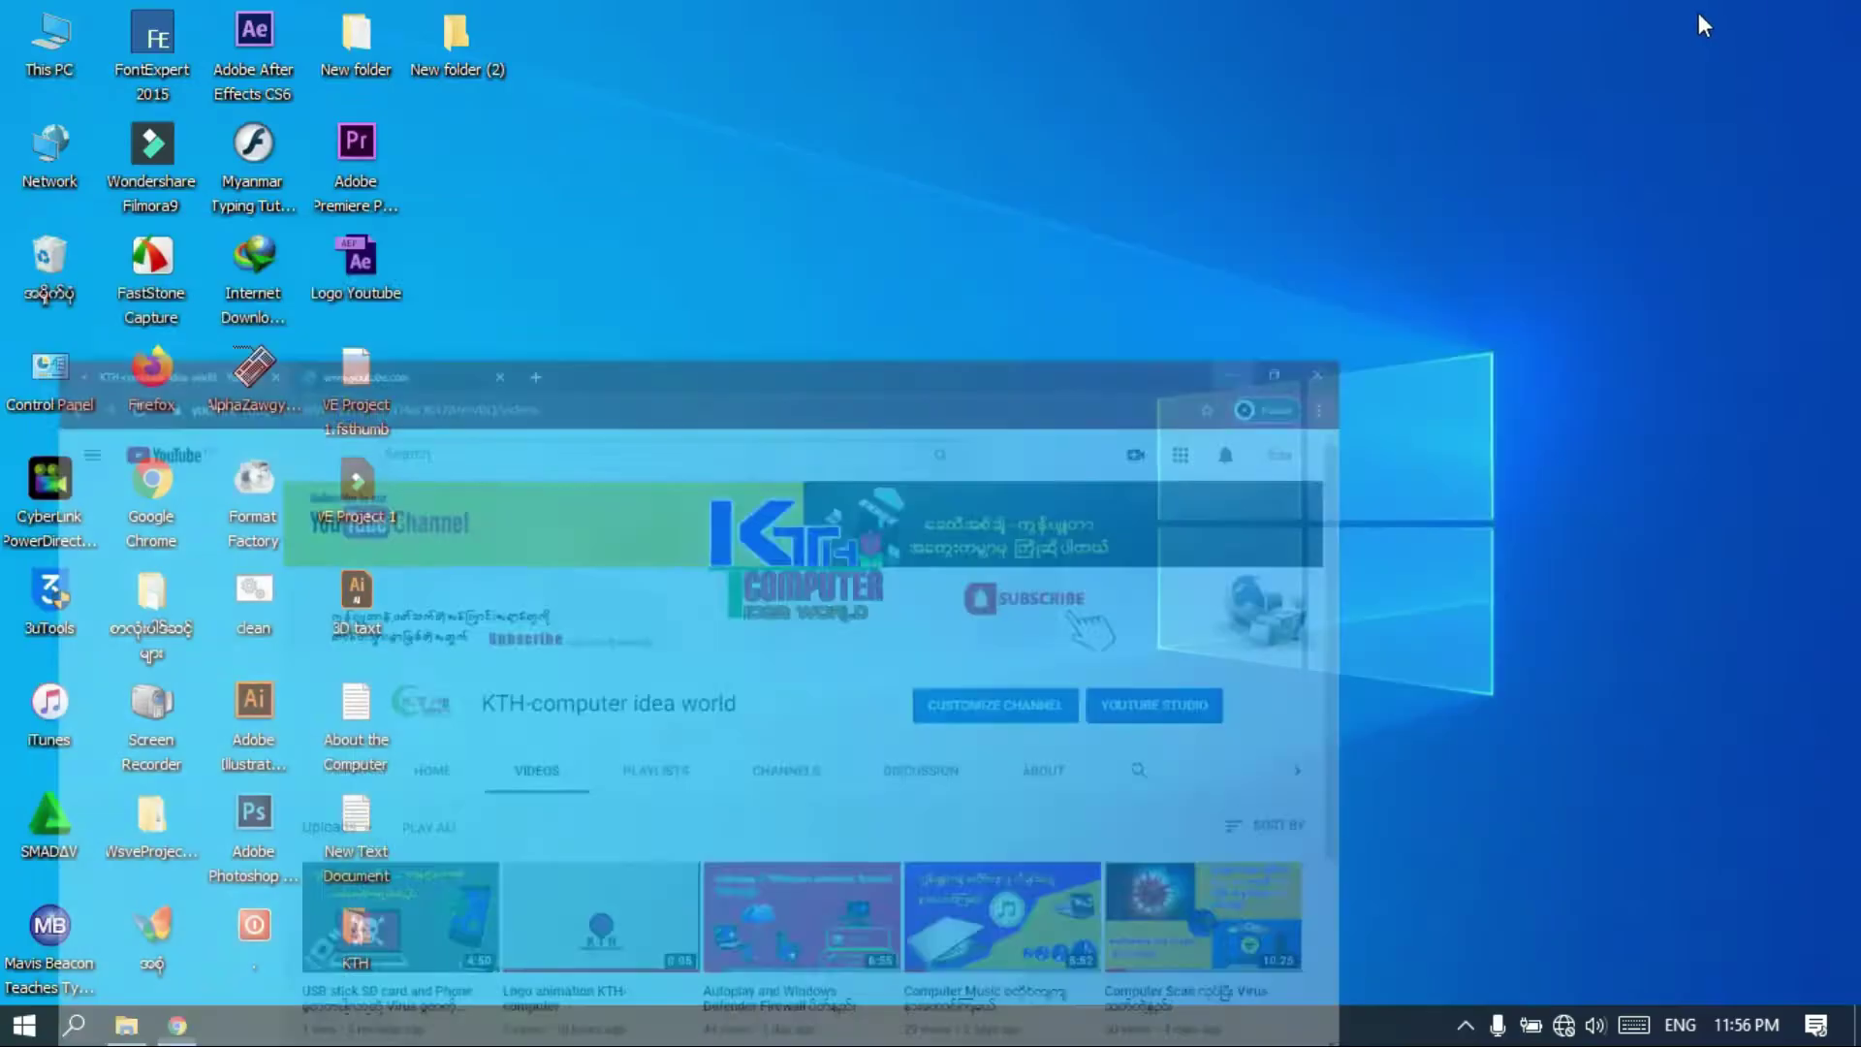
right_click(997, 80)
left_click(1045, 155)
right_click(899, 60)
left_click(957, 128)
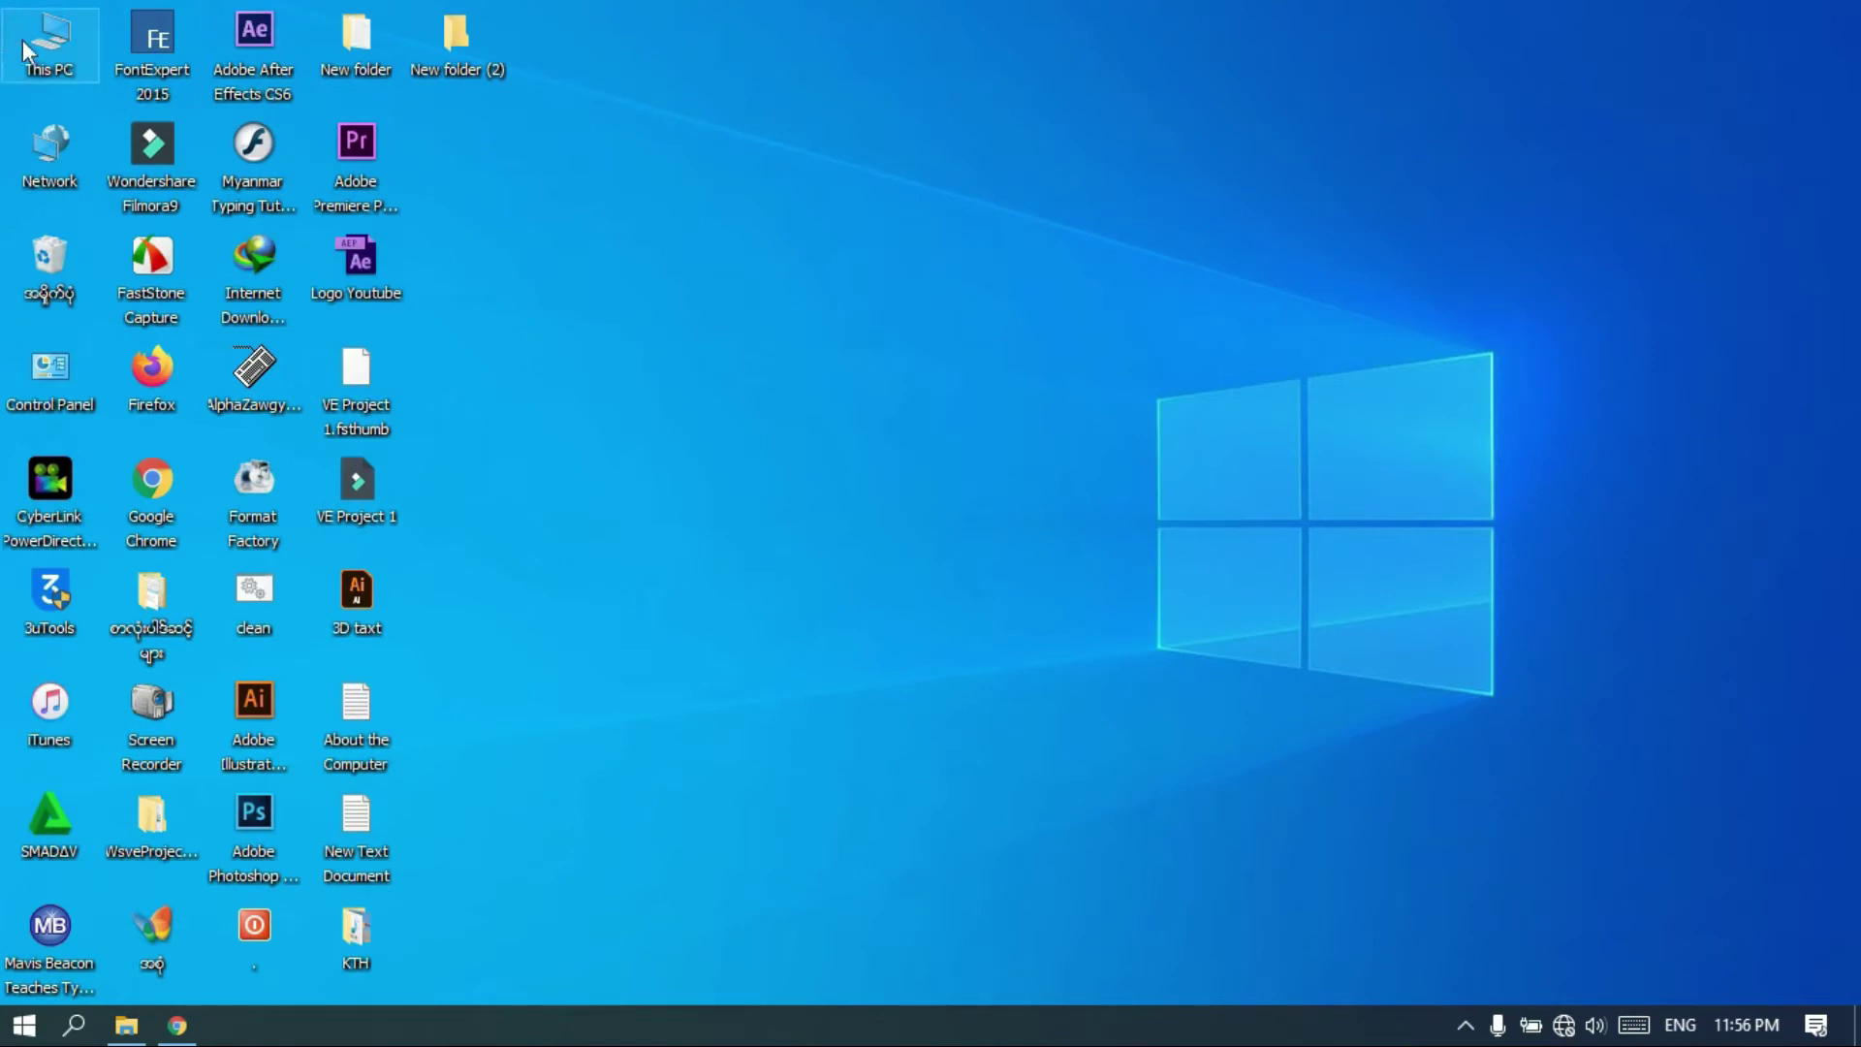
Step: Open the Screenshots folder inside Pictures on This PC
double_click(49, 66)
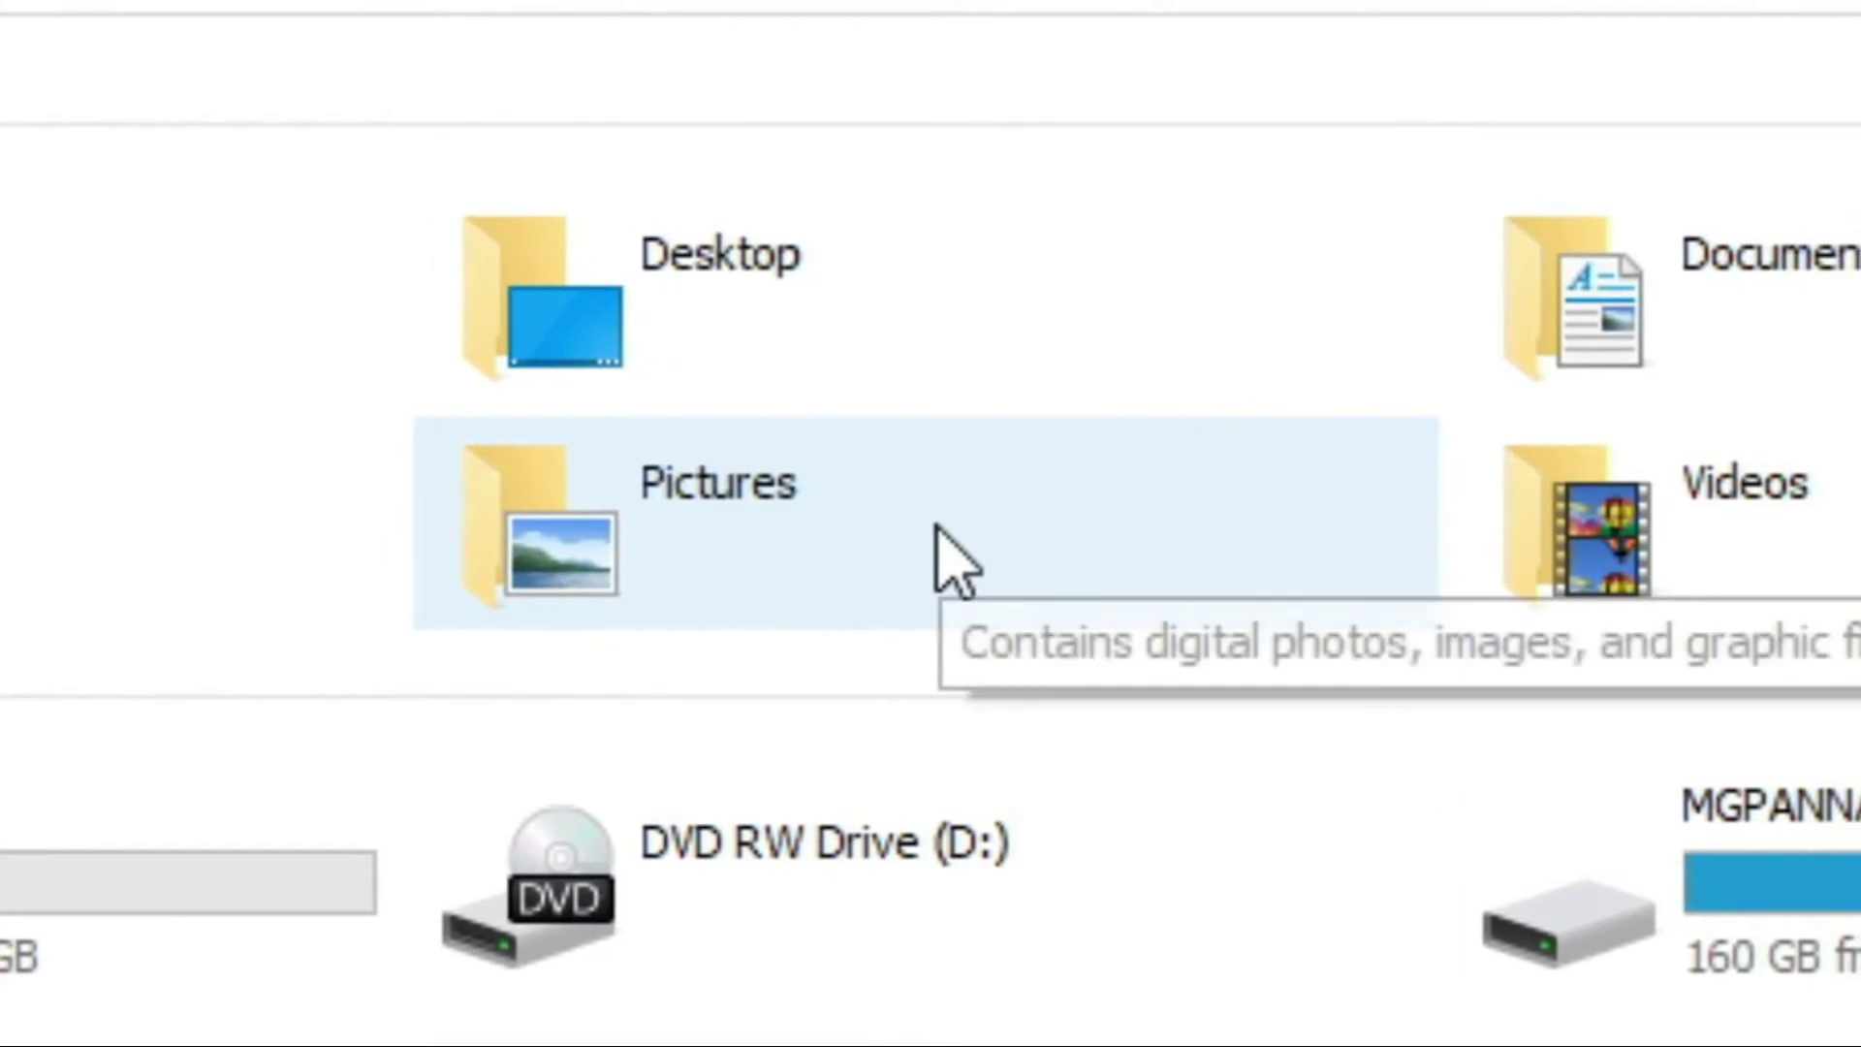
double_click(938, 532)
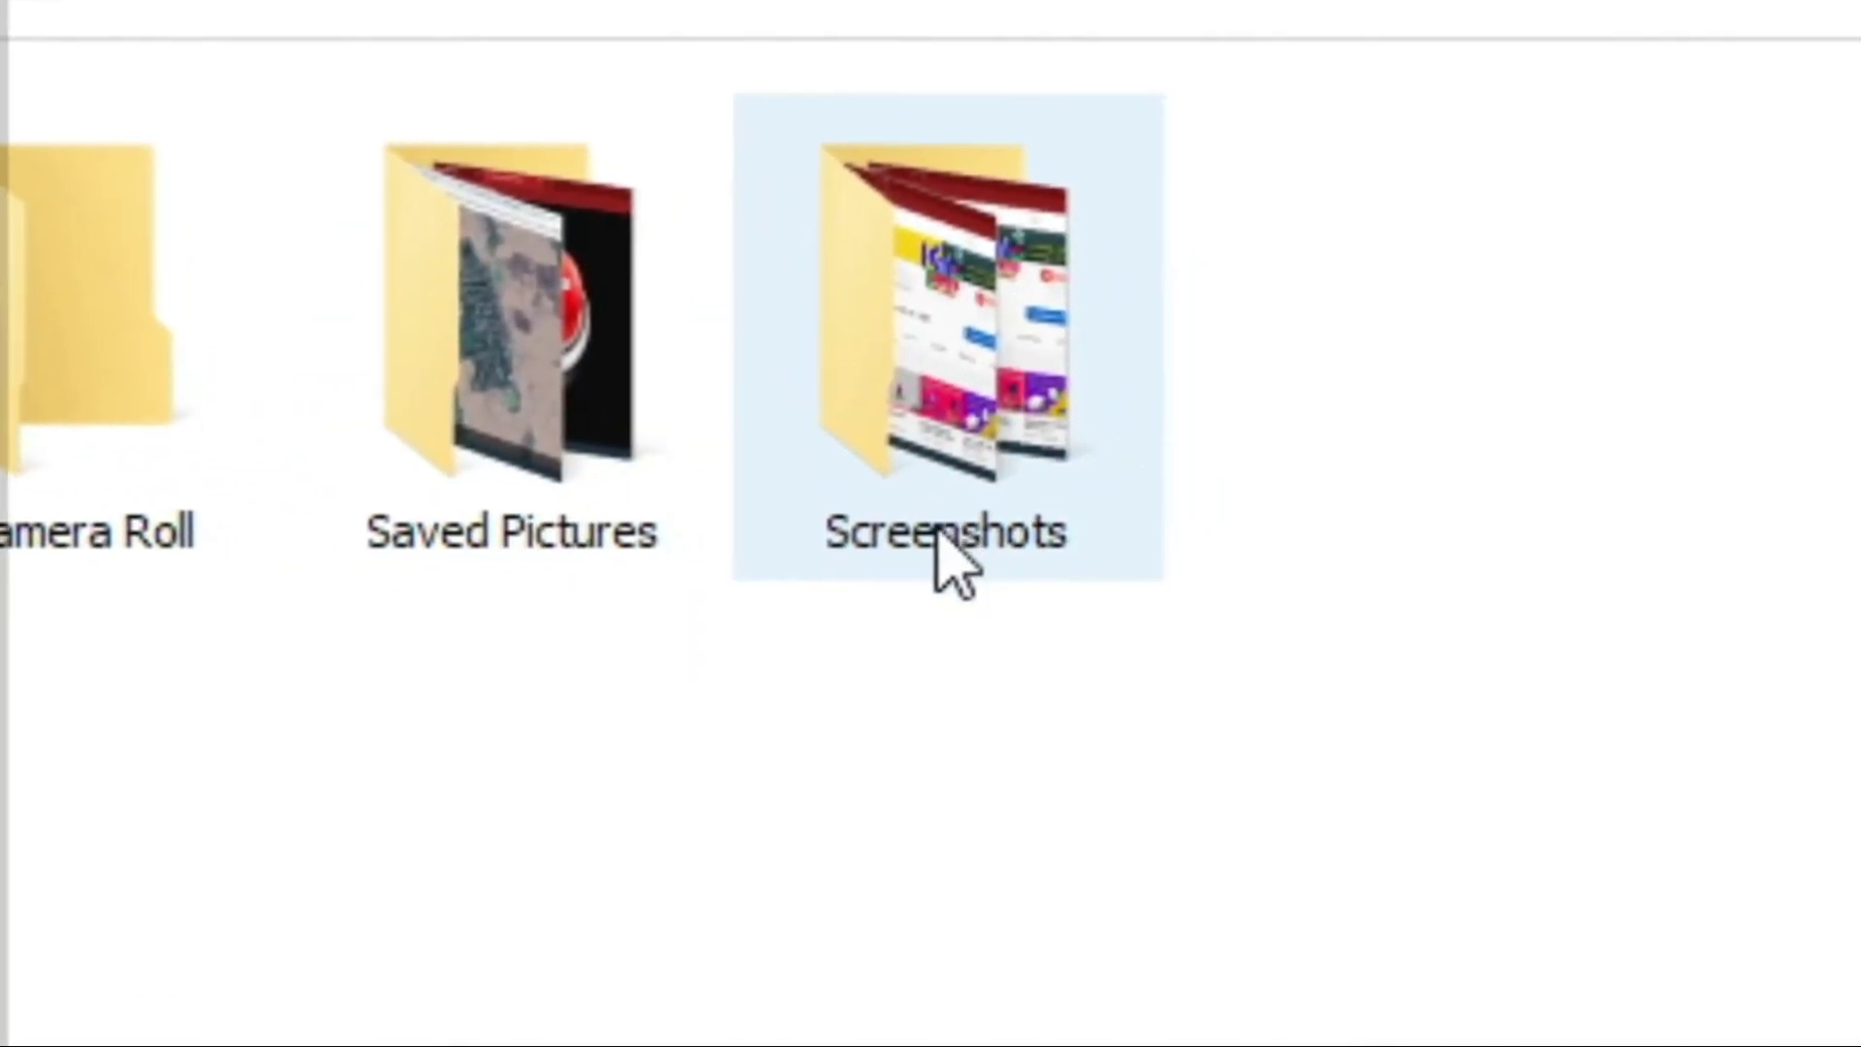
mouse_move(511, 497)
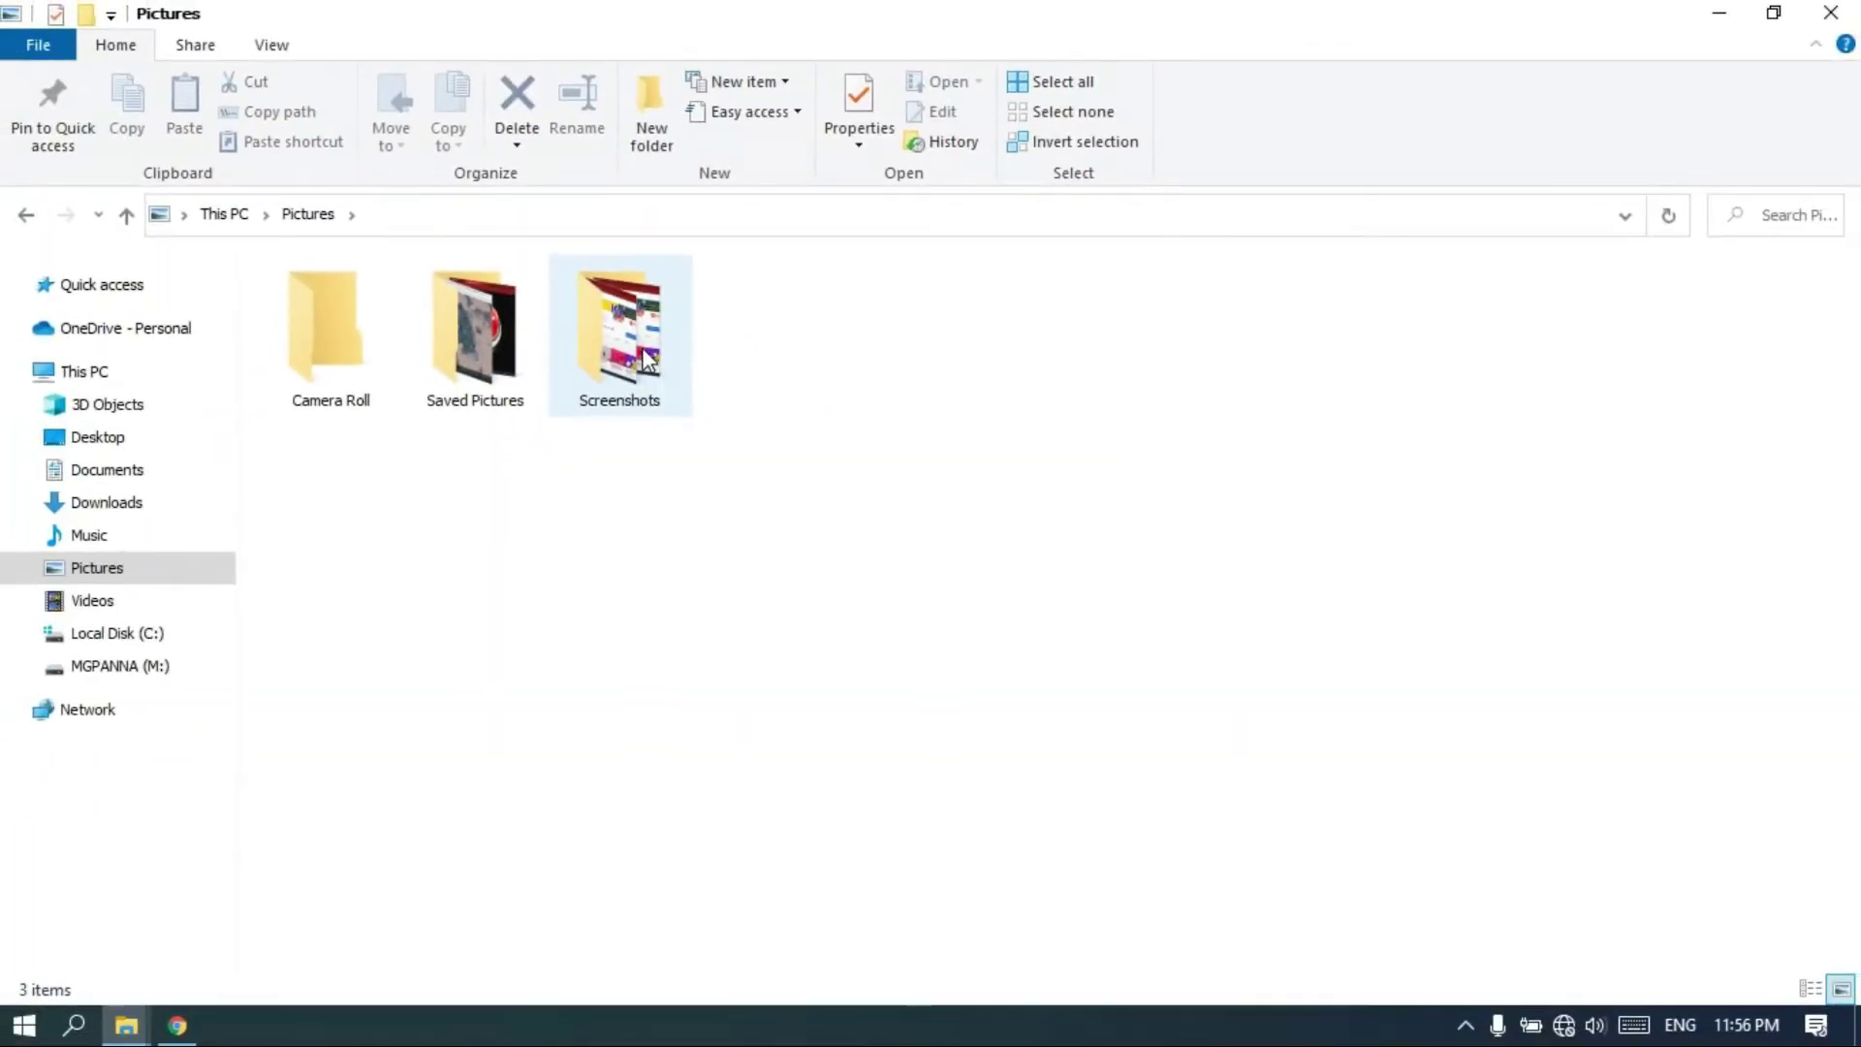
double_click(955, 407)
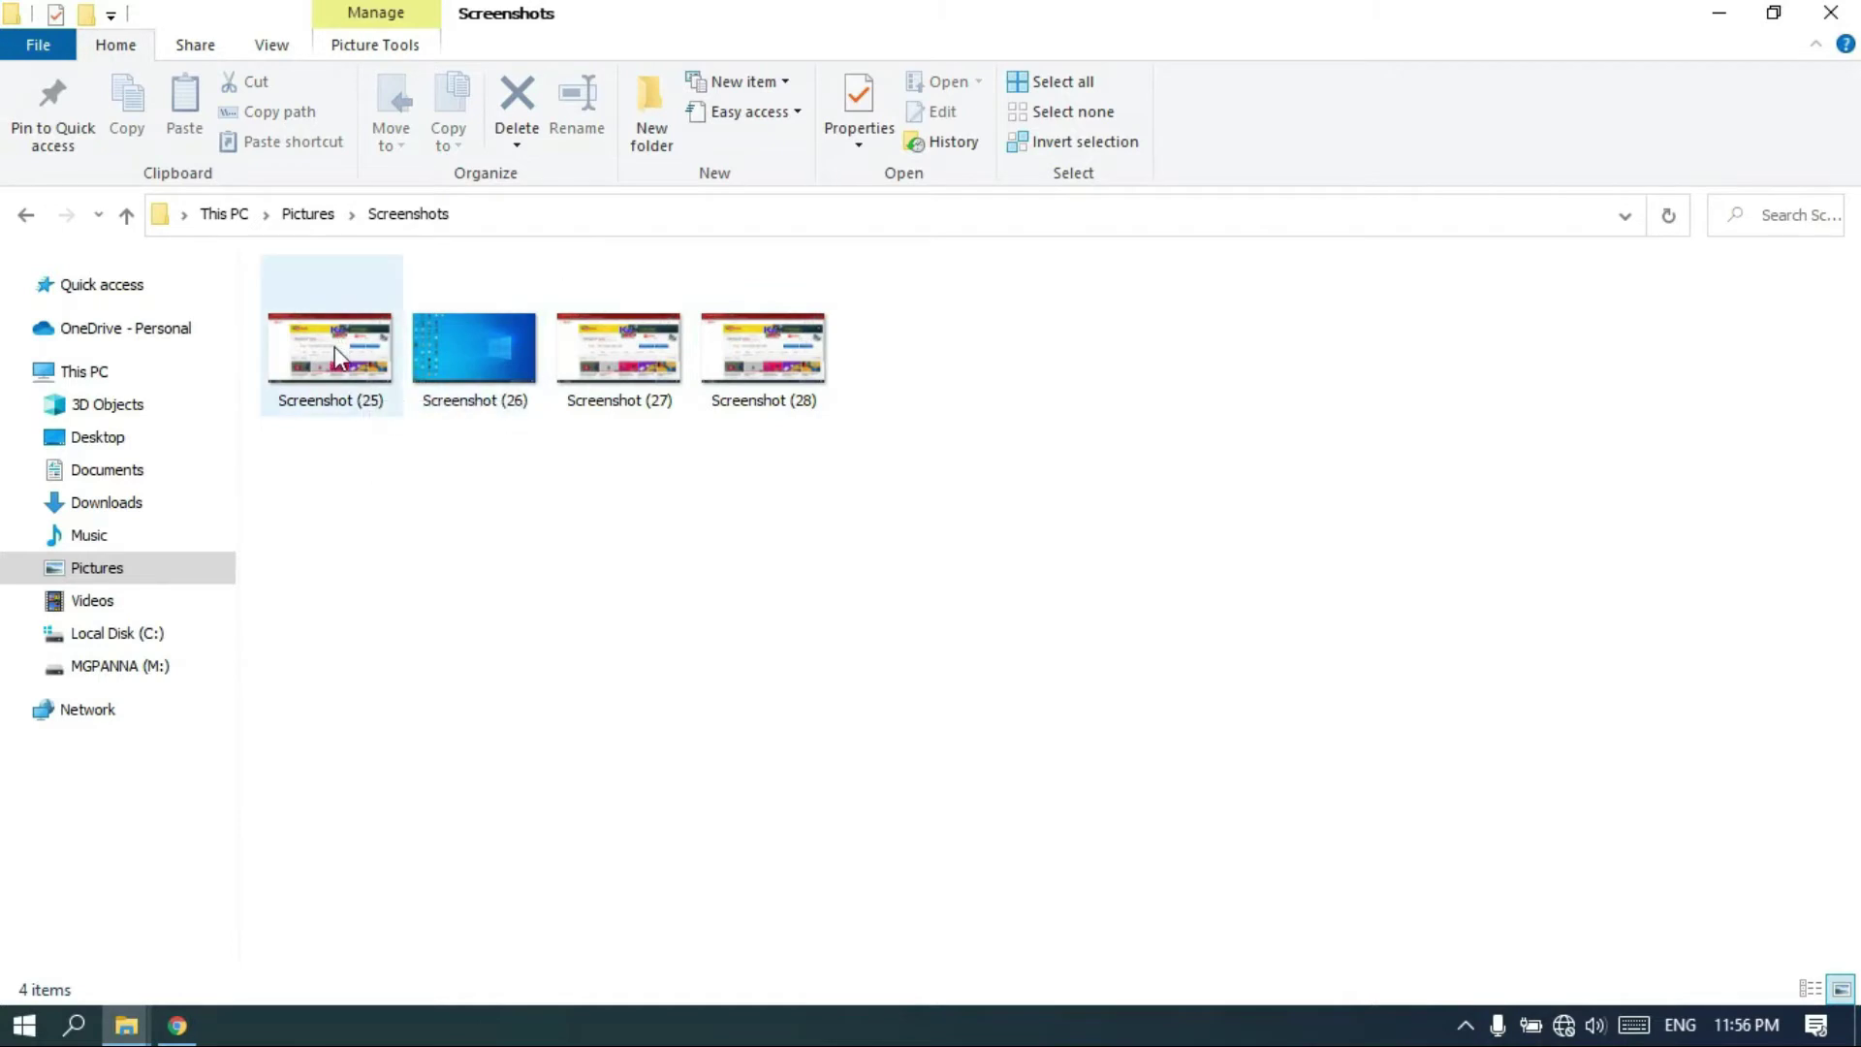
Step: View Screenshot (25) in the photo viewer, inspect it enlarged, and close the viewer
left_click(347, 373)
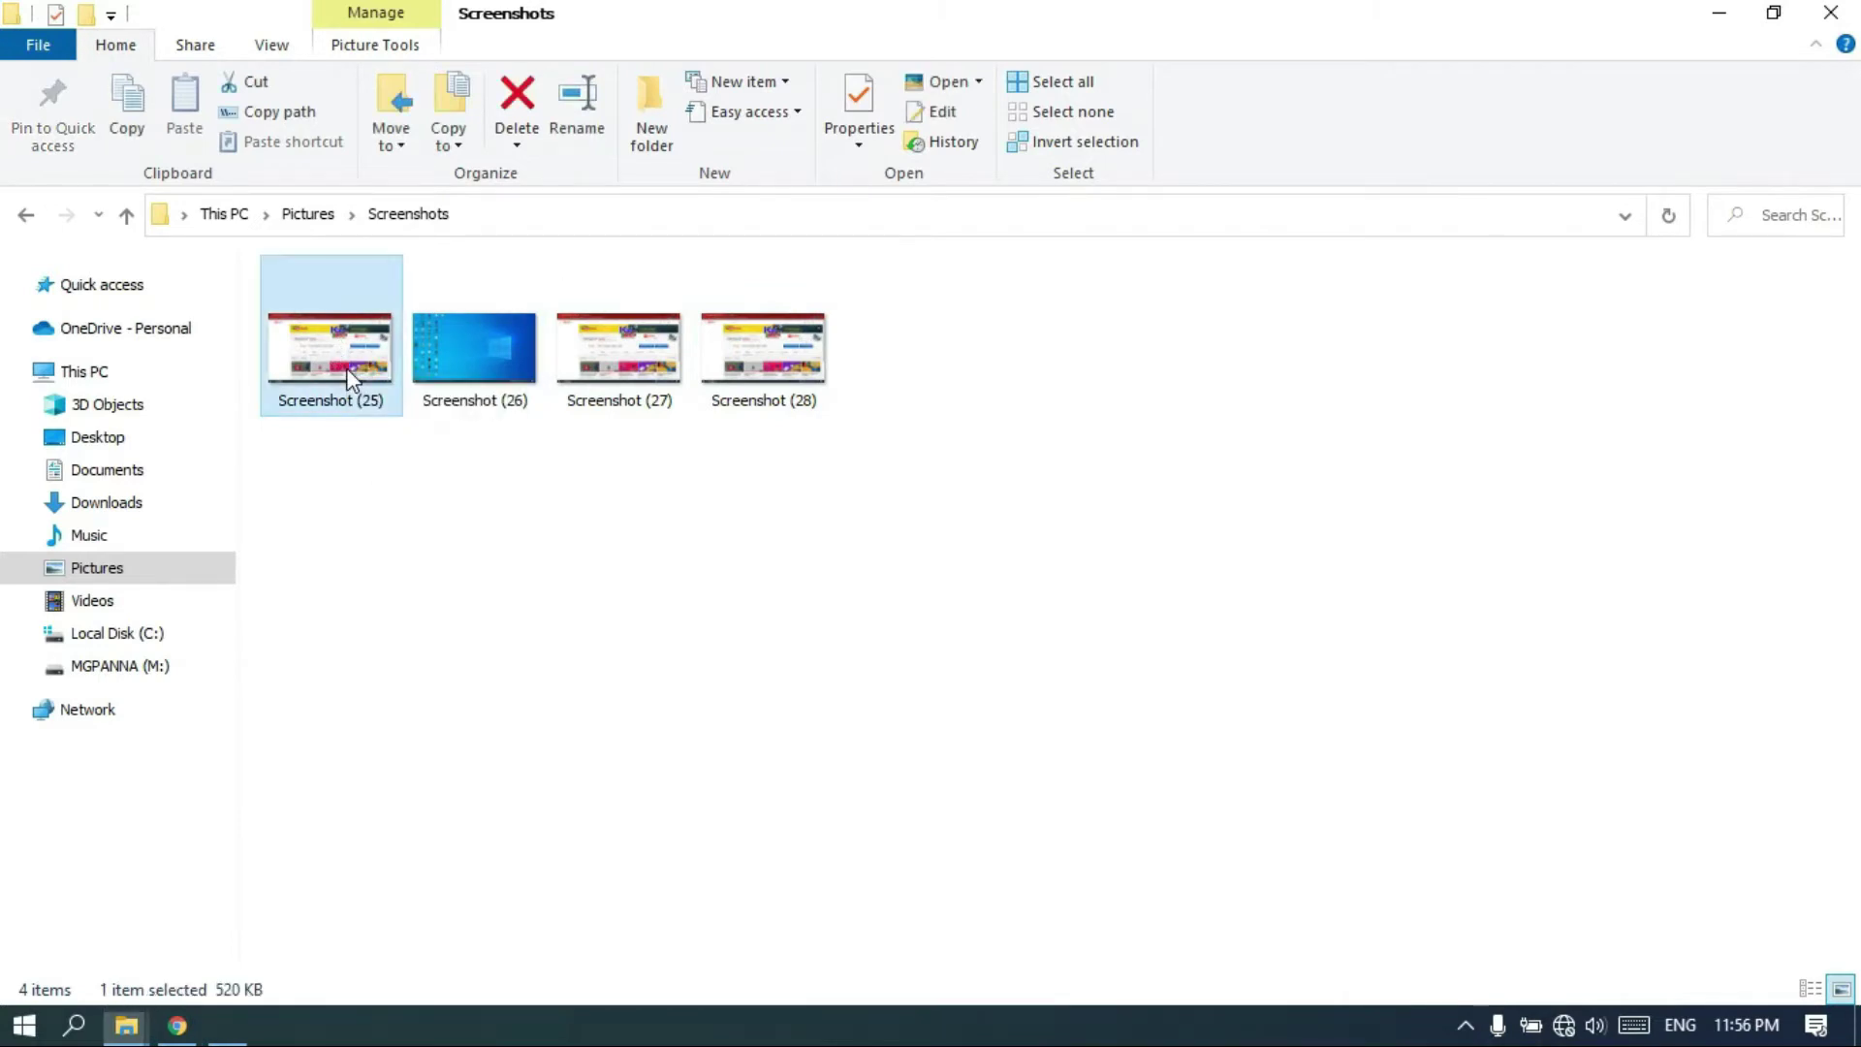
double_click(347, 375)
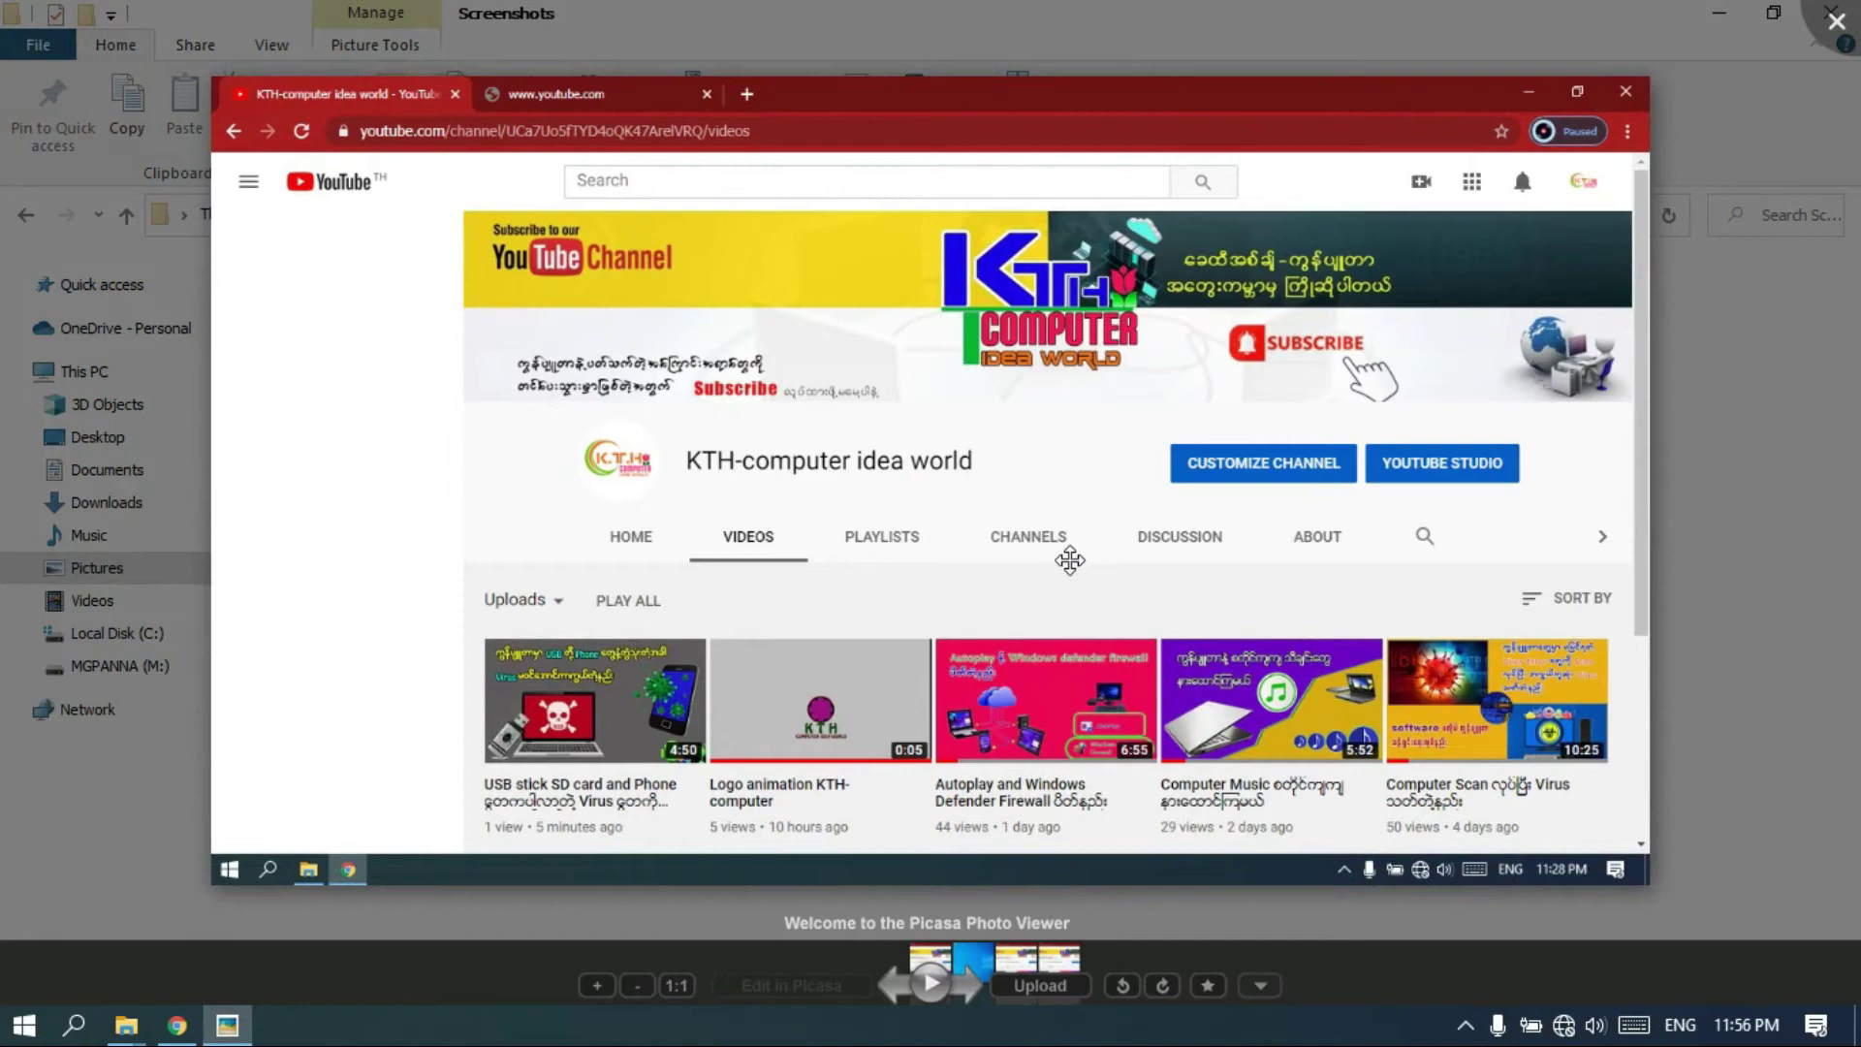
scroll(1001, 403, "up", 4)
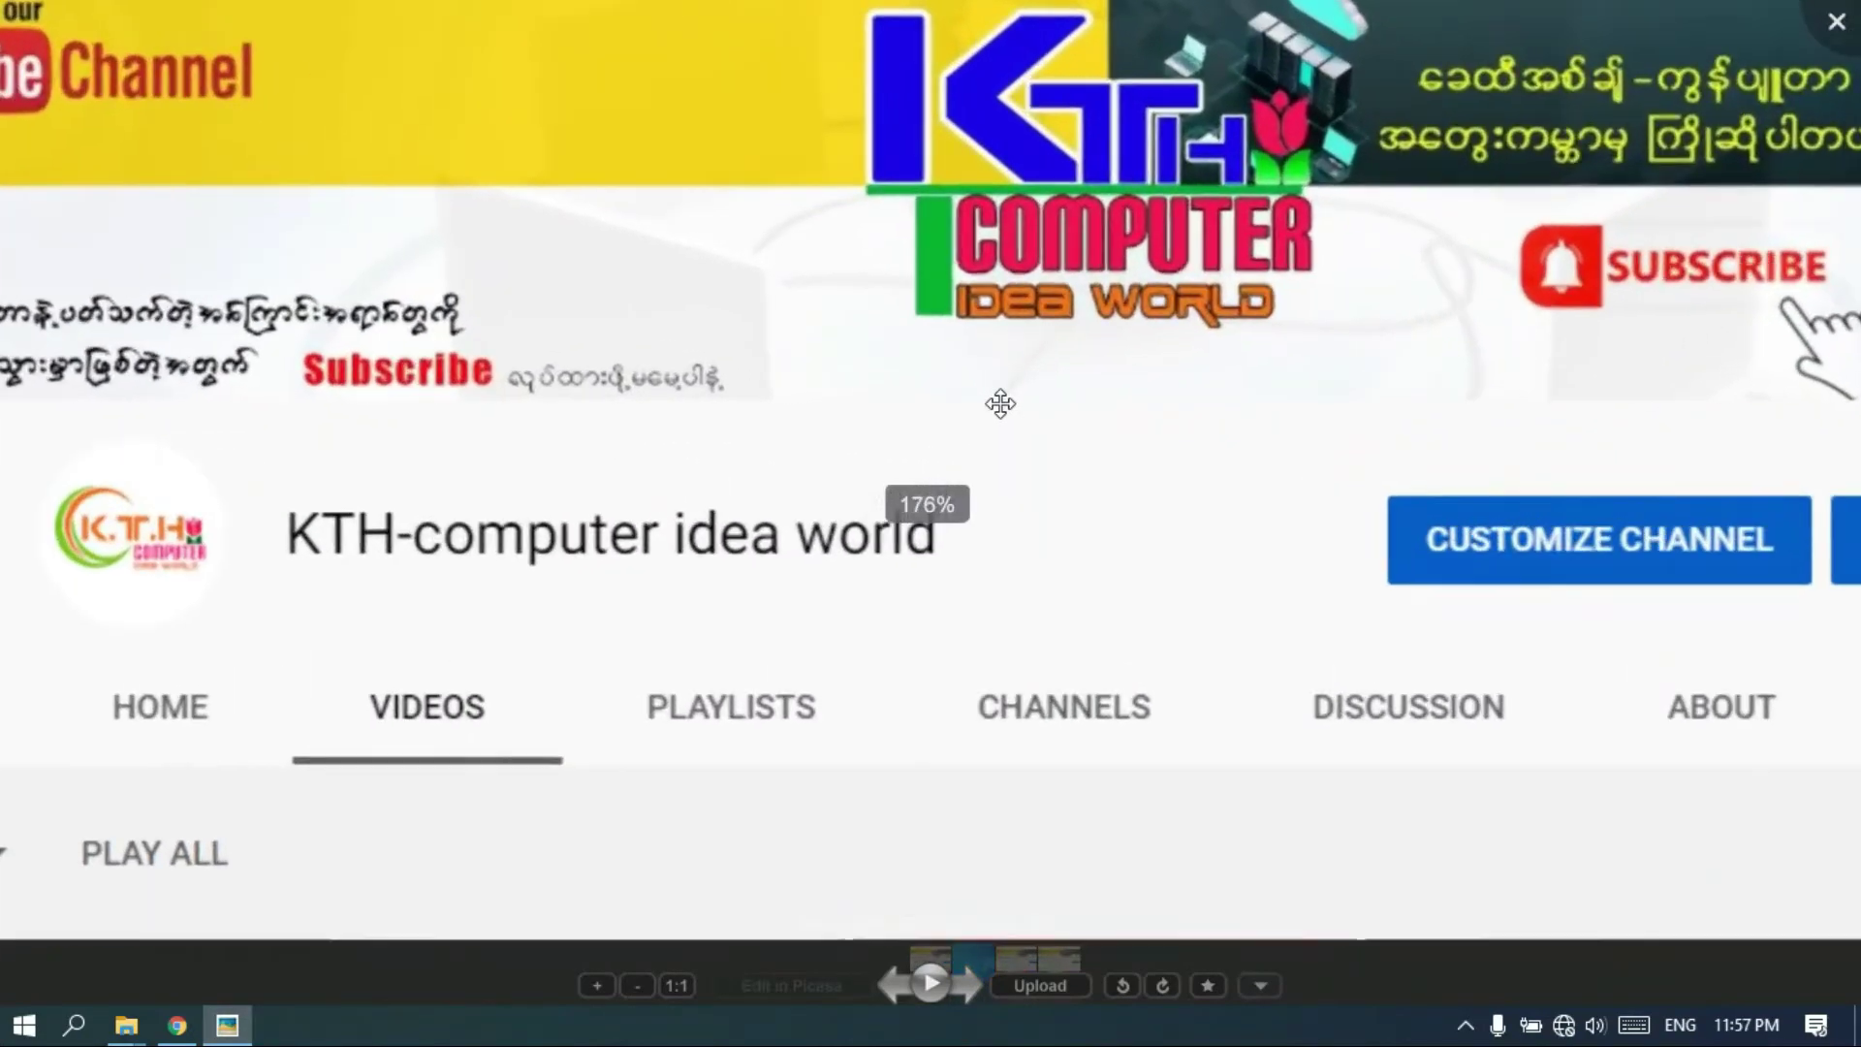
scroll(1001, 404, "down", 4)
left_click(1834, 39)
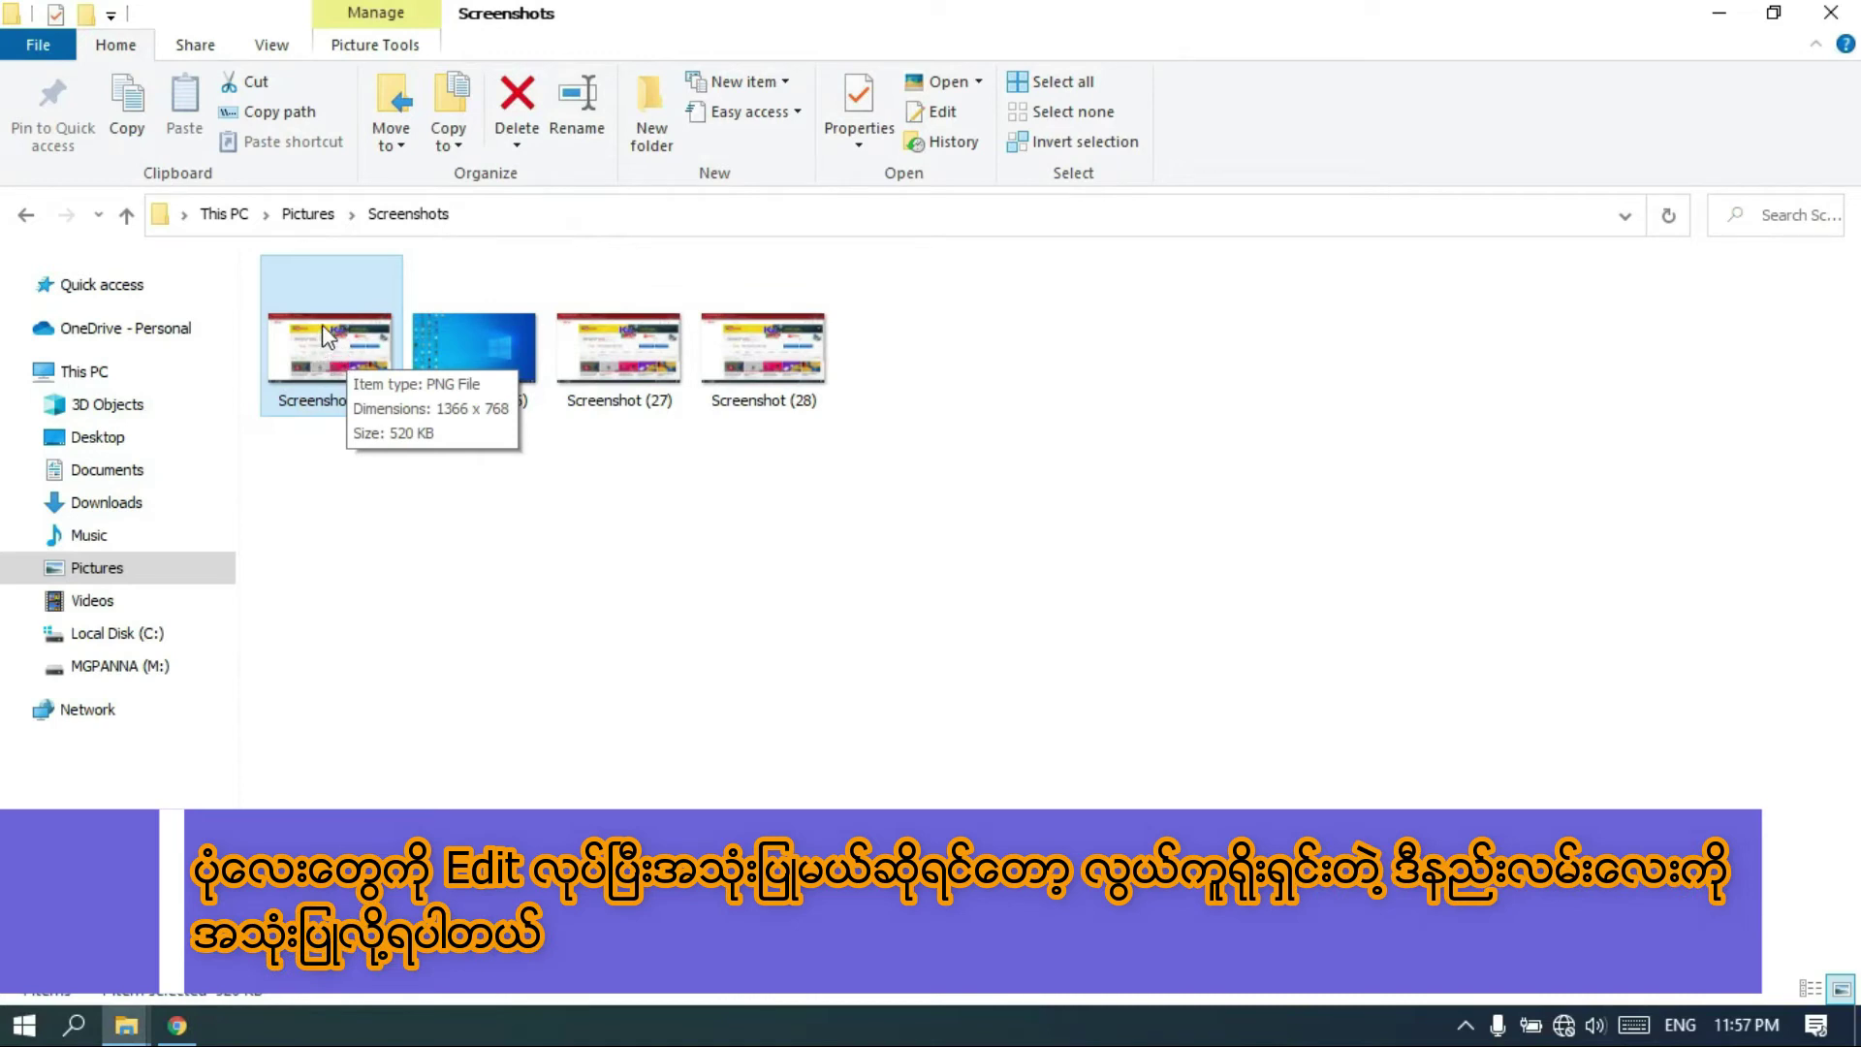
Step: Open Screenshot (25) for editing in Paint and draw a black right arrow about 514 × 188 px across the channel's navigation row
right_click(281, 325)
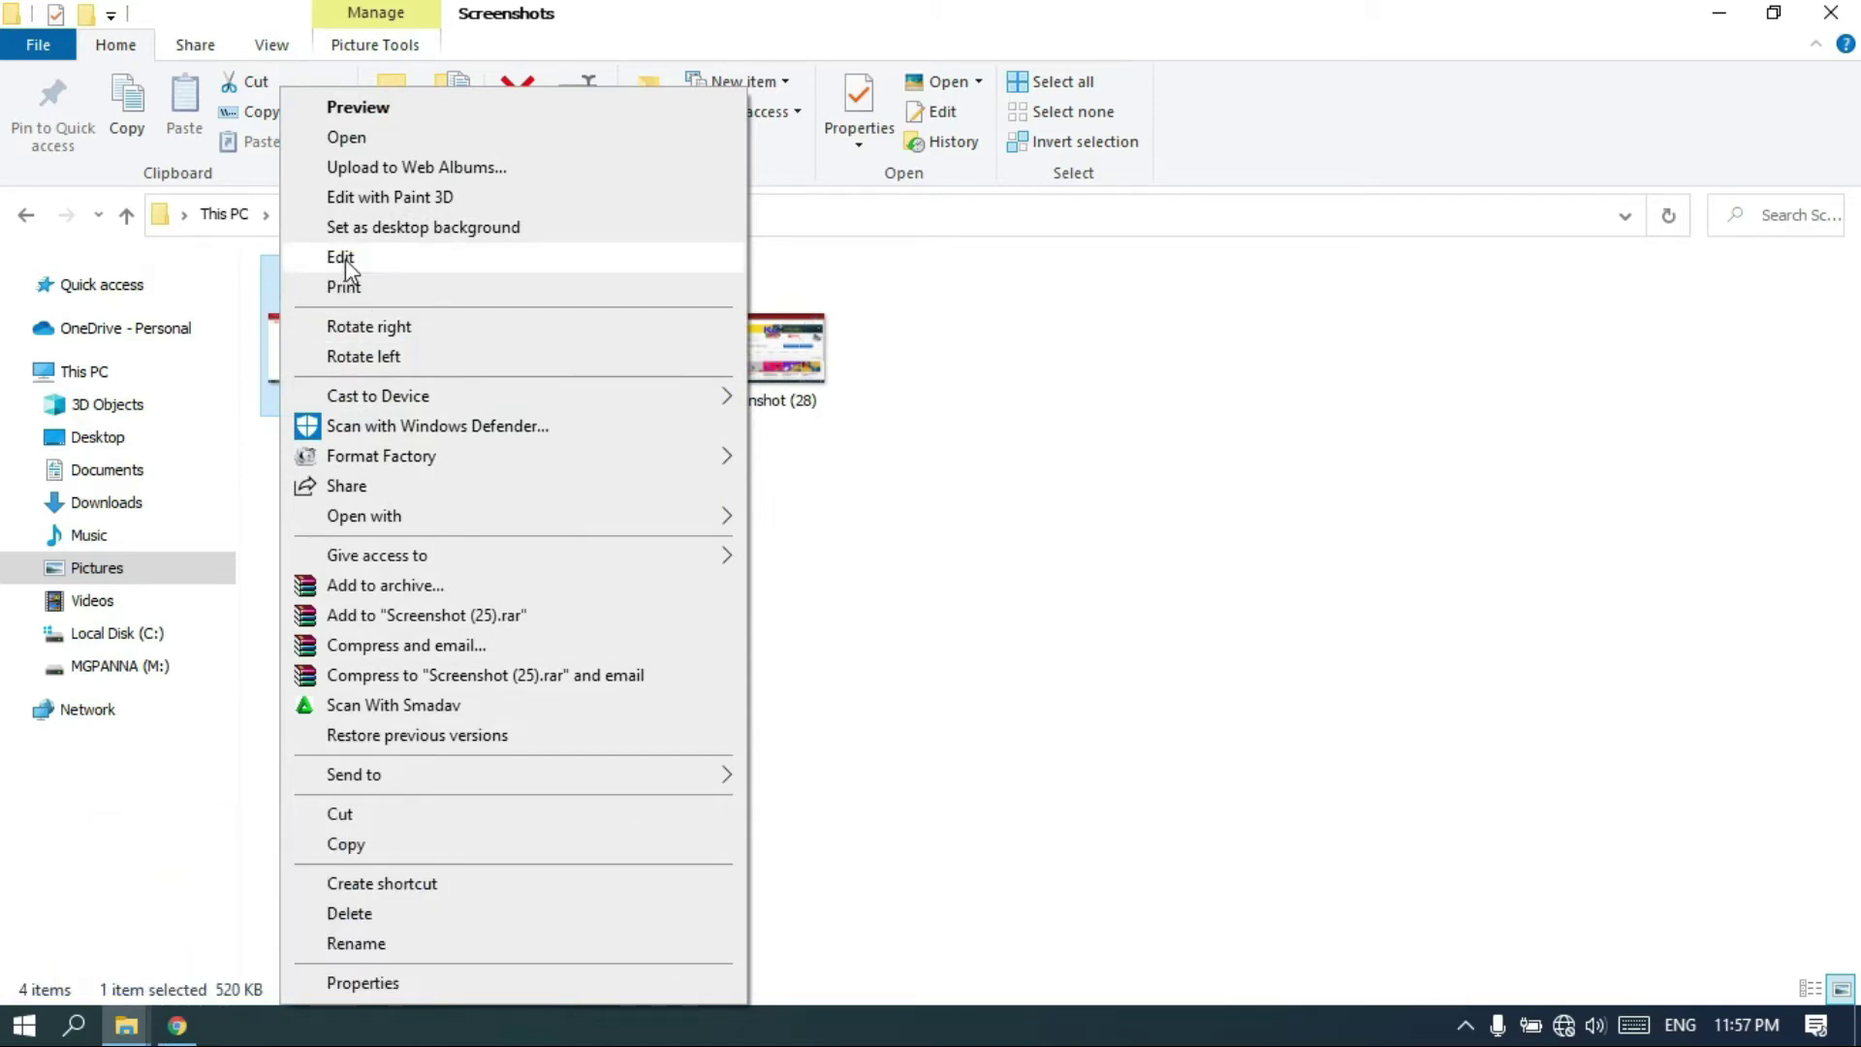
left_click(343, 259)
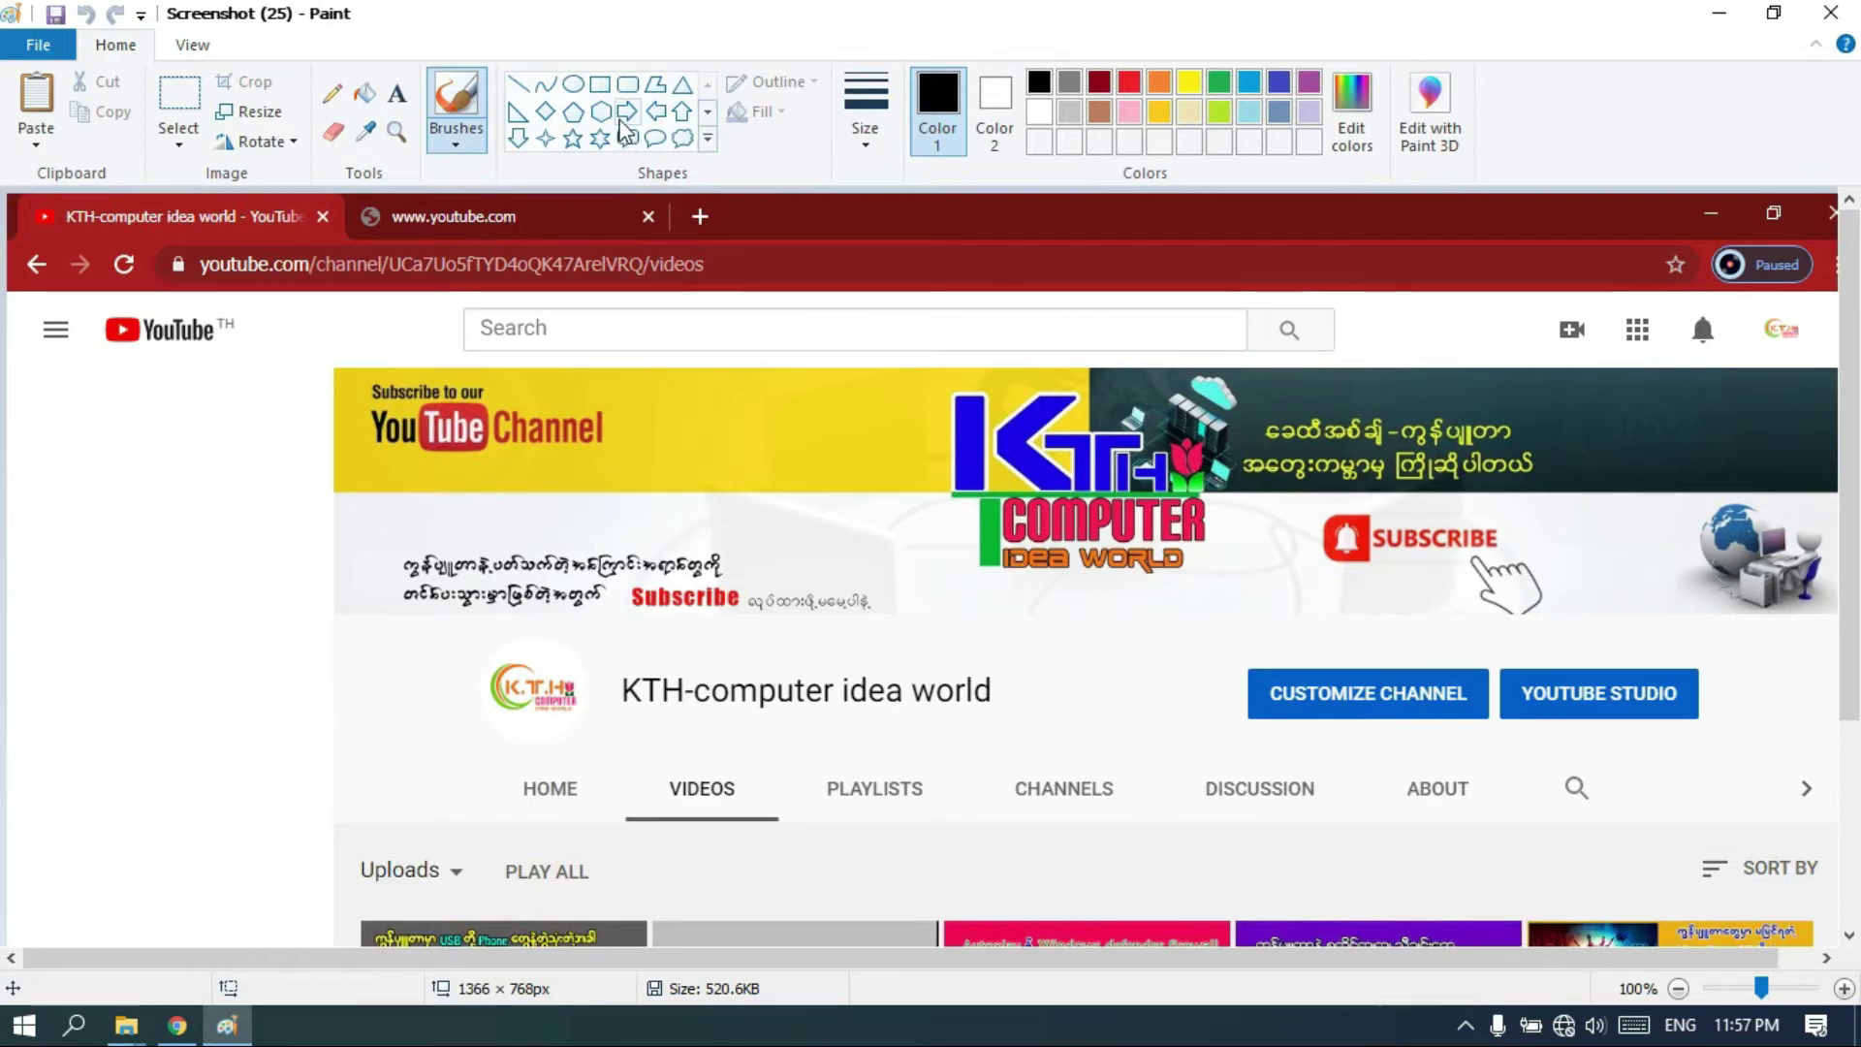
left_click(621, 114)
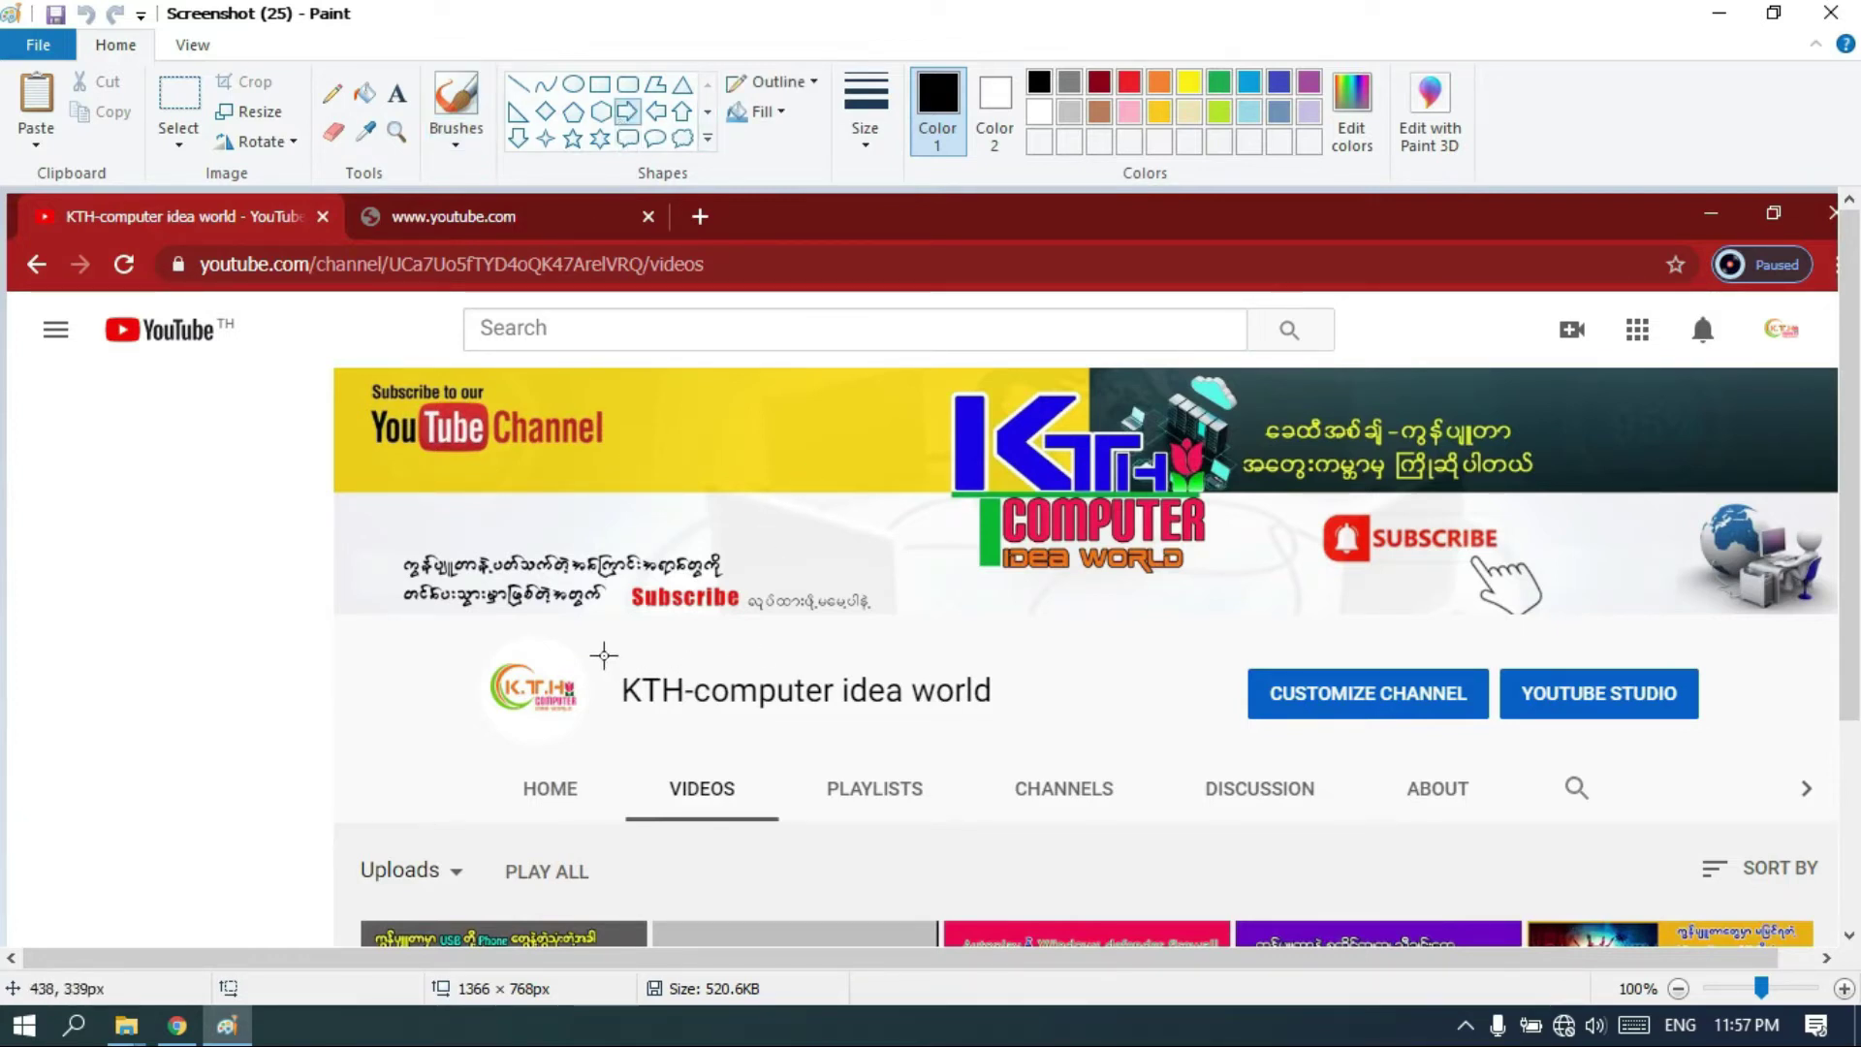
mouse_move(1030, 658)
left_mouse_down()
mouse_move(534, 747)
mouse_move(465, 901)
mouse_move(533, 922)
mouse_move(473, 917)
left_mouse_up()
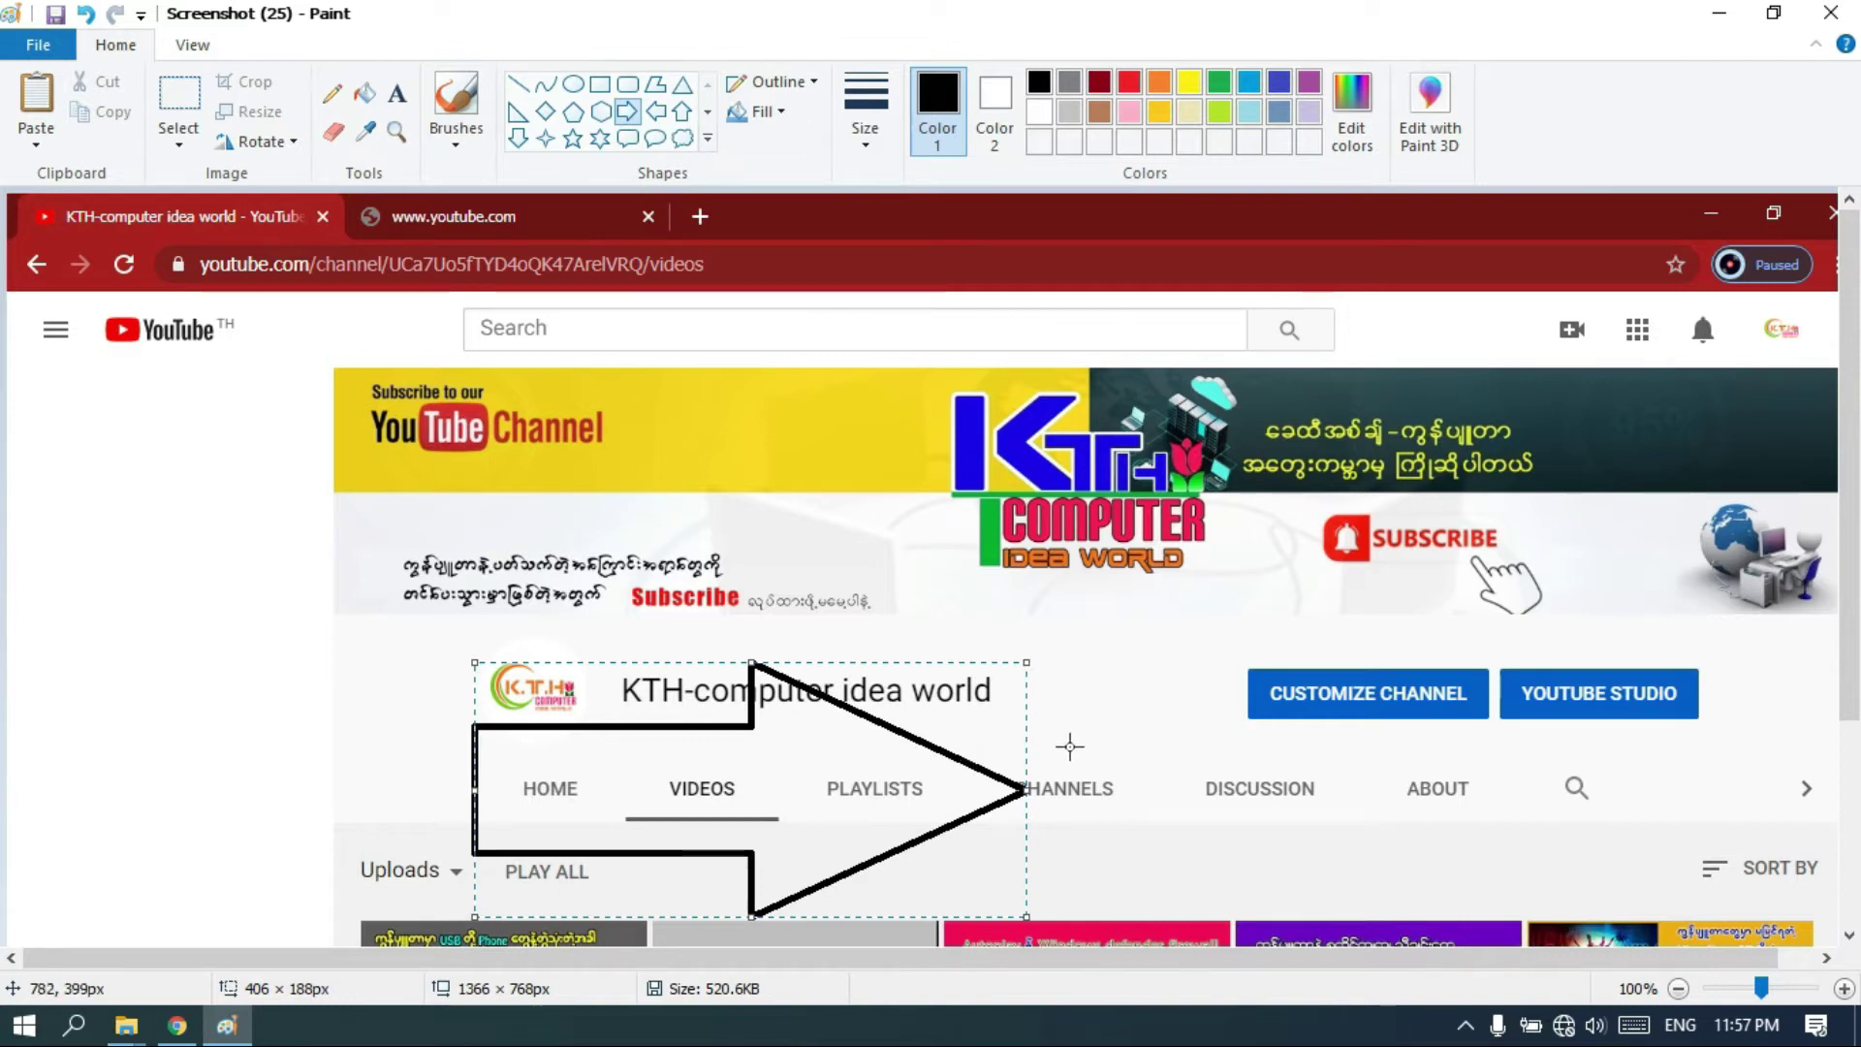
left_click_drag(1027, 793, 1173, 790)
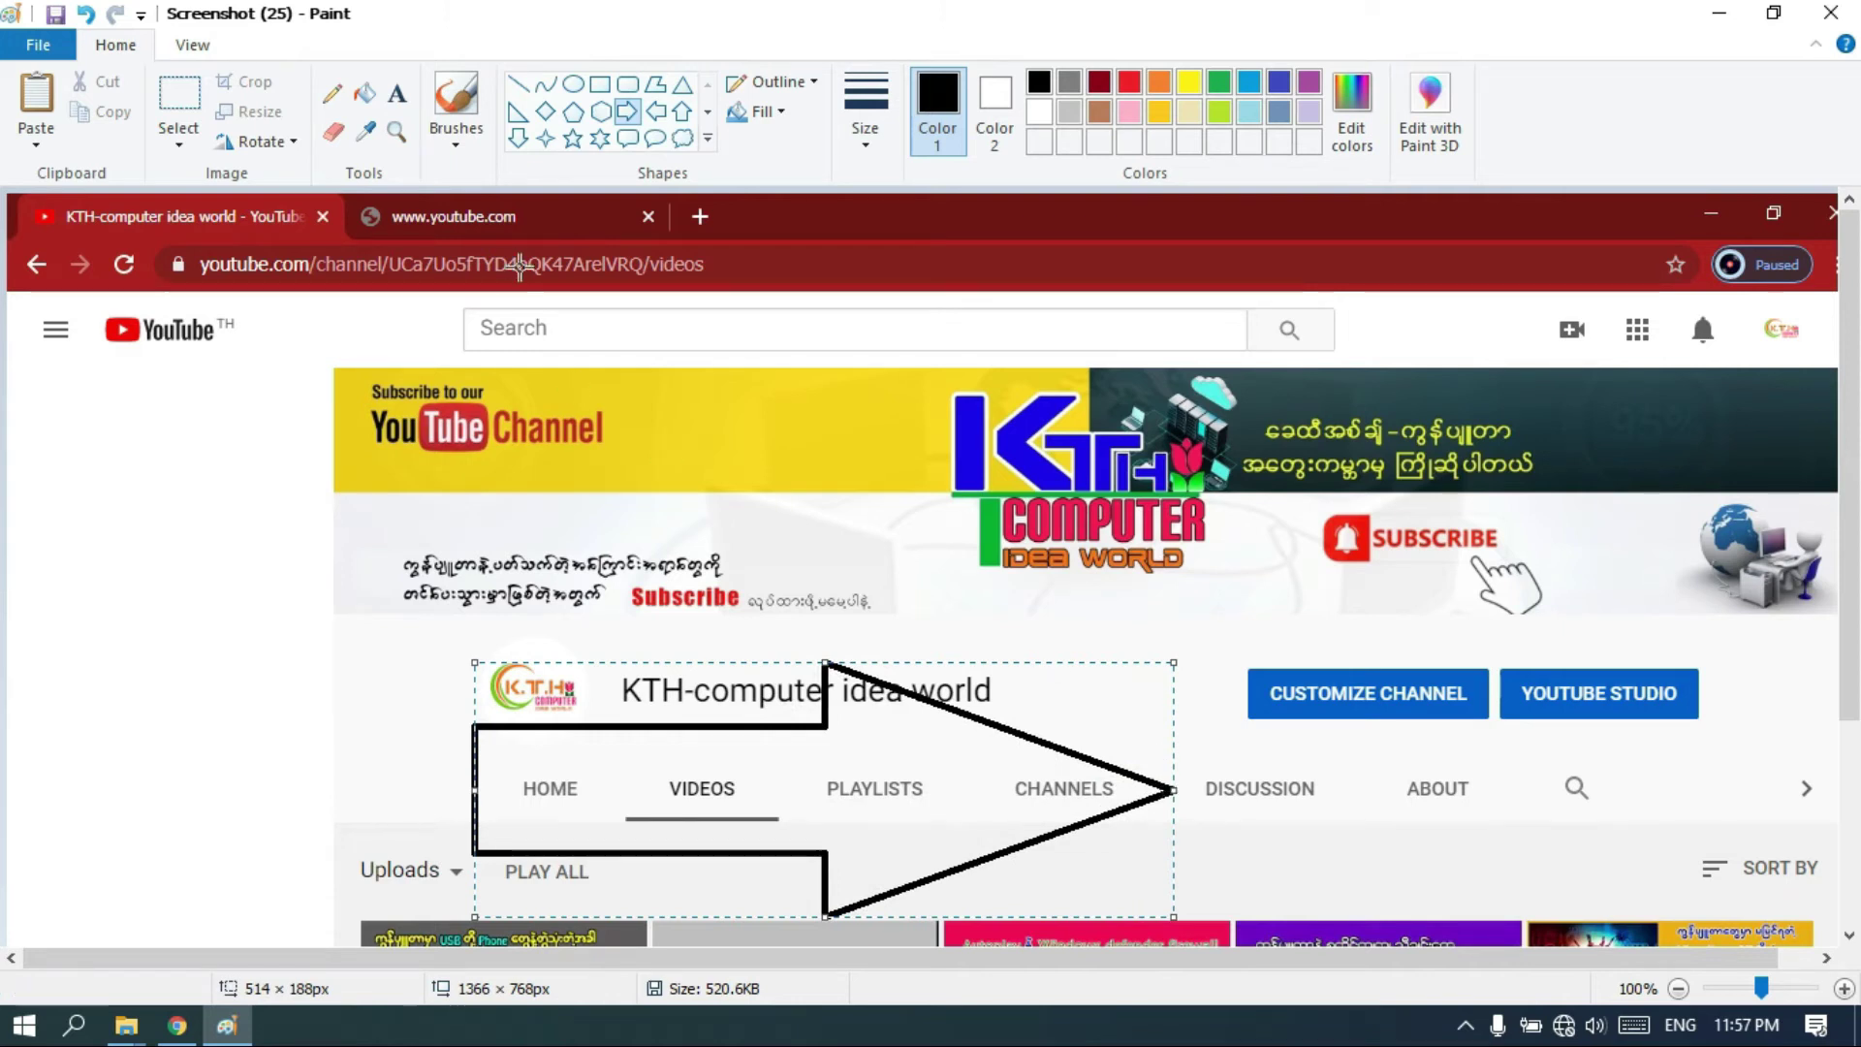
Step: Add the text "KTH" on the blank area to the right above the channel name and colour it light blue
left_click(396, 94)
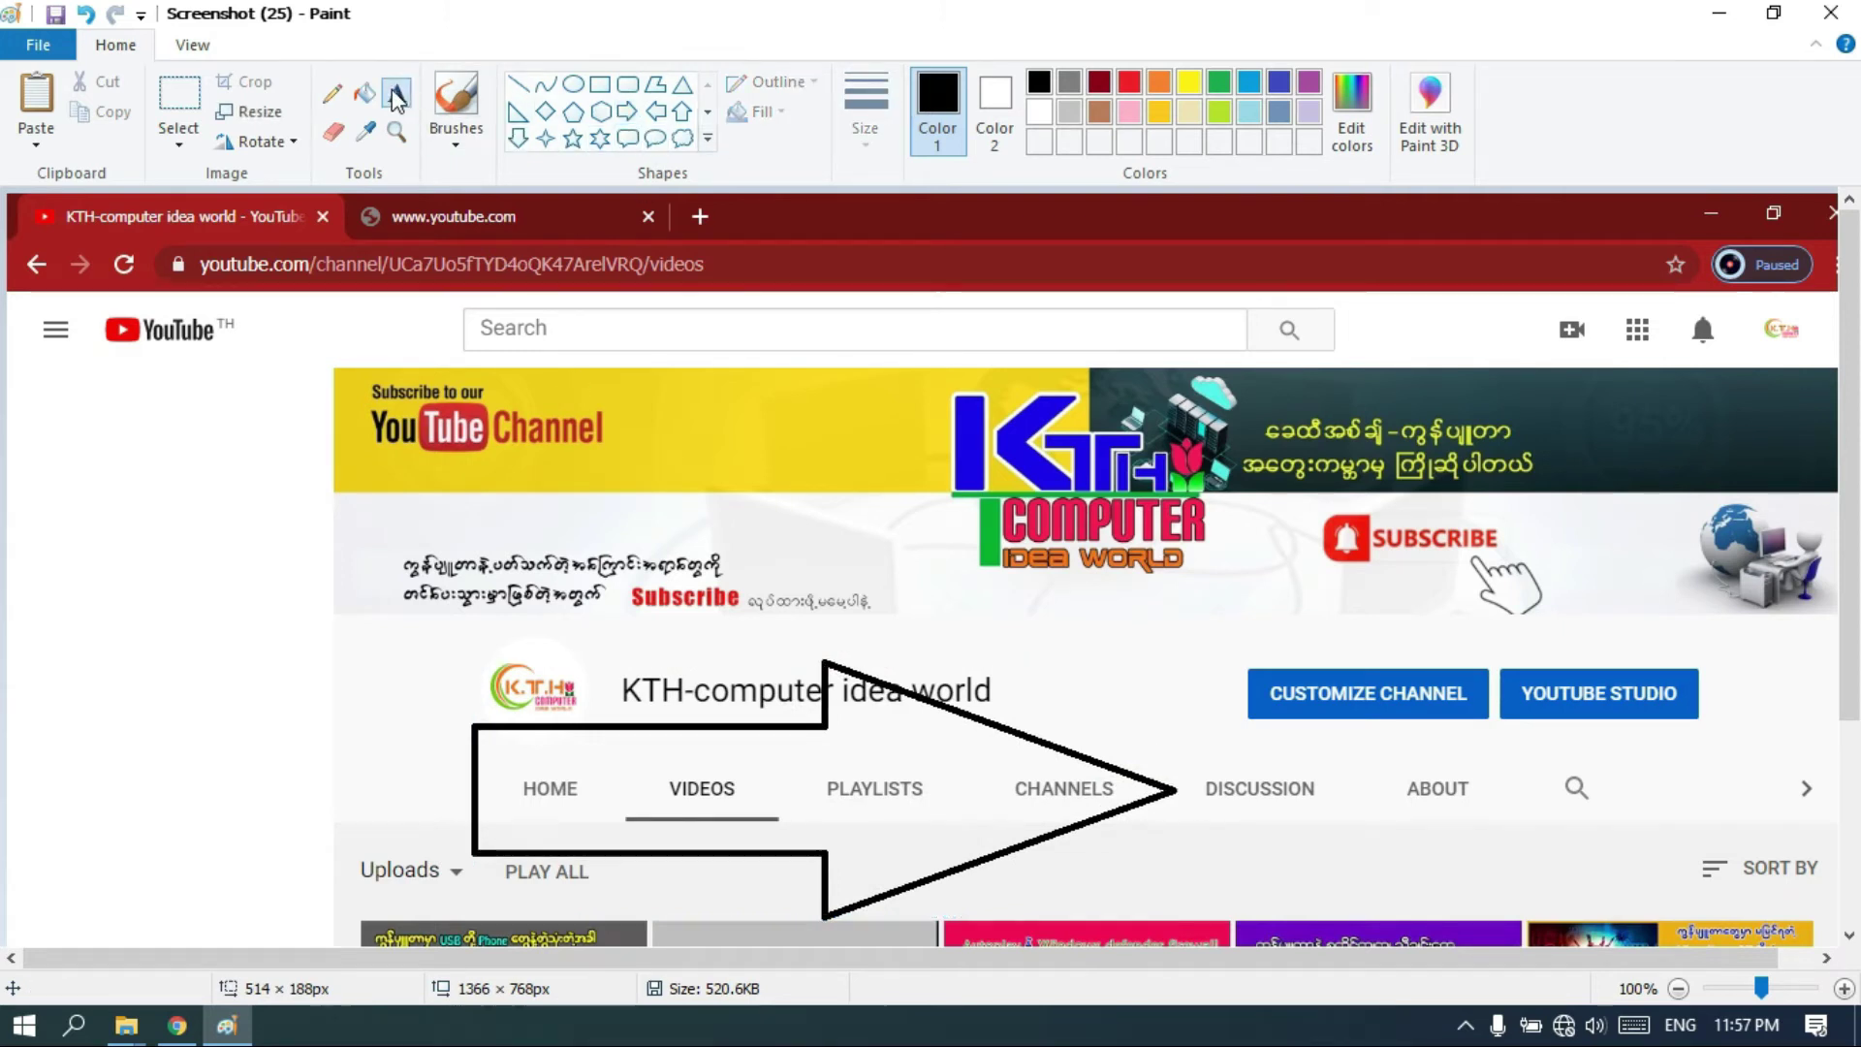
left_click(1062, 630)
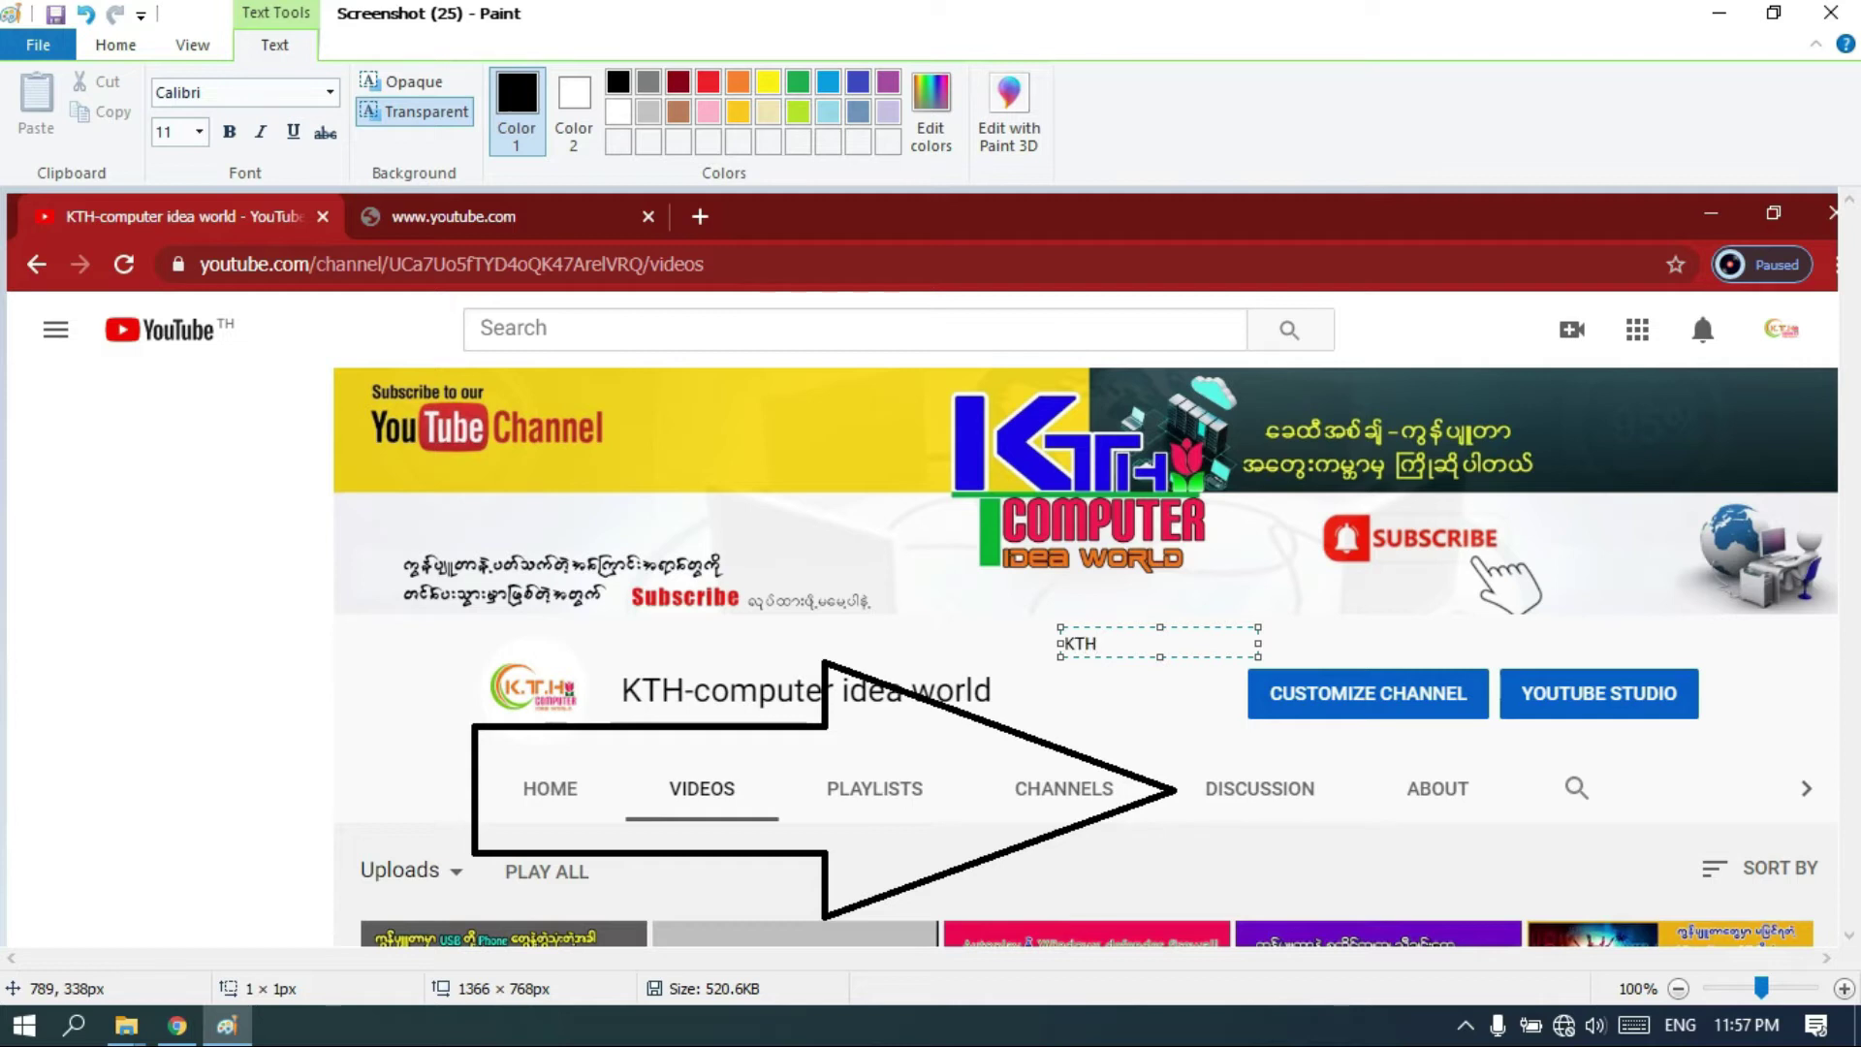
left_click_drag(1077, 641, 1020, 640)
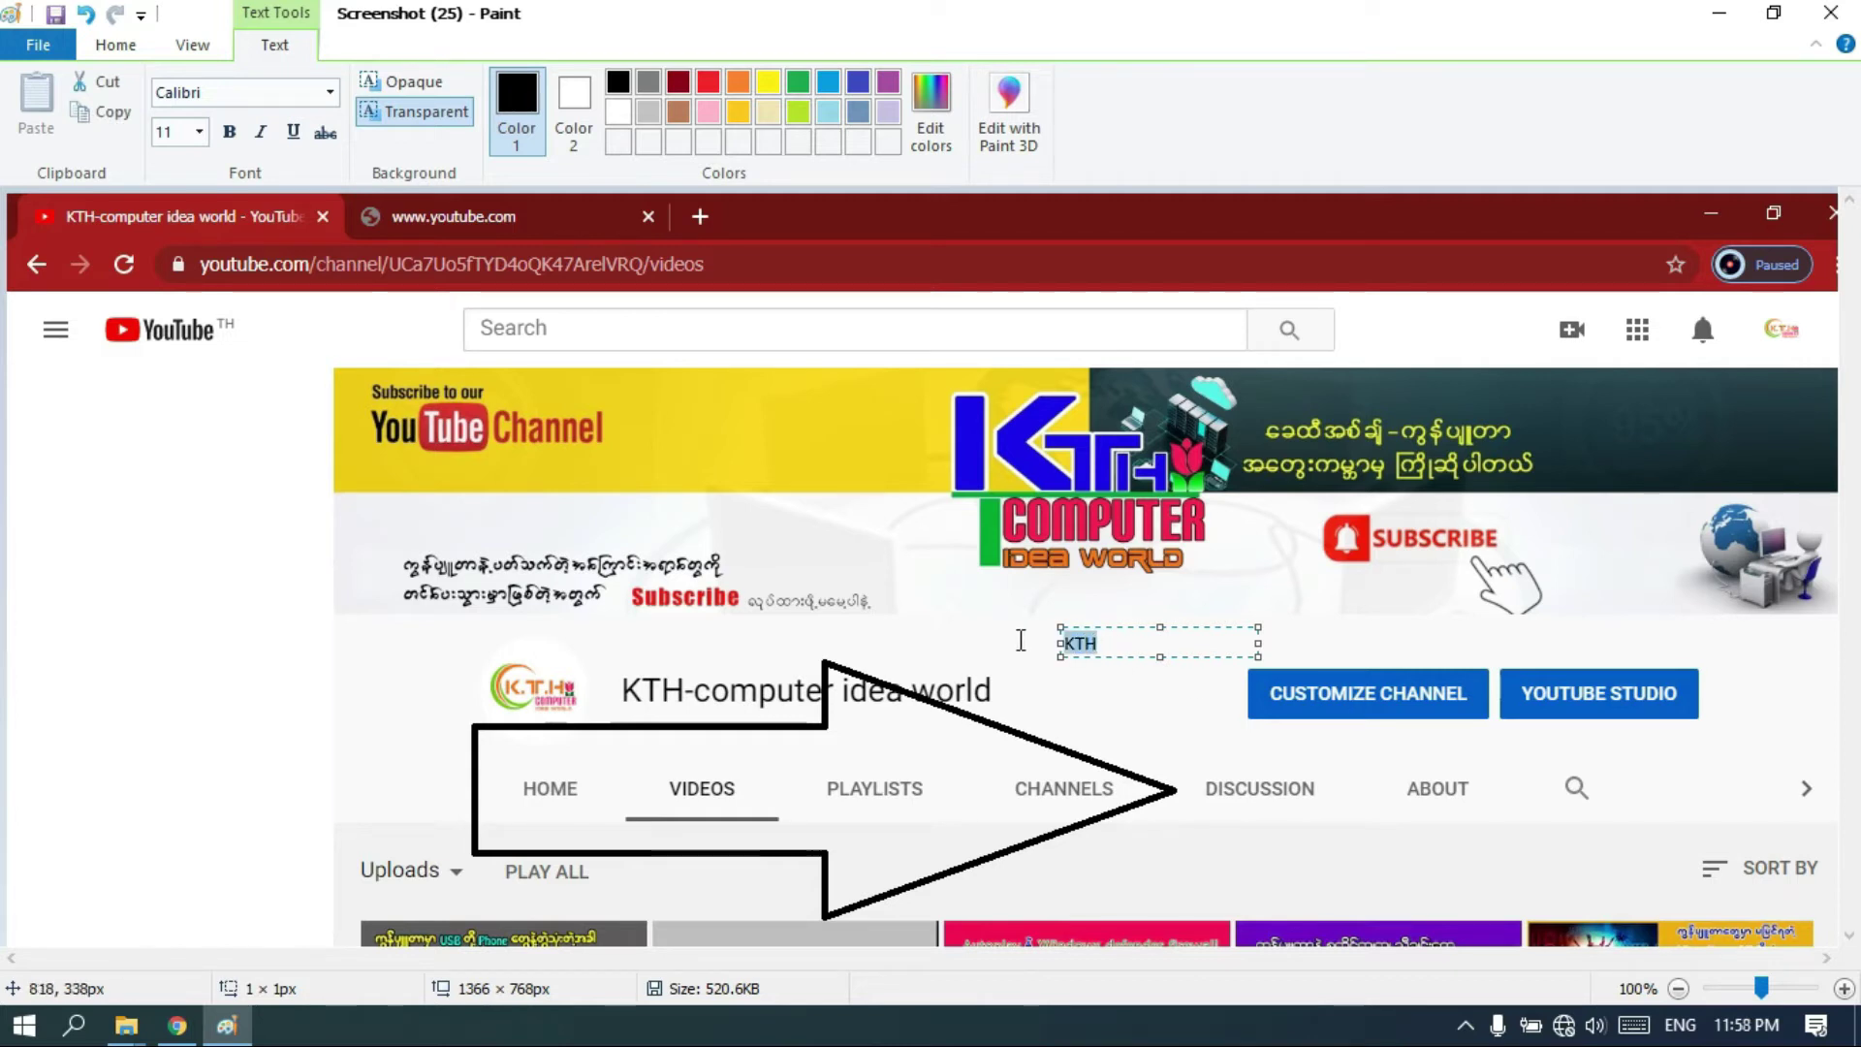
left_click(709, 82)
left_click(798, 81)
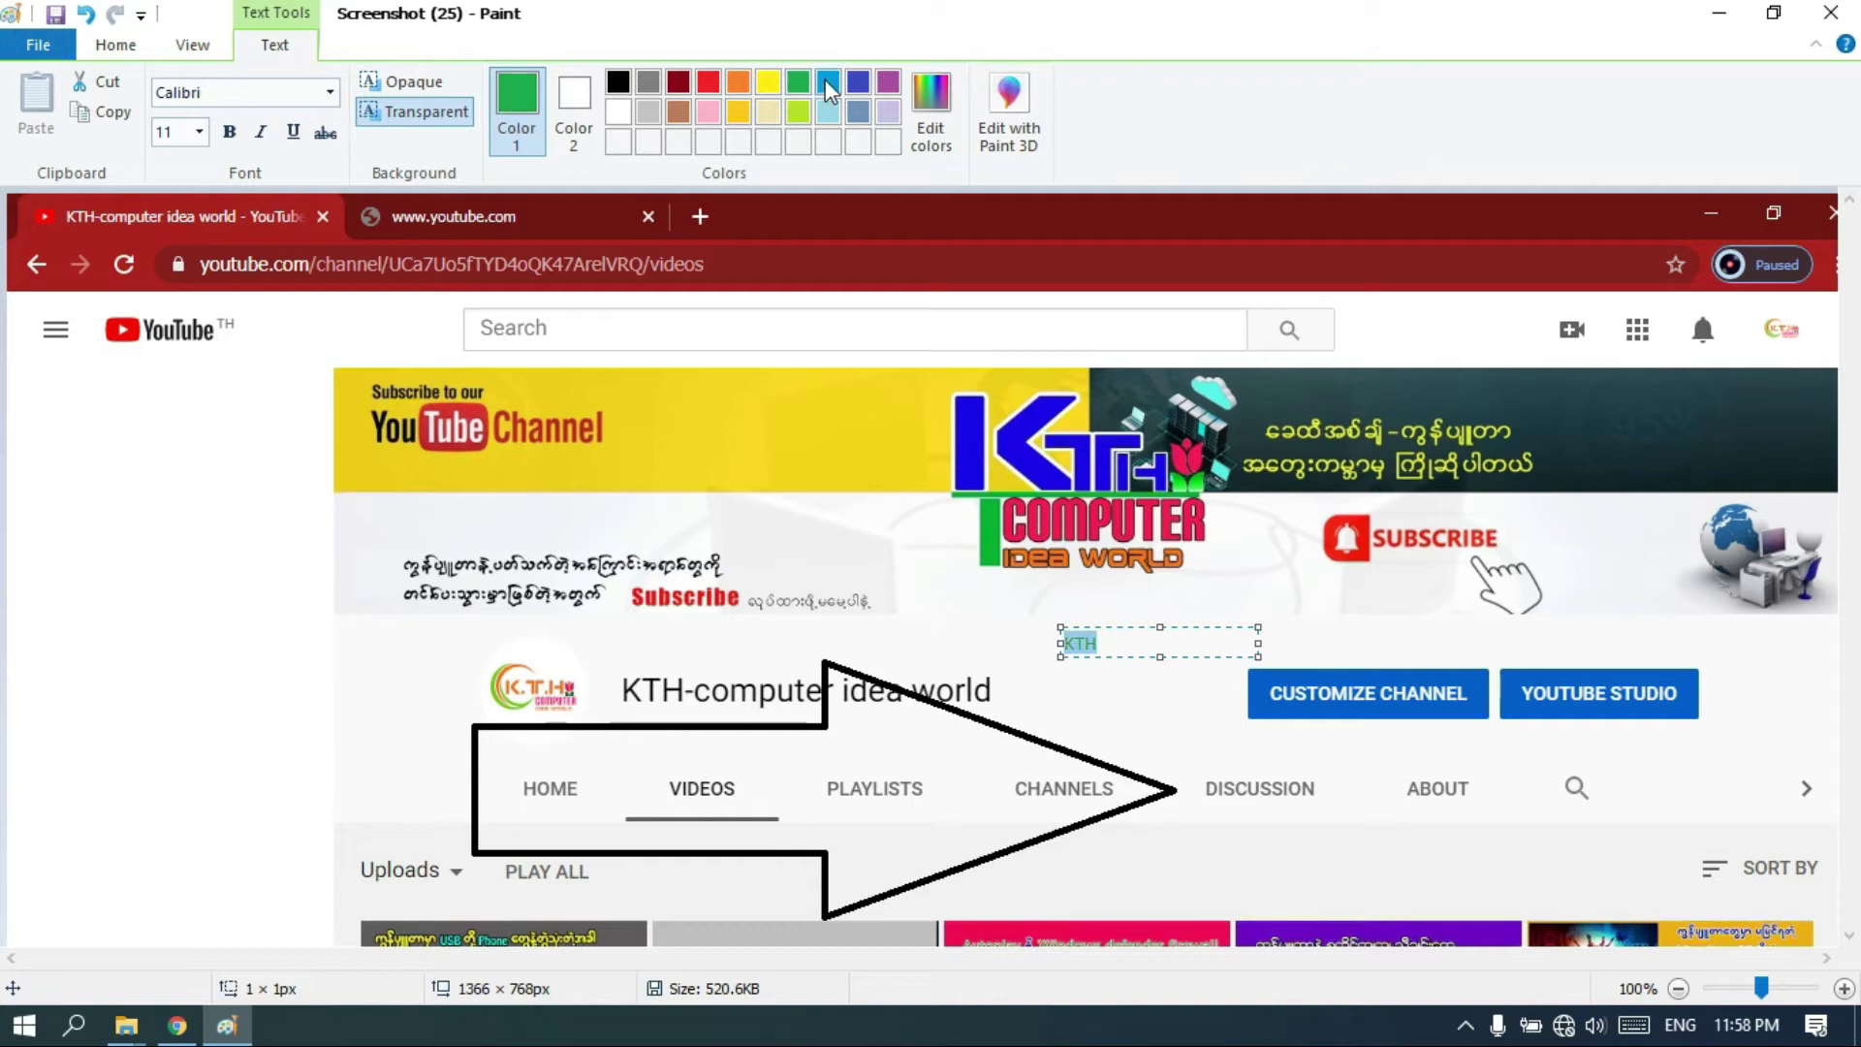
left_click(831, 89)
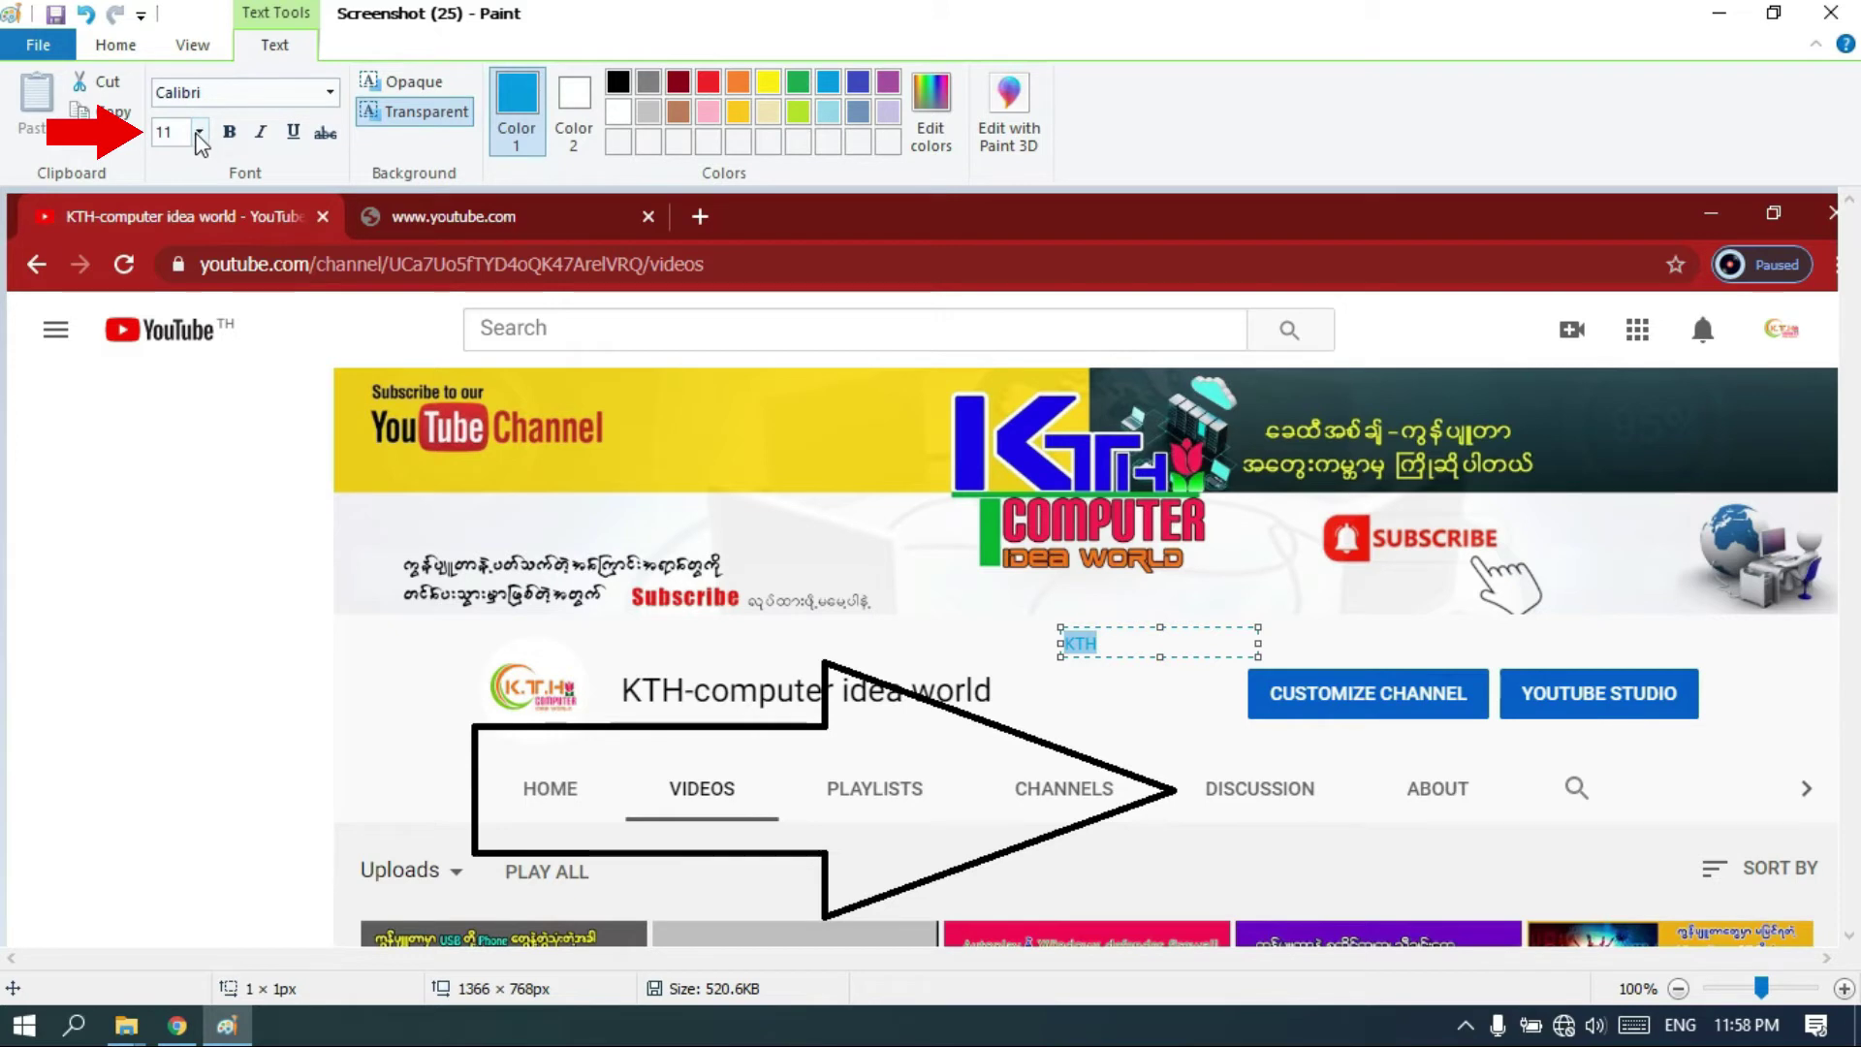
Step: Set the KTH text to font size 72 and enlarge its text box to about 436 × 138 px
left_click(199, 131)
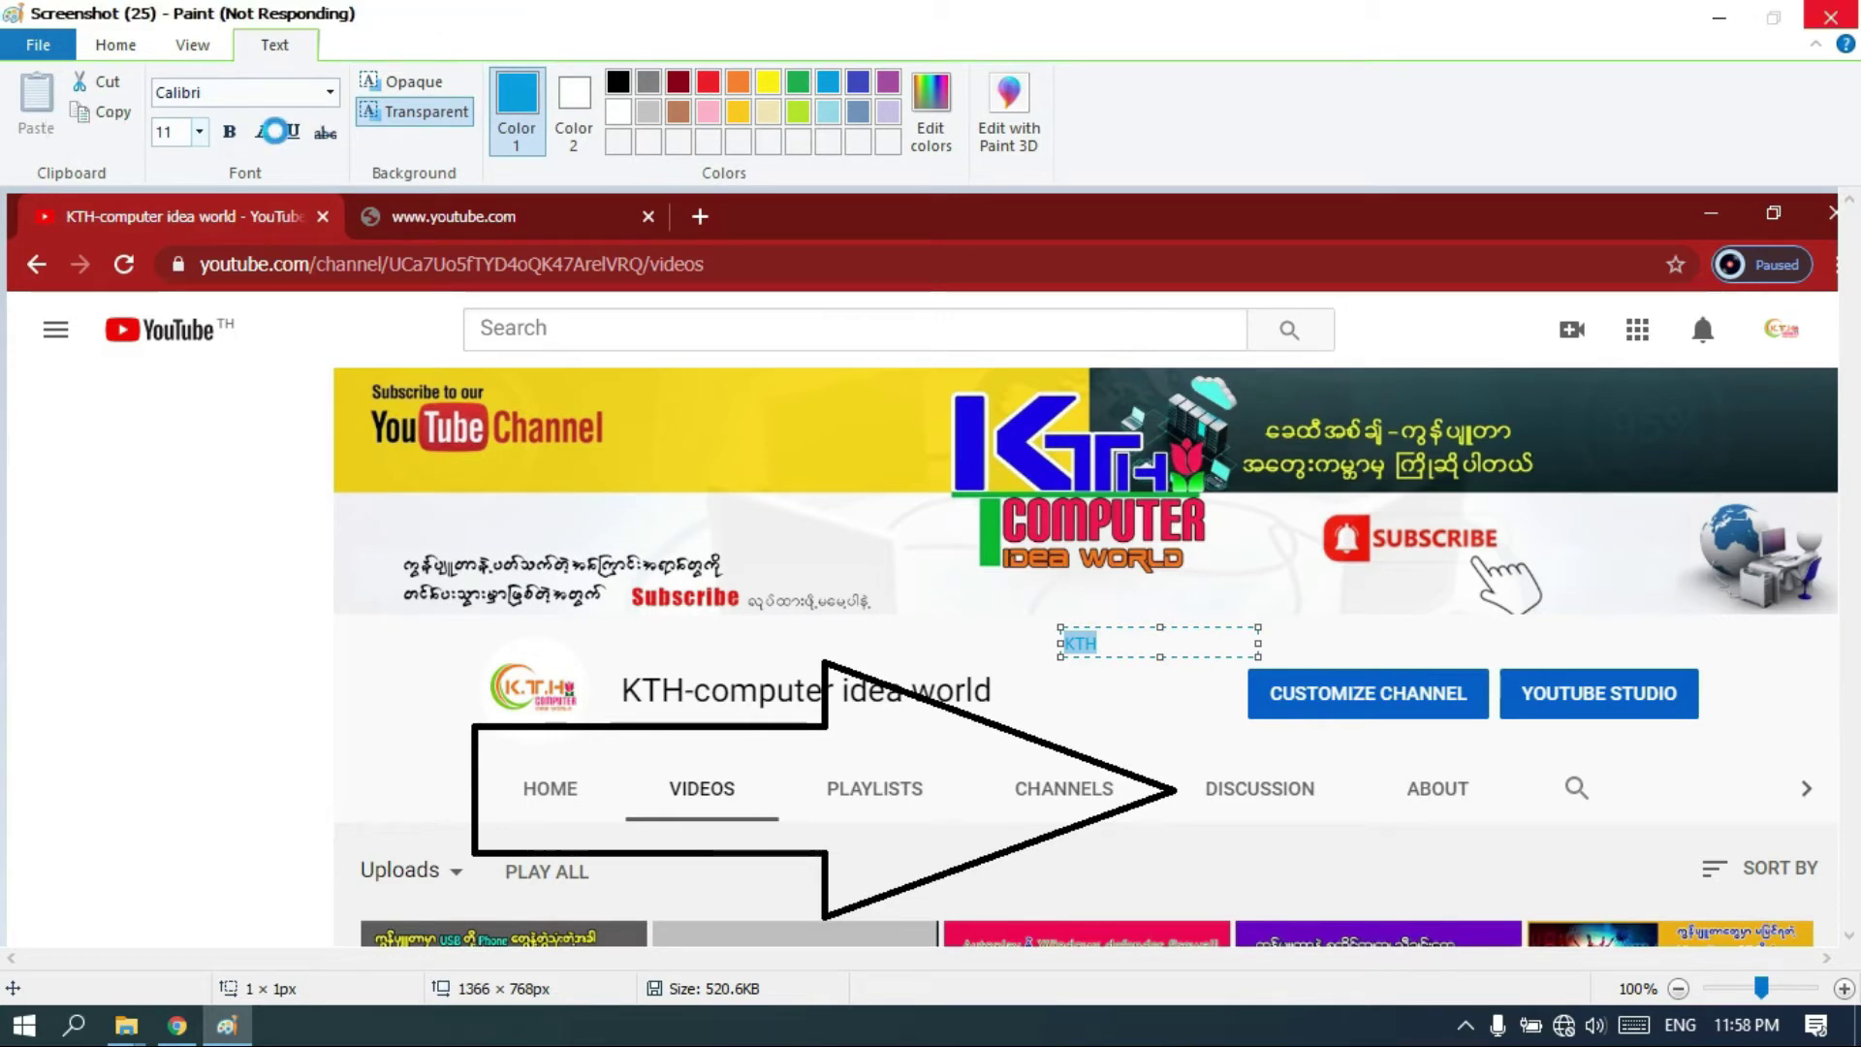
left_click(199, 132)
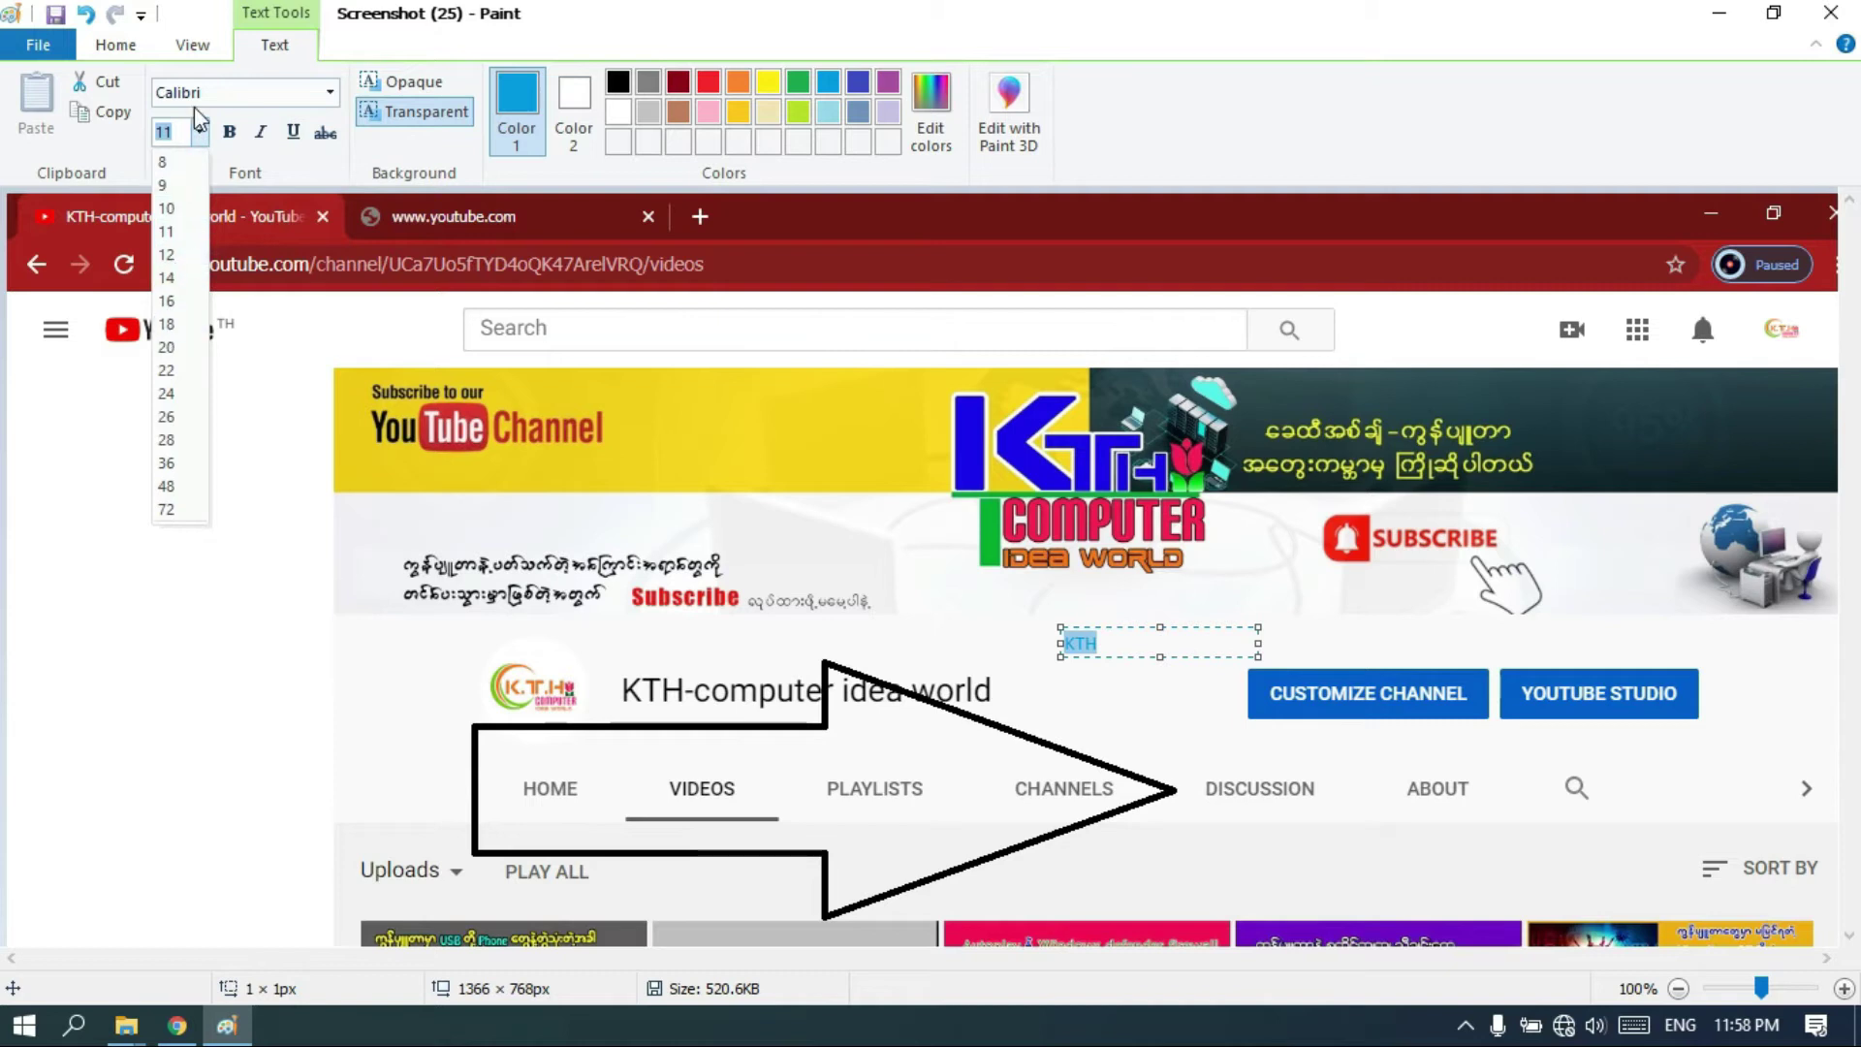
left_click(199, 132)
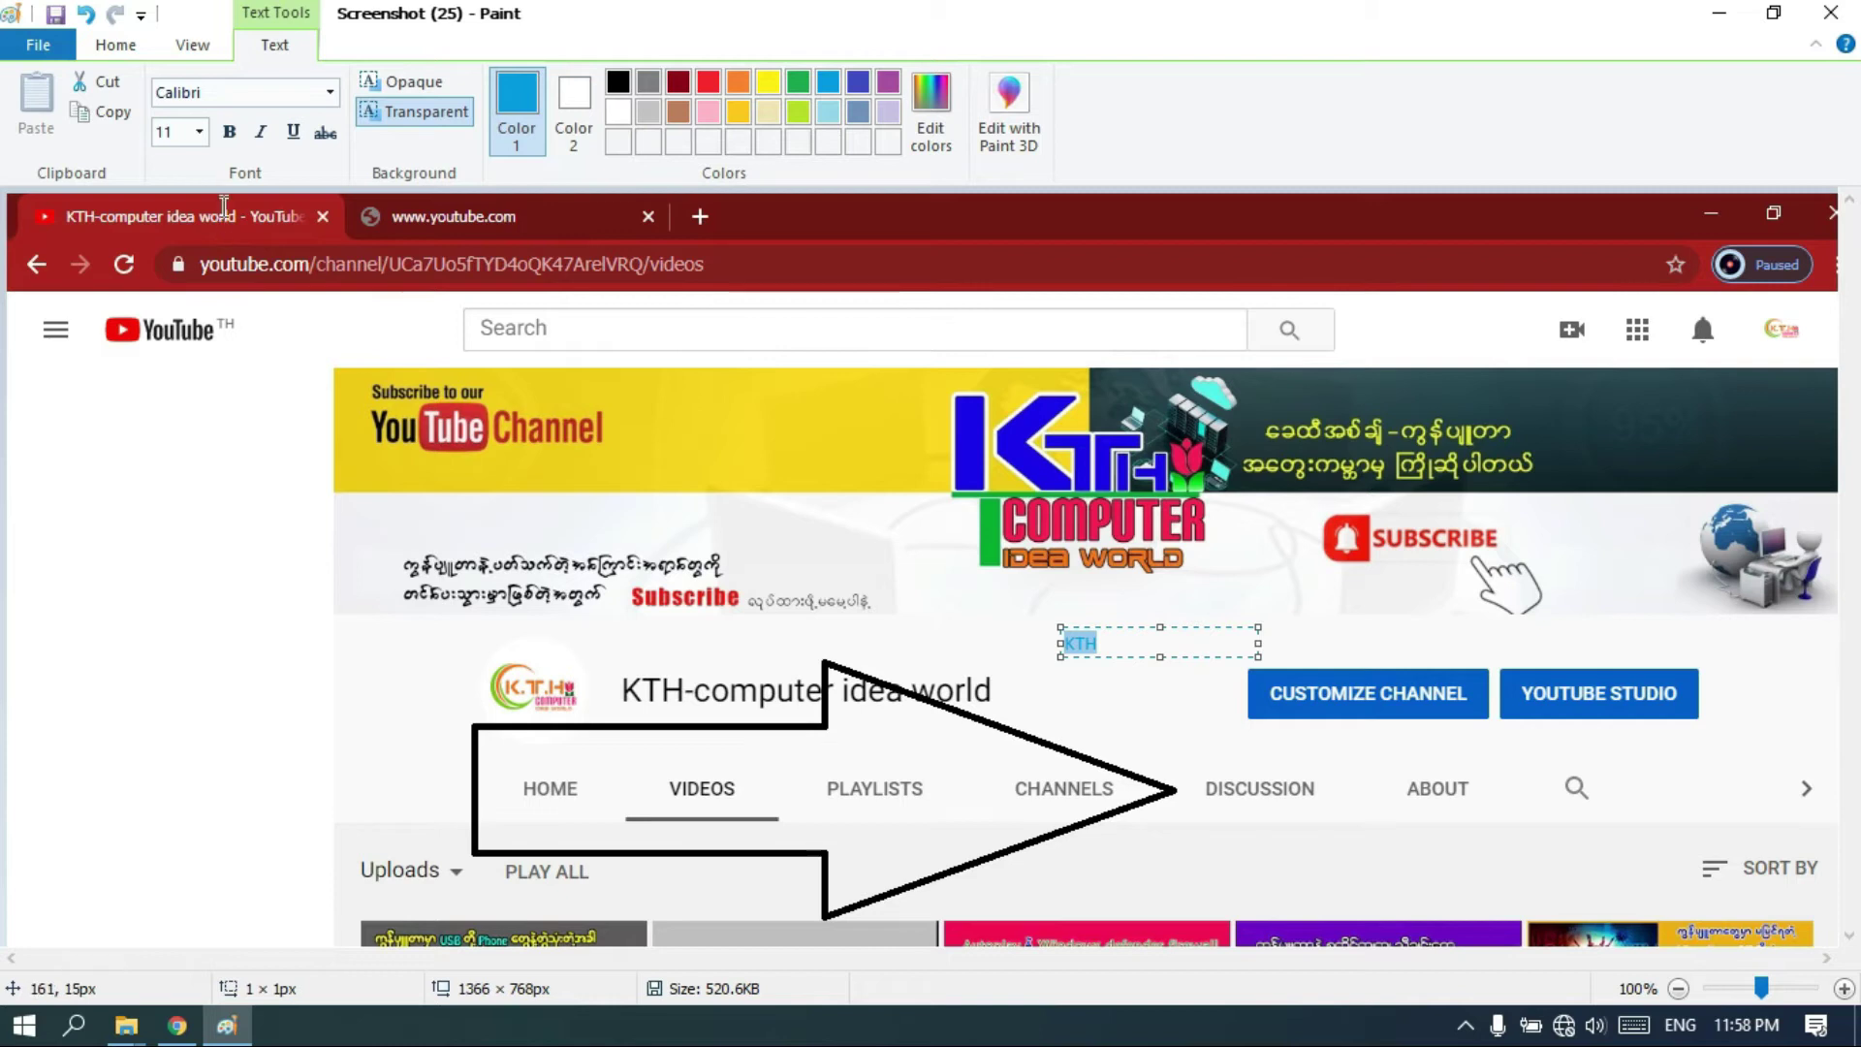
left_click(199, 132)
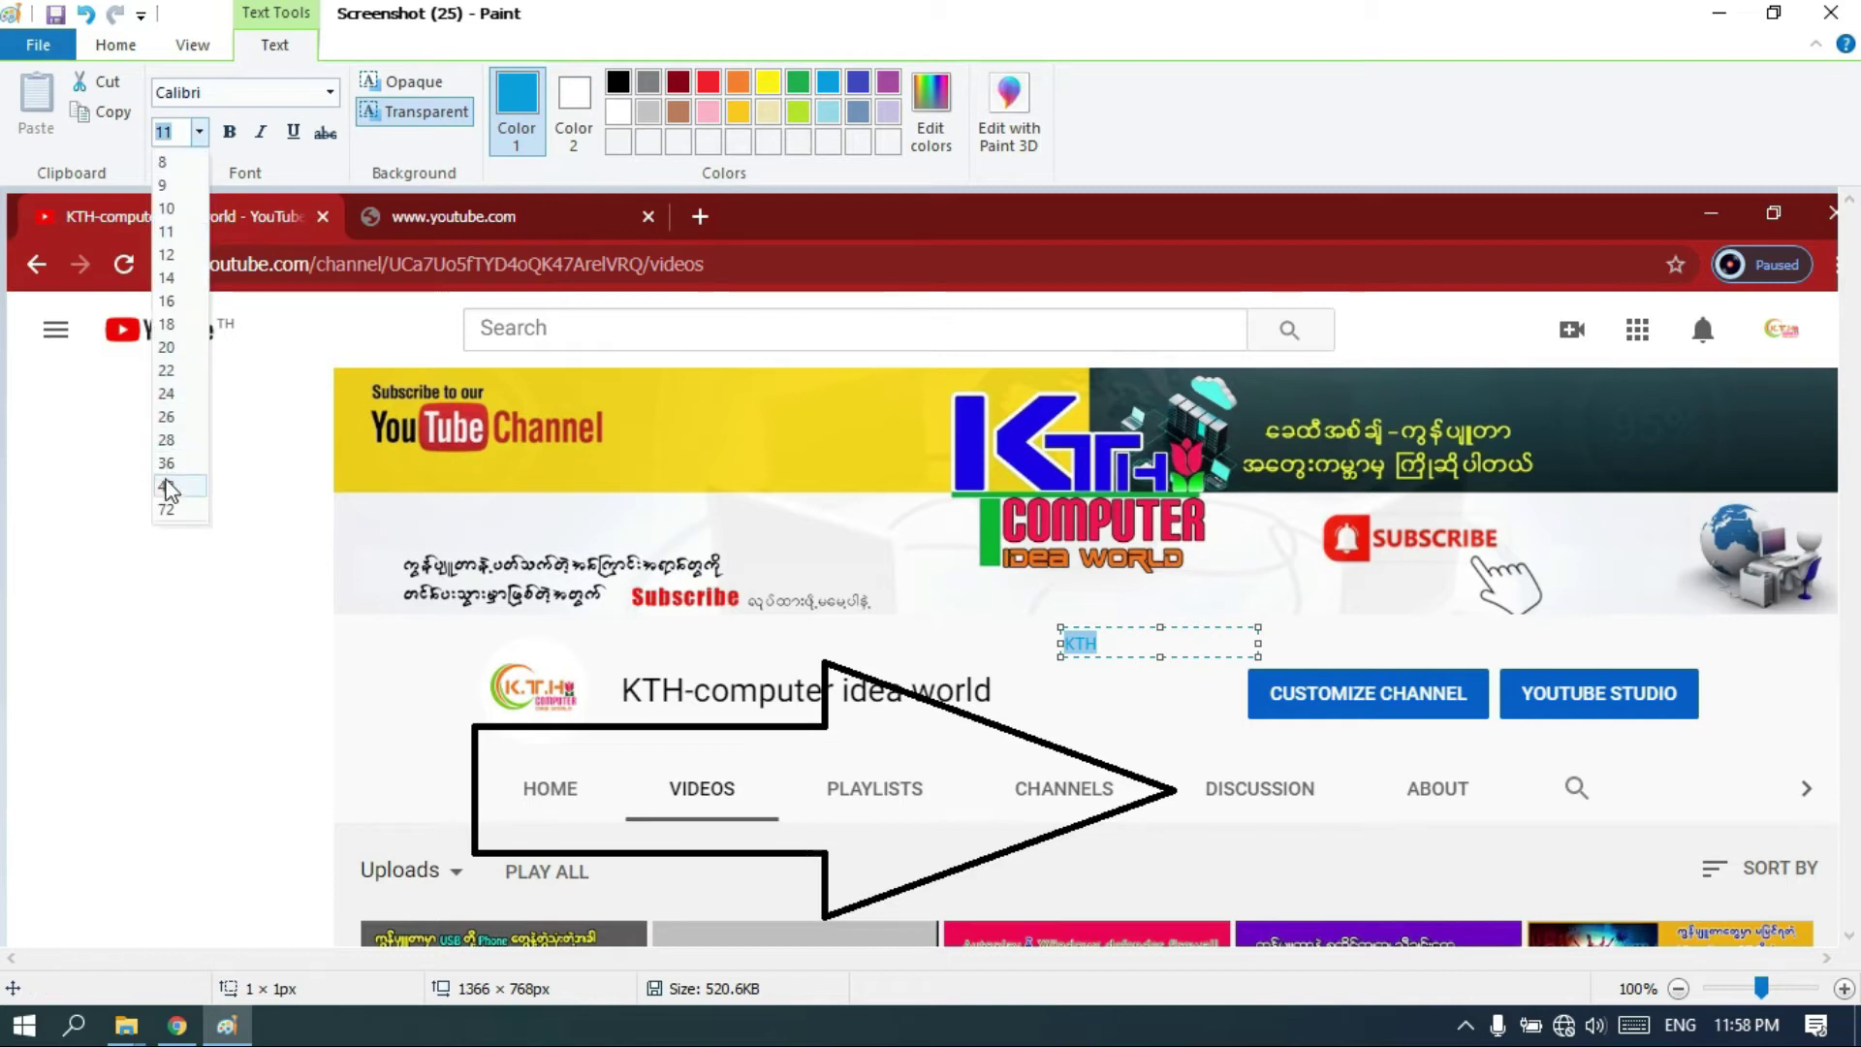
left_click(167, 463)
left_click(199, 132)
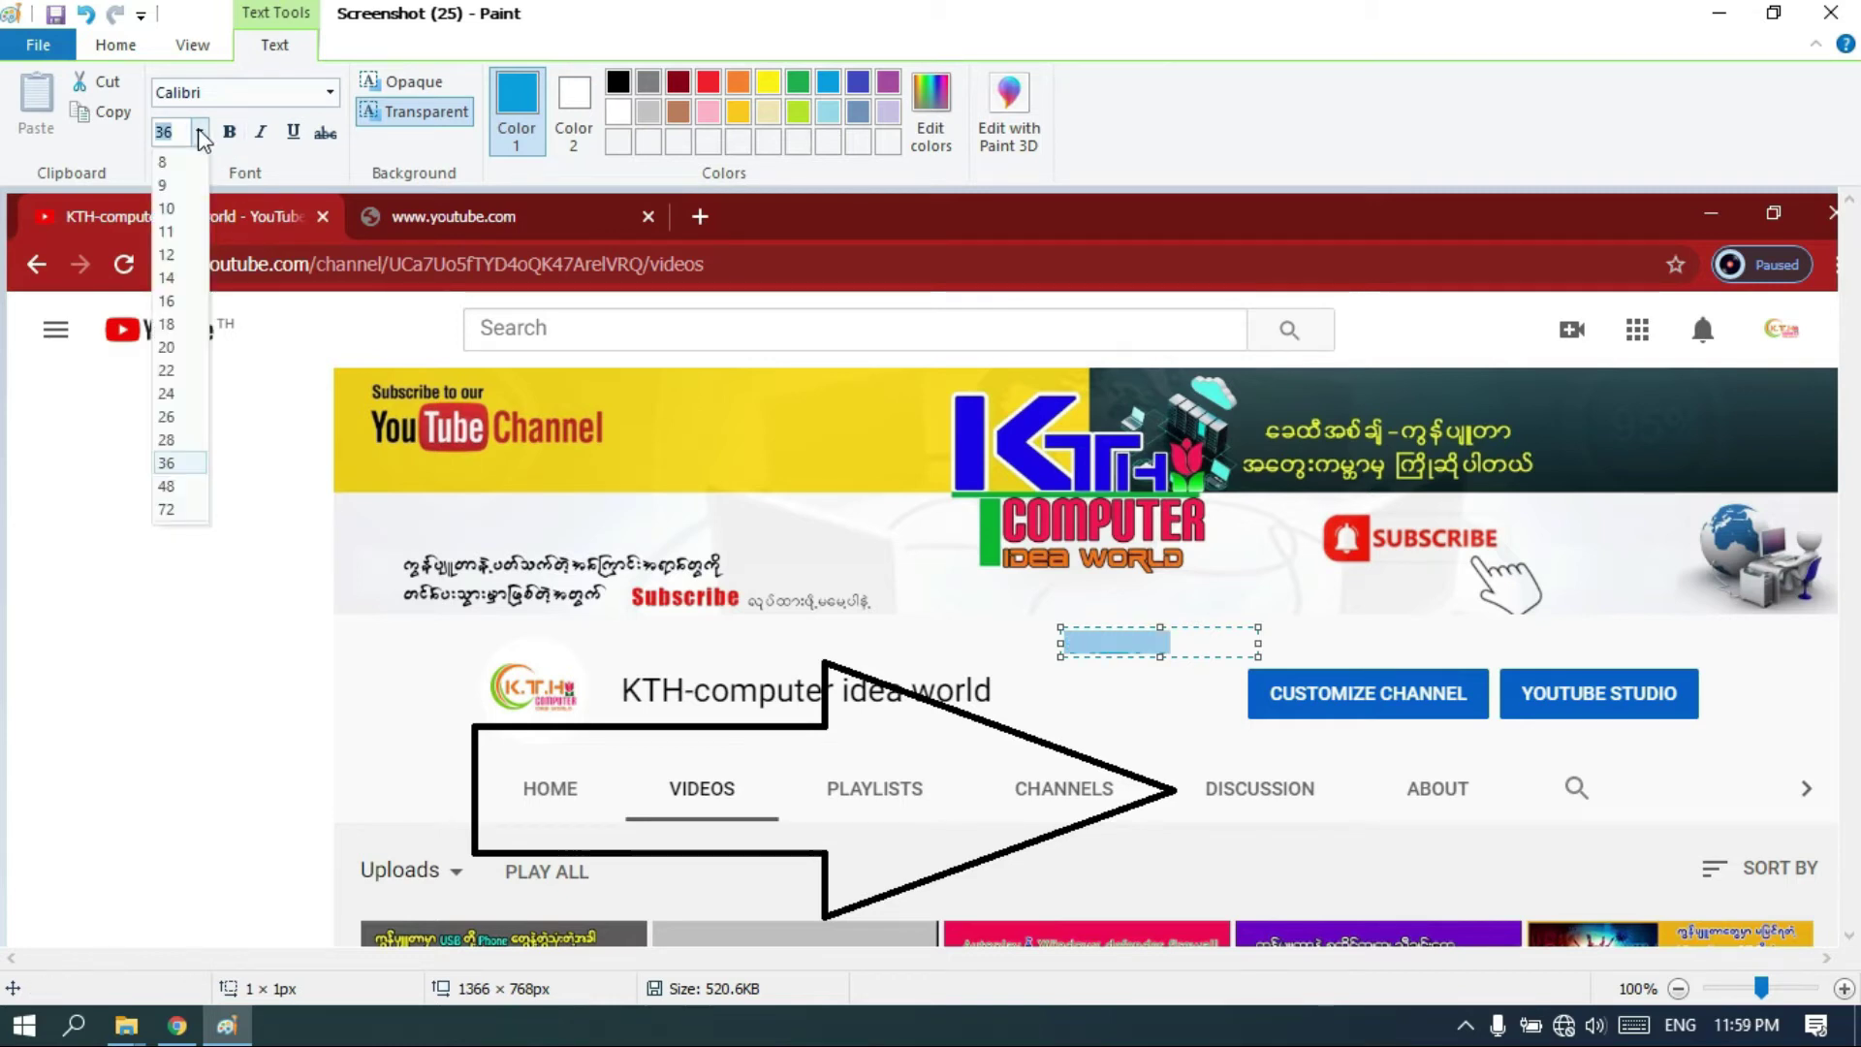
left_click(167, 514)
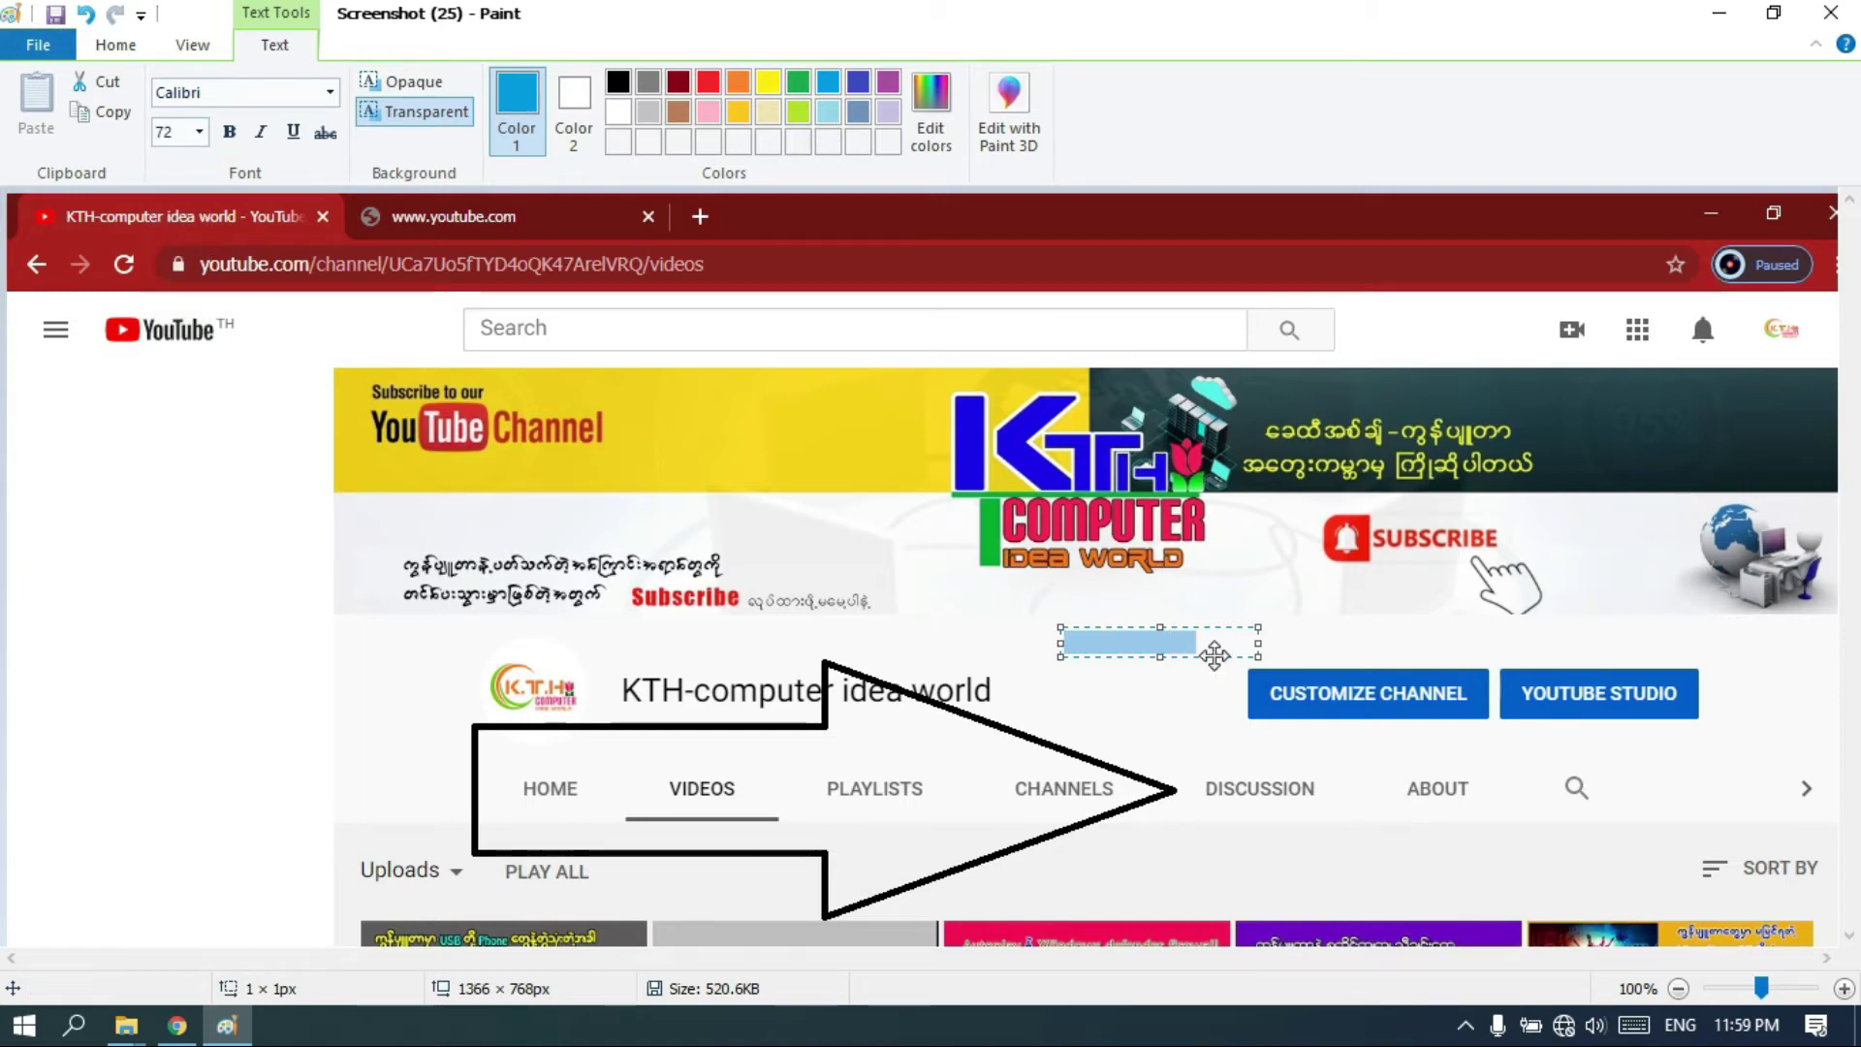
left_click_drag(1258, 656, 1646, 808)
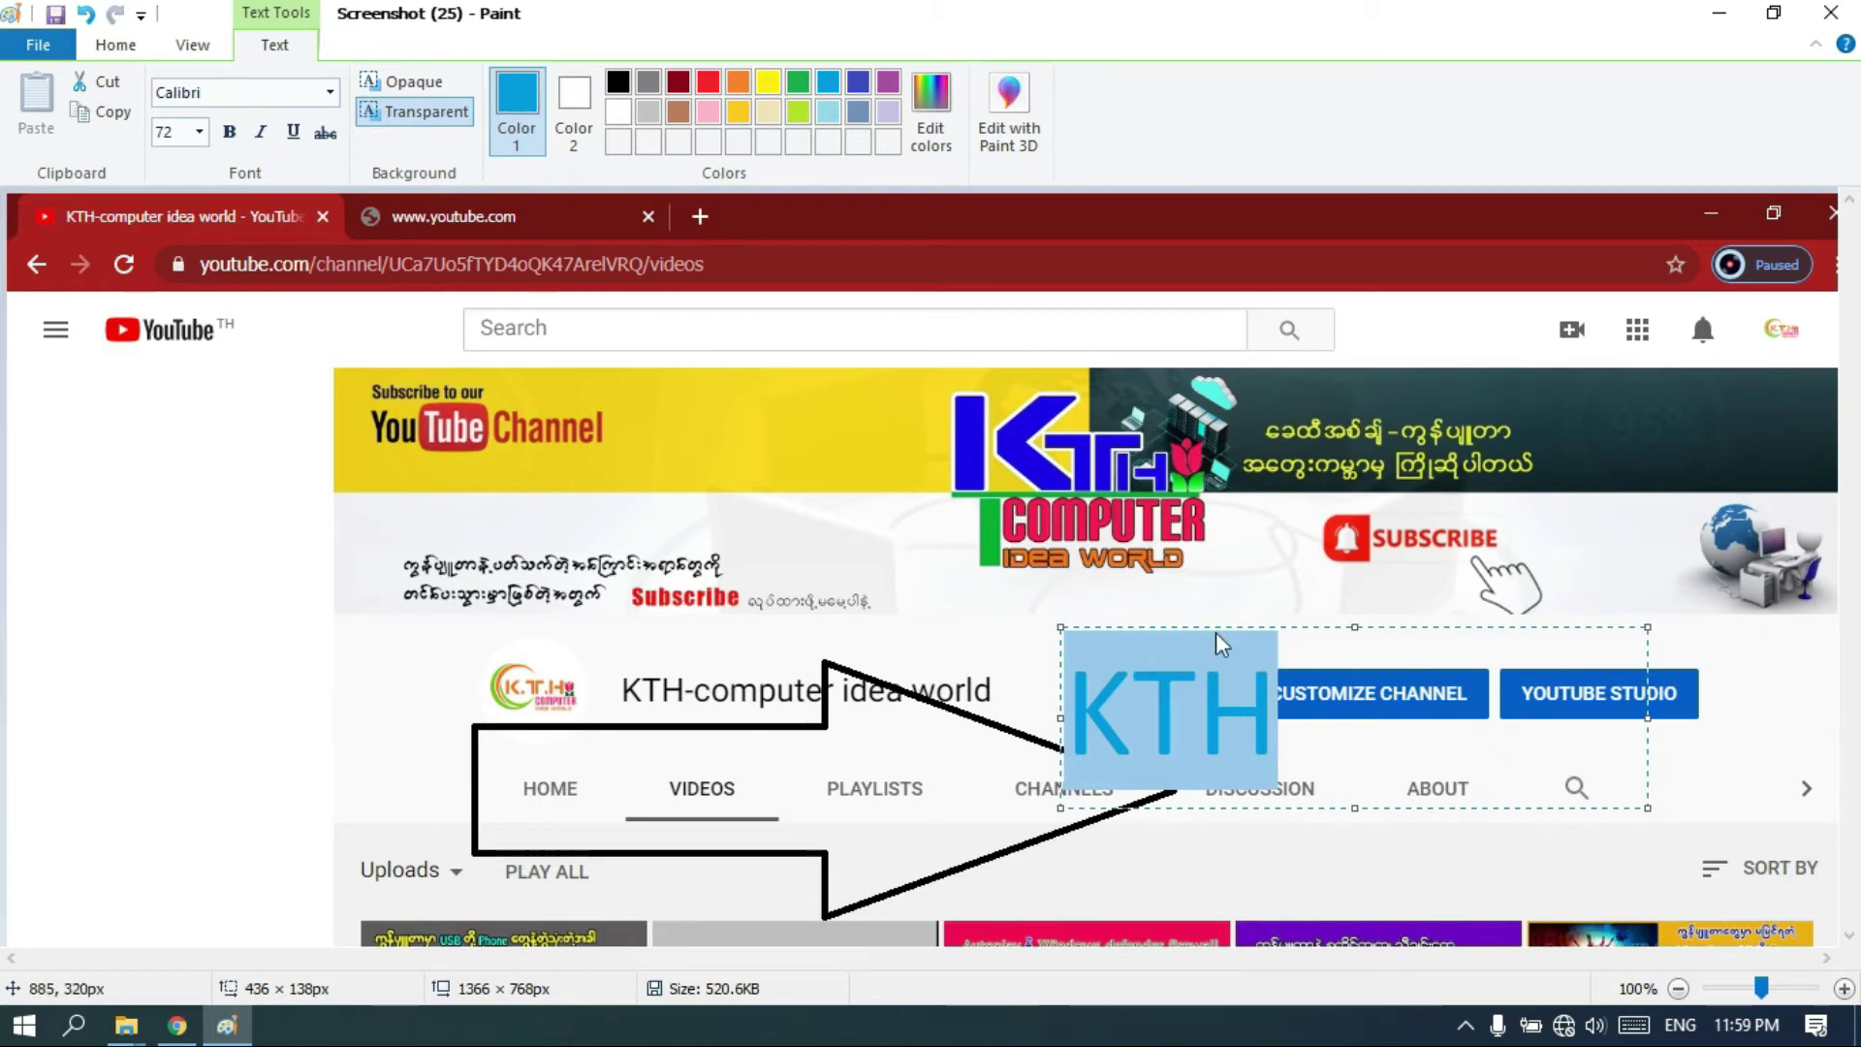
Step: Move the KTH text box up and left to just below the banner logo and recolour the text dark red
left_click_drag(1207, 622, 1095, 581)
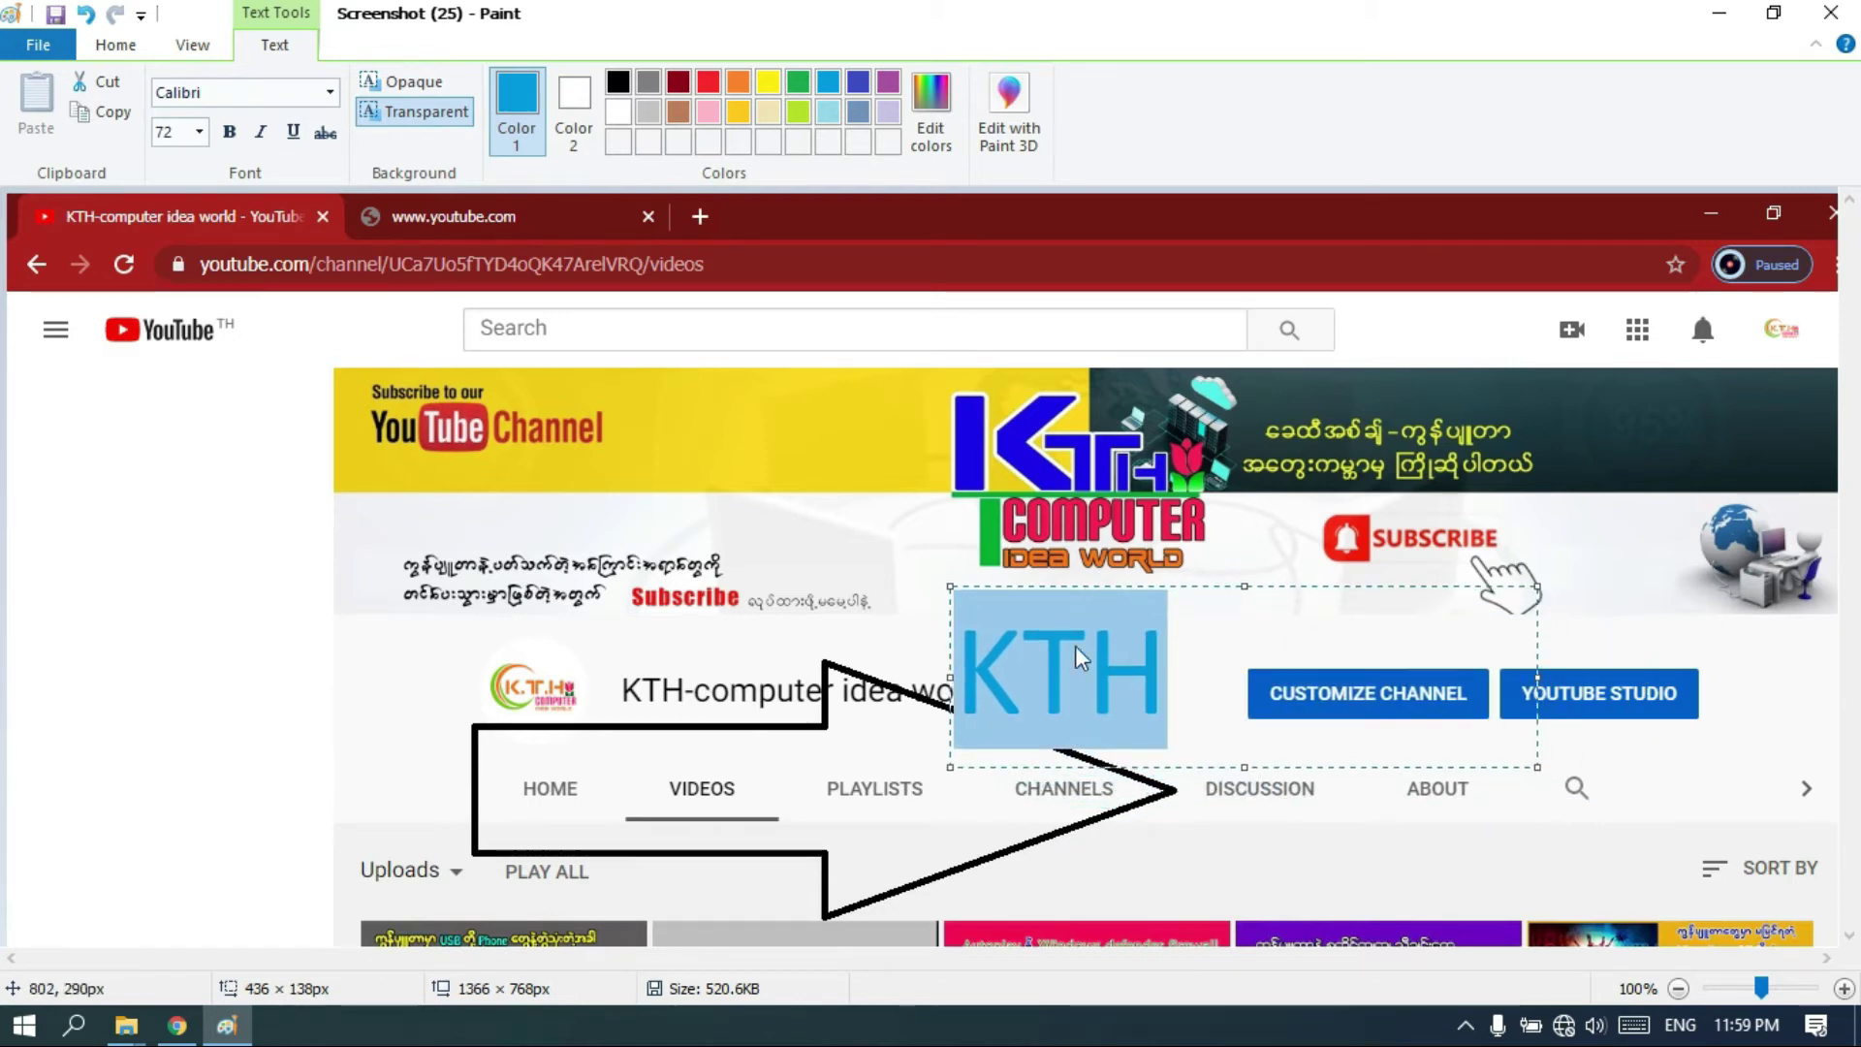
left_click(1111, 653)
key("ctrl+a")
left_click(678, 81)
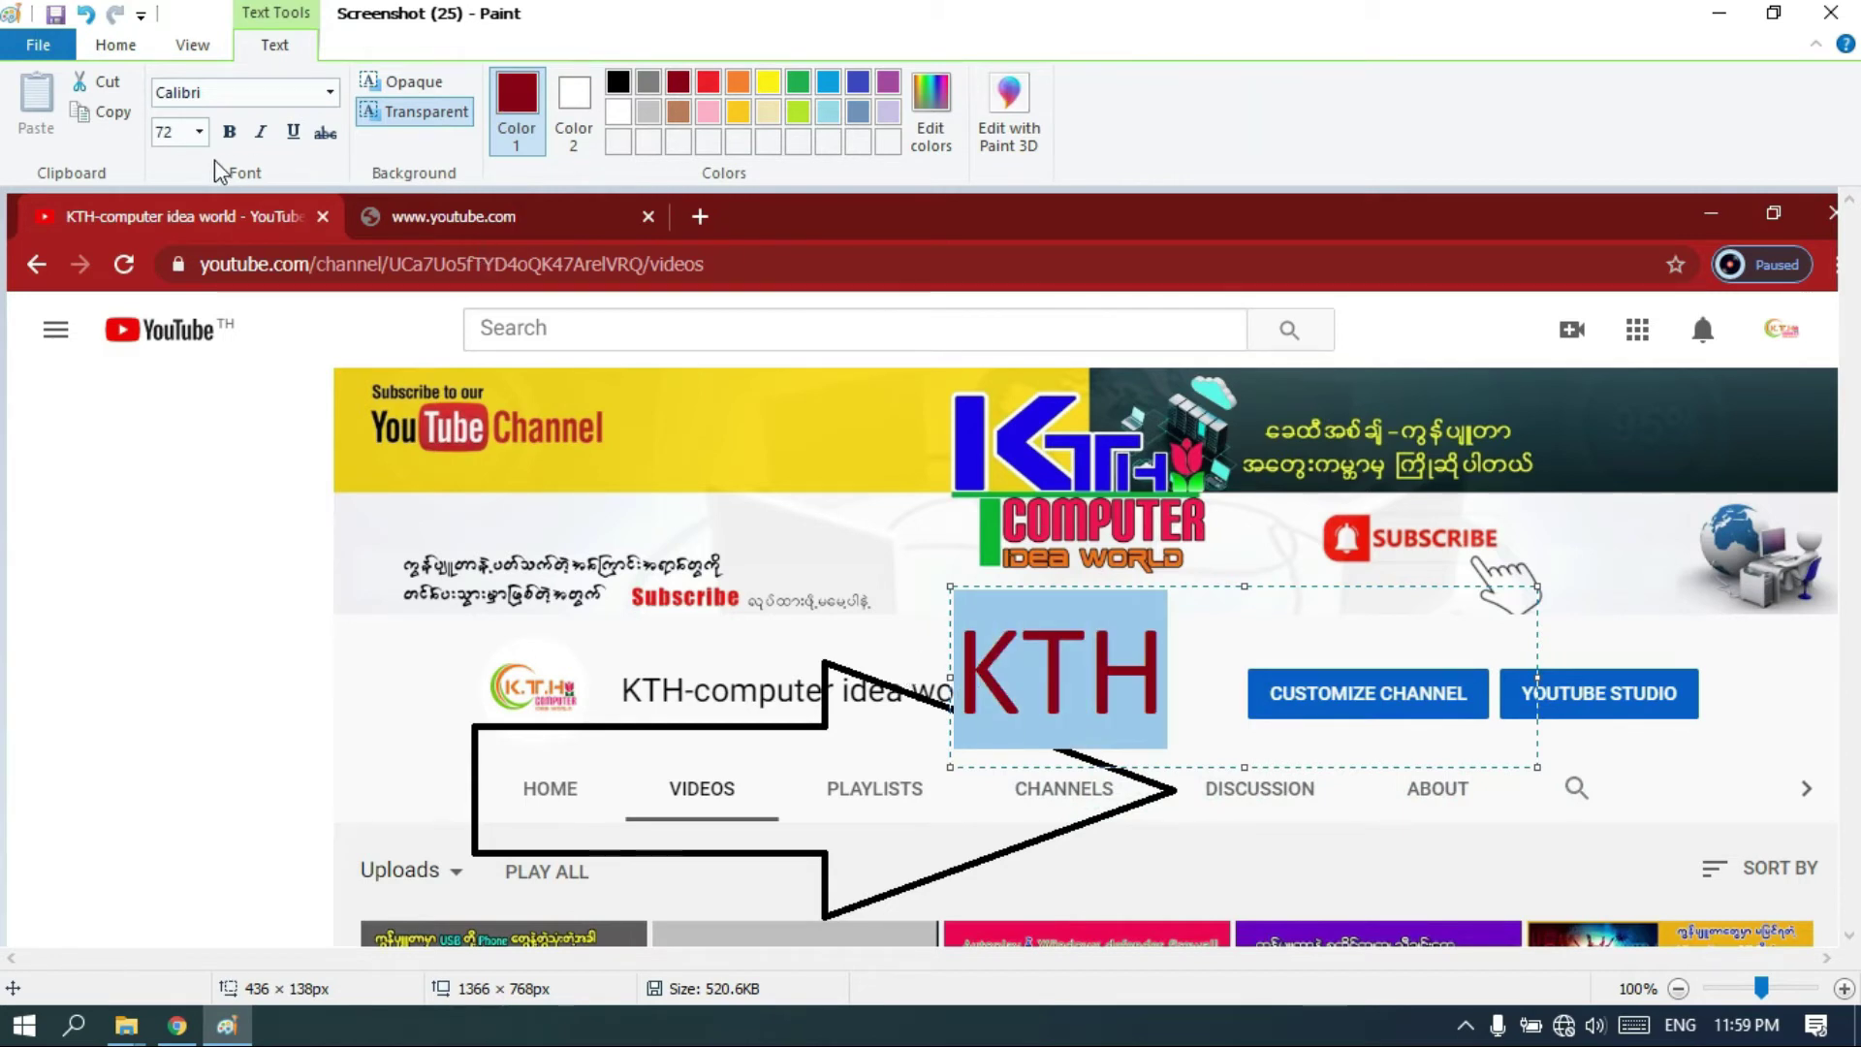
Step: Change the font of the KTH text to Bauhaus 93
left_click(331, 94)
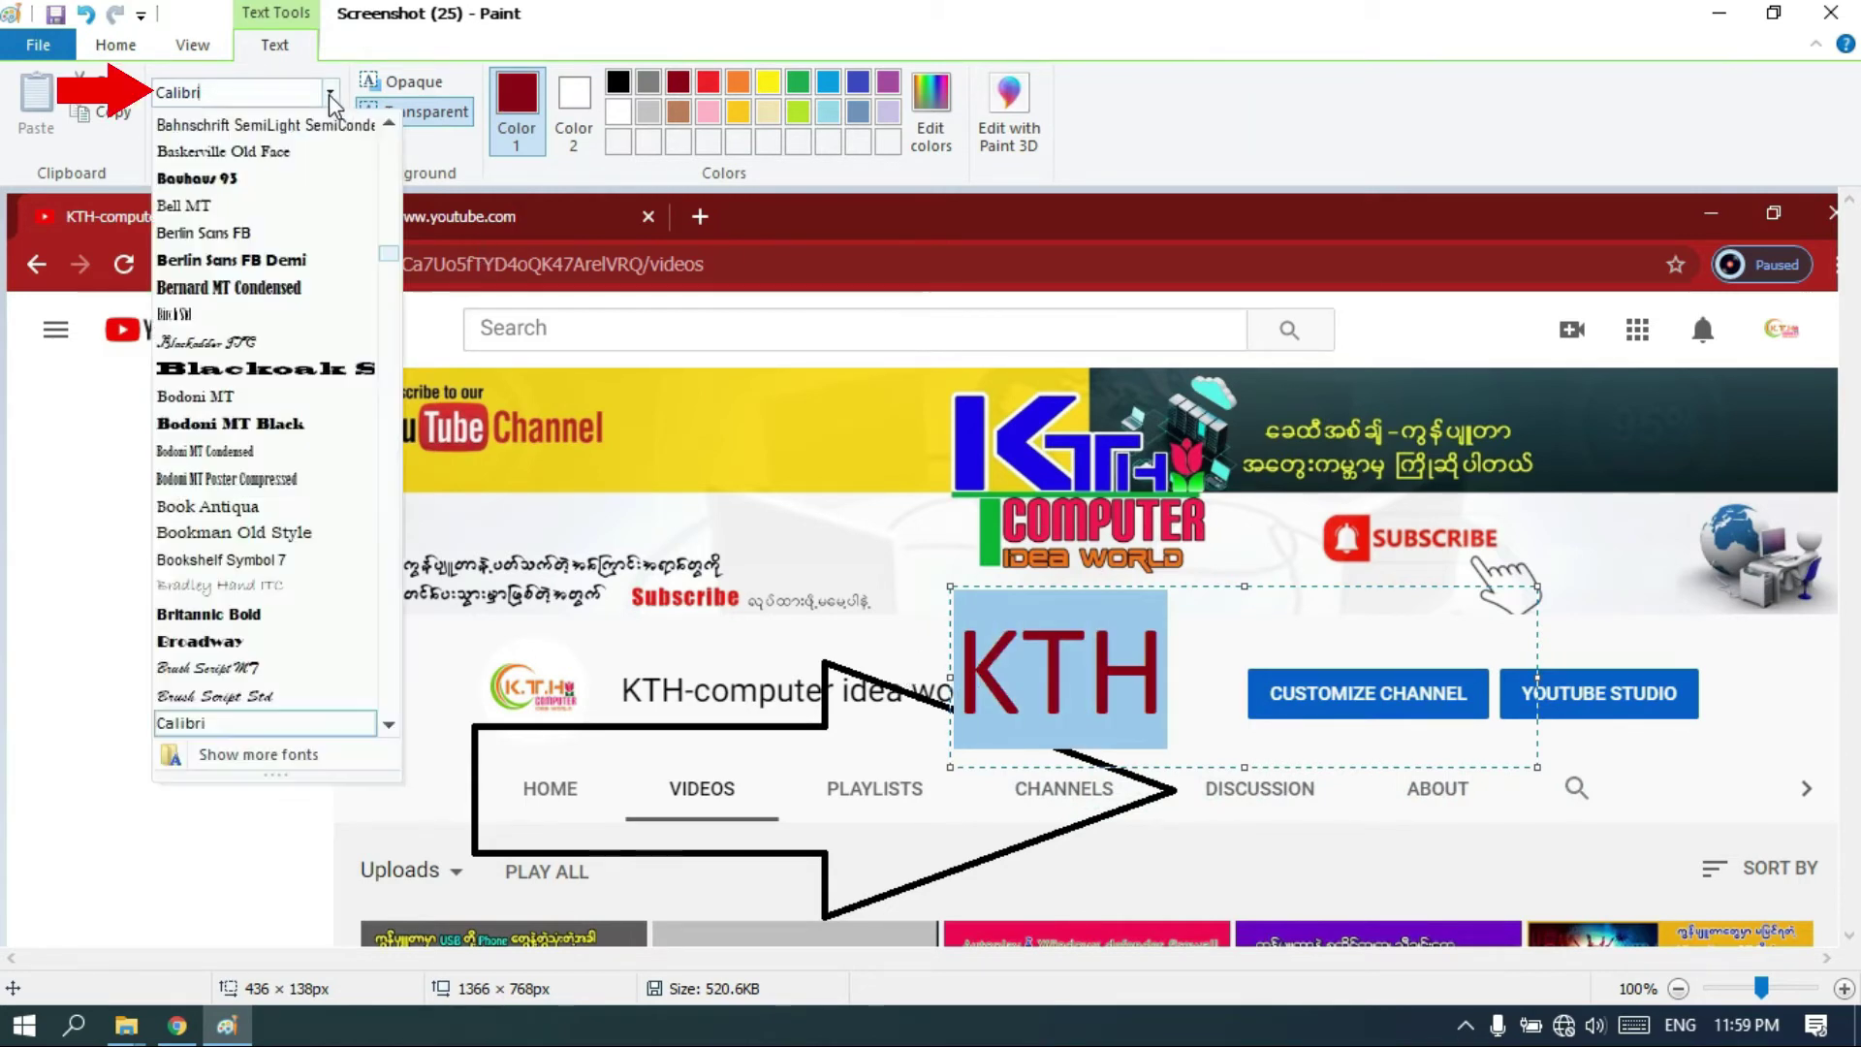
left_click(252, 179)
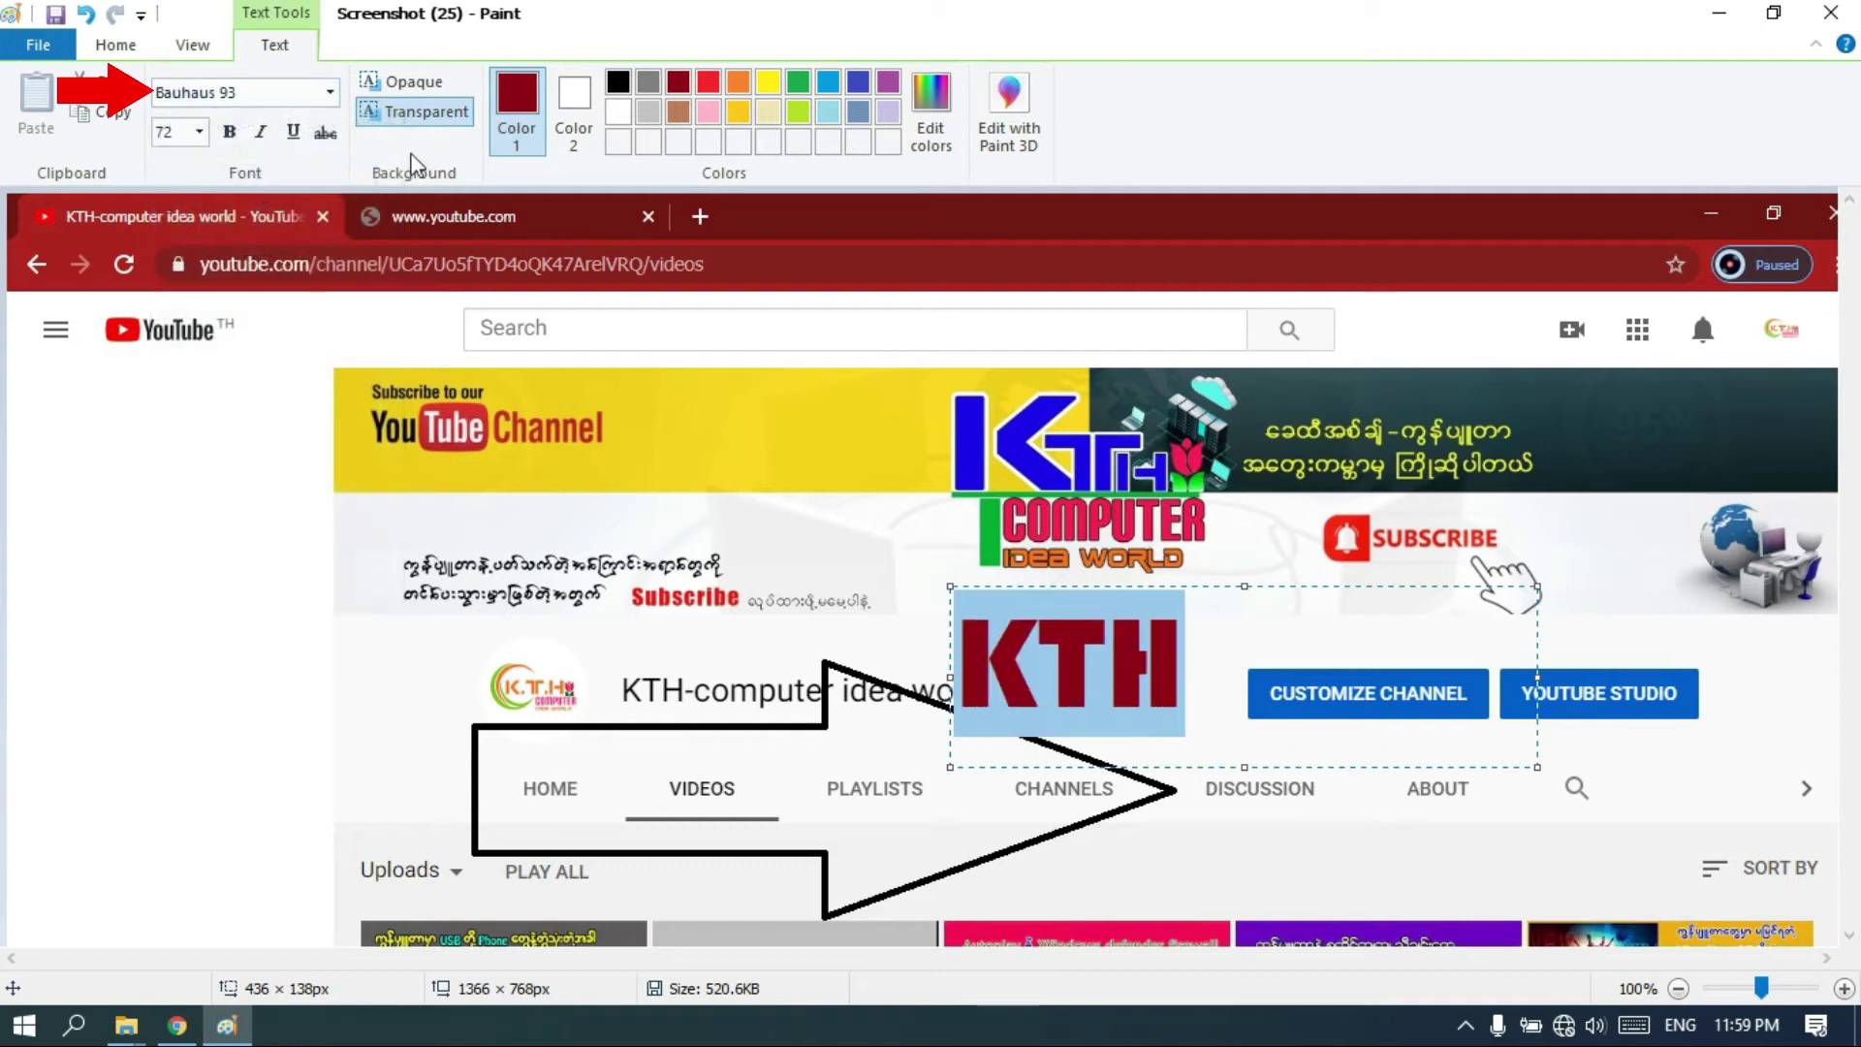
left_click(331, 94)
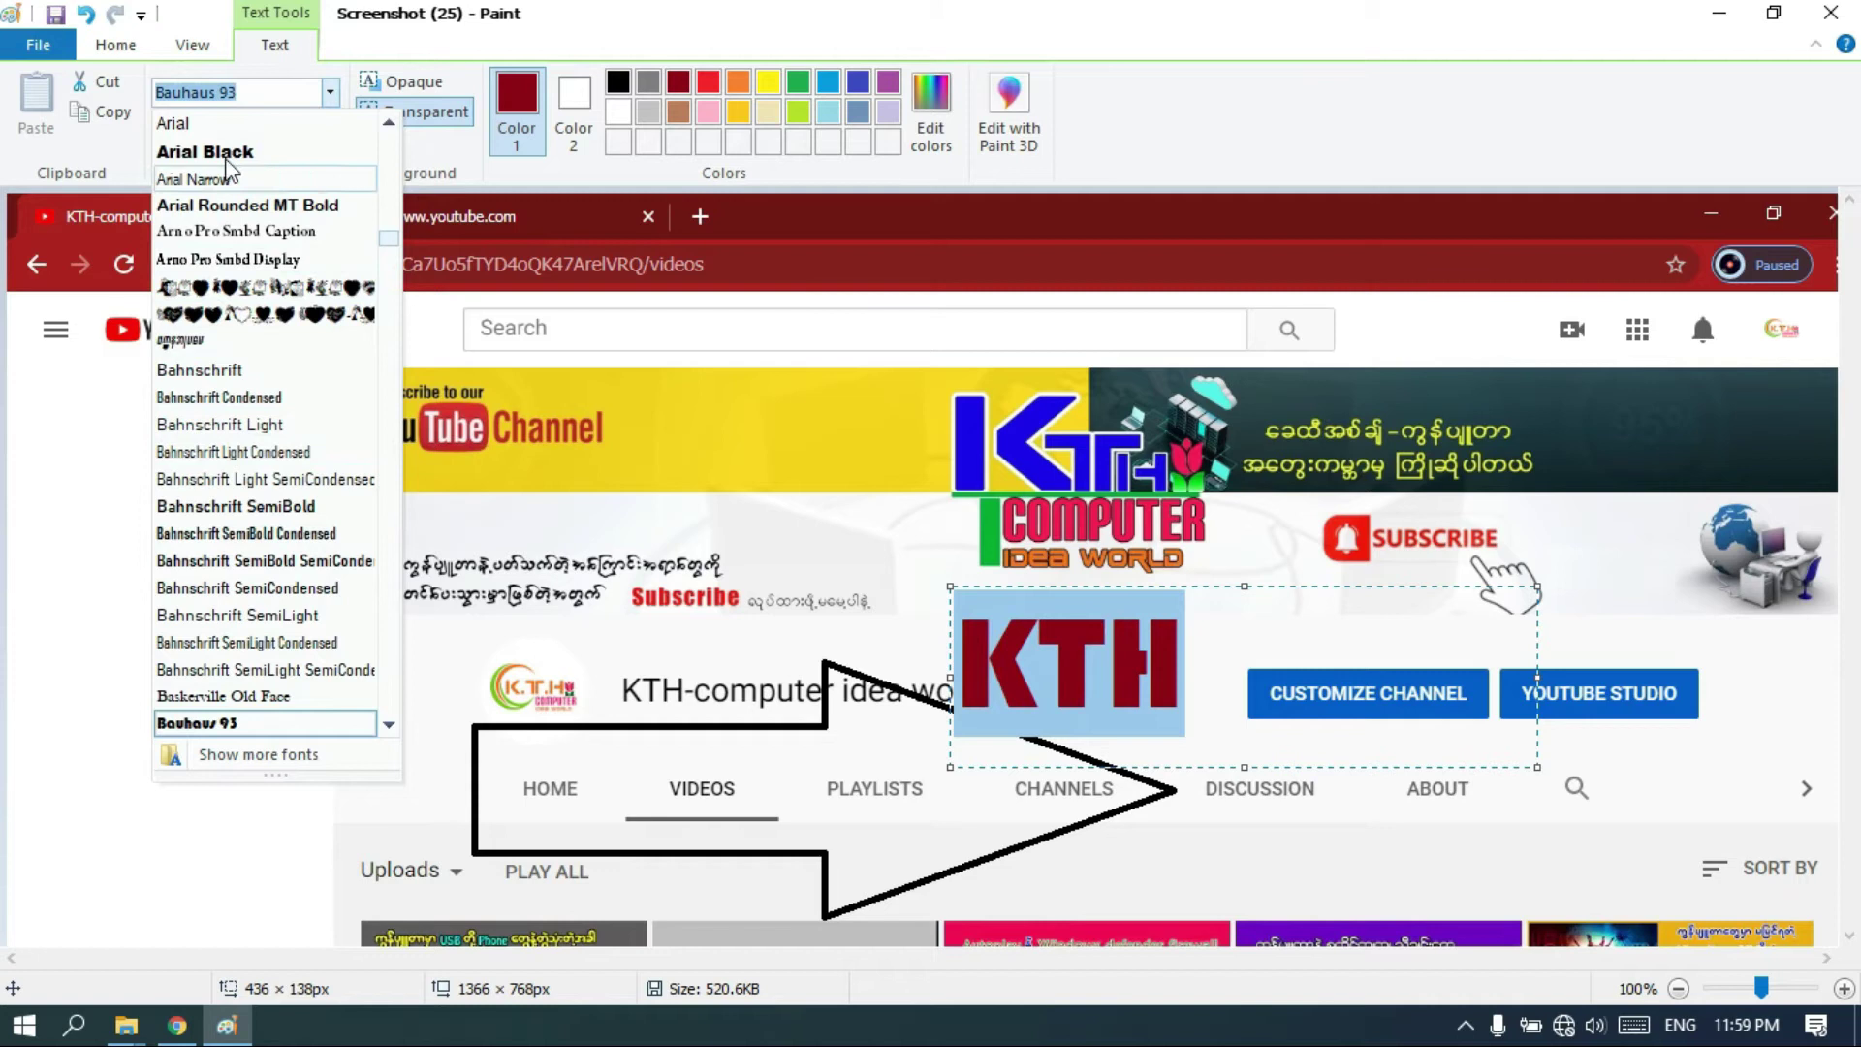
left_click(332, 92)
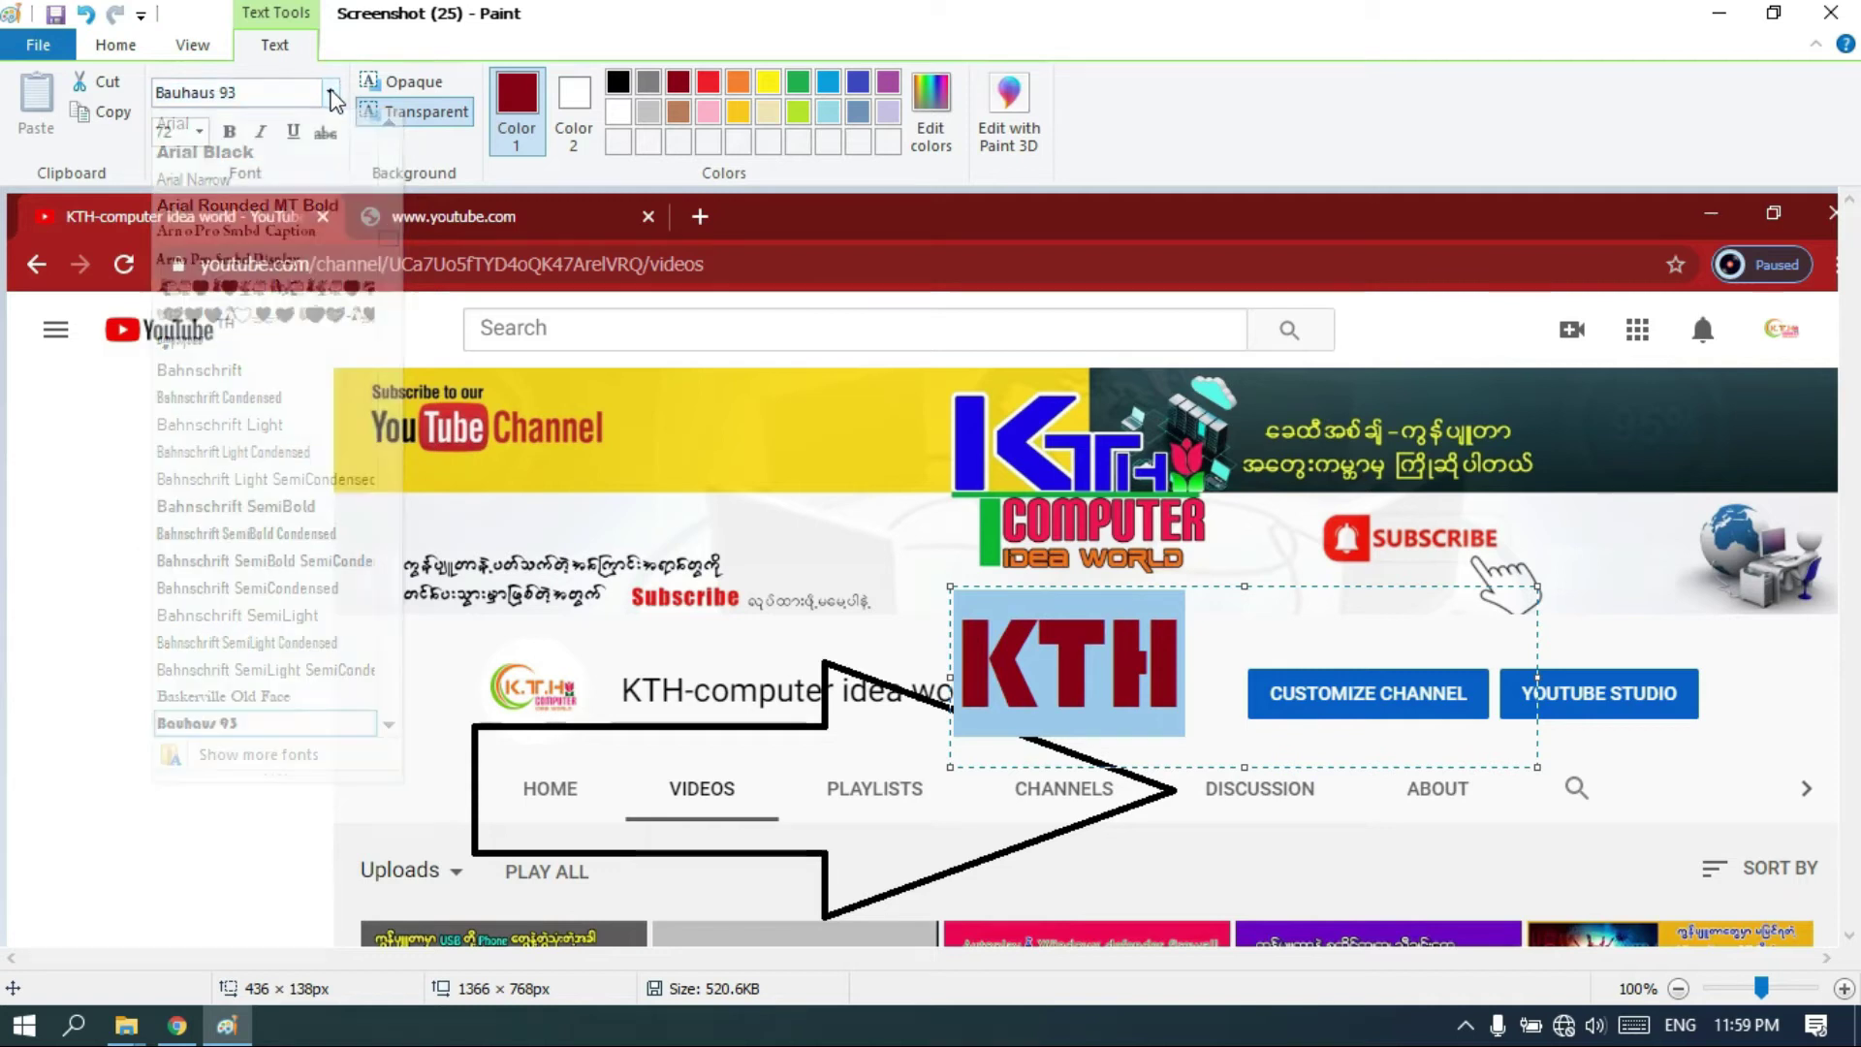
Step: Make the KTH text bold and deselect the letters
left_click(230, 133)
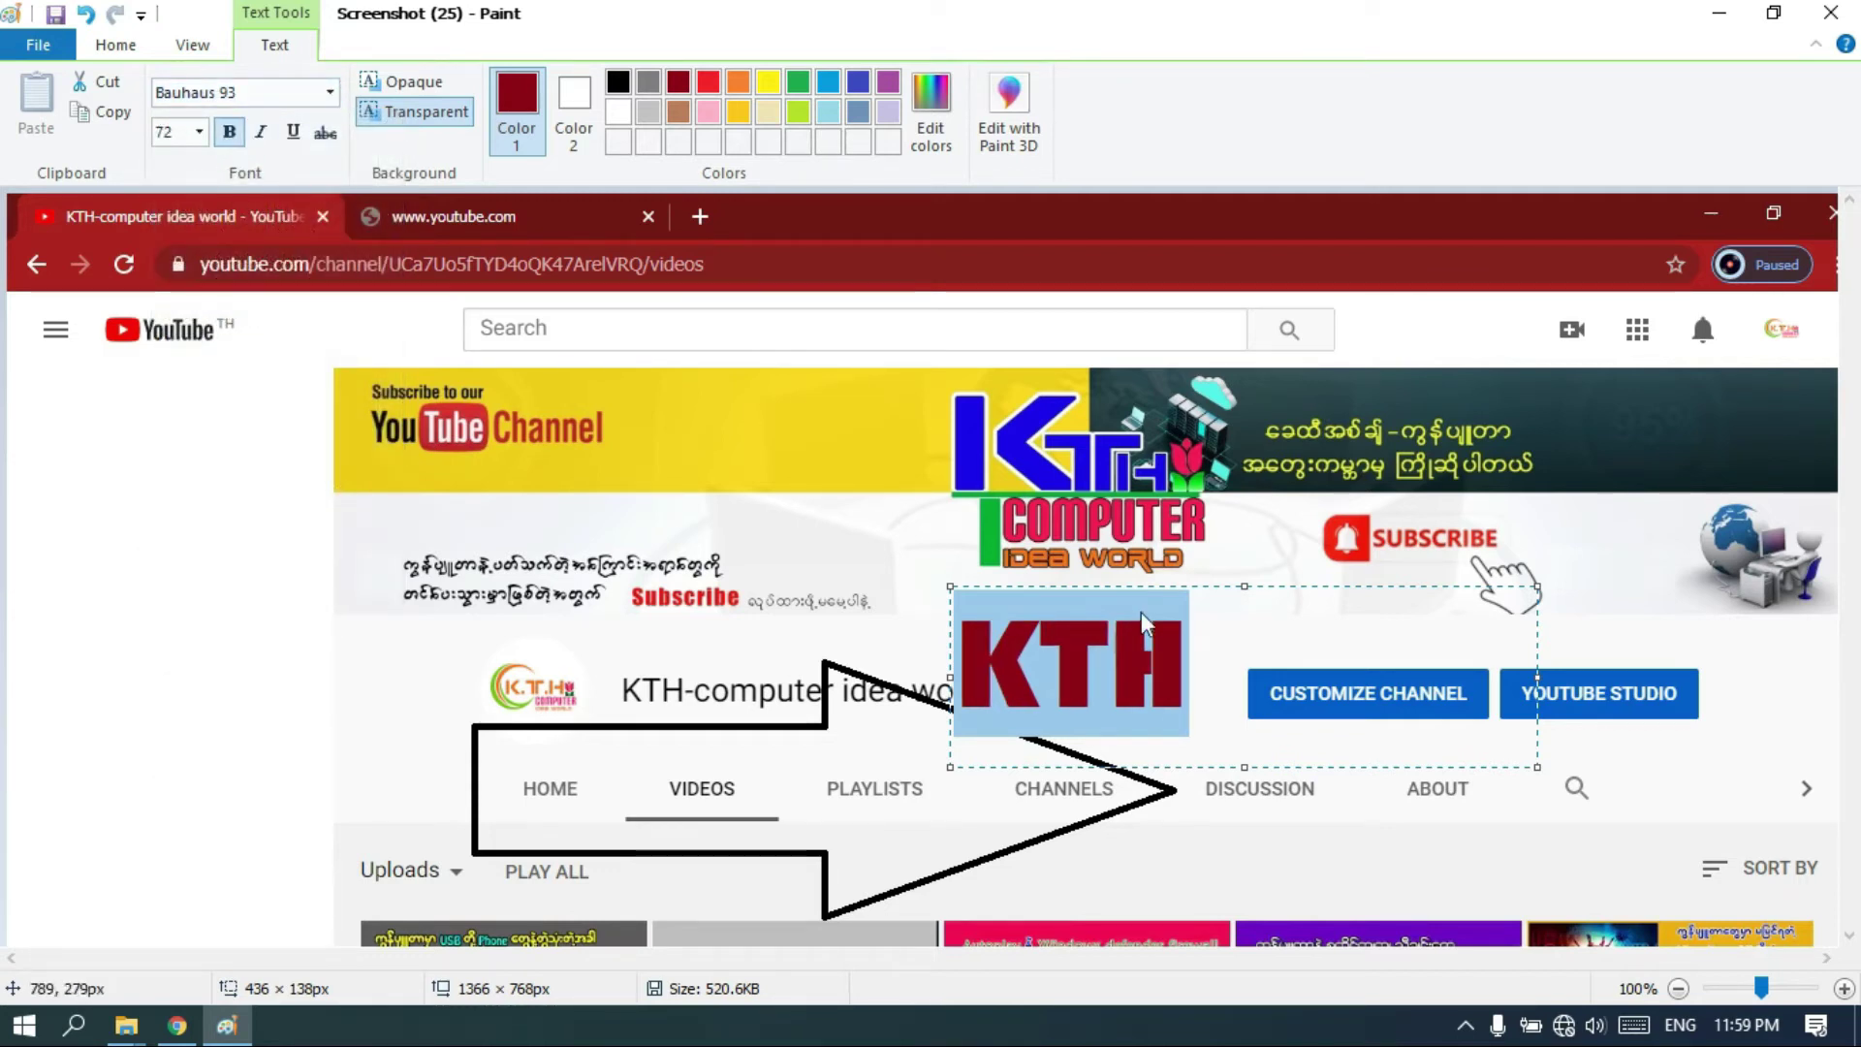
left_click(1070, 657)
left_click_drag(1186, 690, 969, 693)
left_click(1181, 665)
left_click(1218, 655)
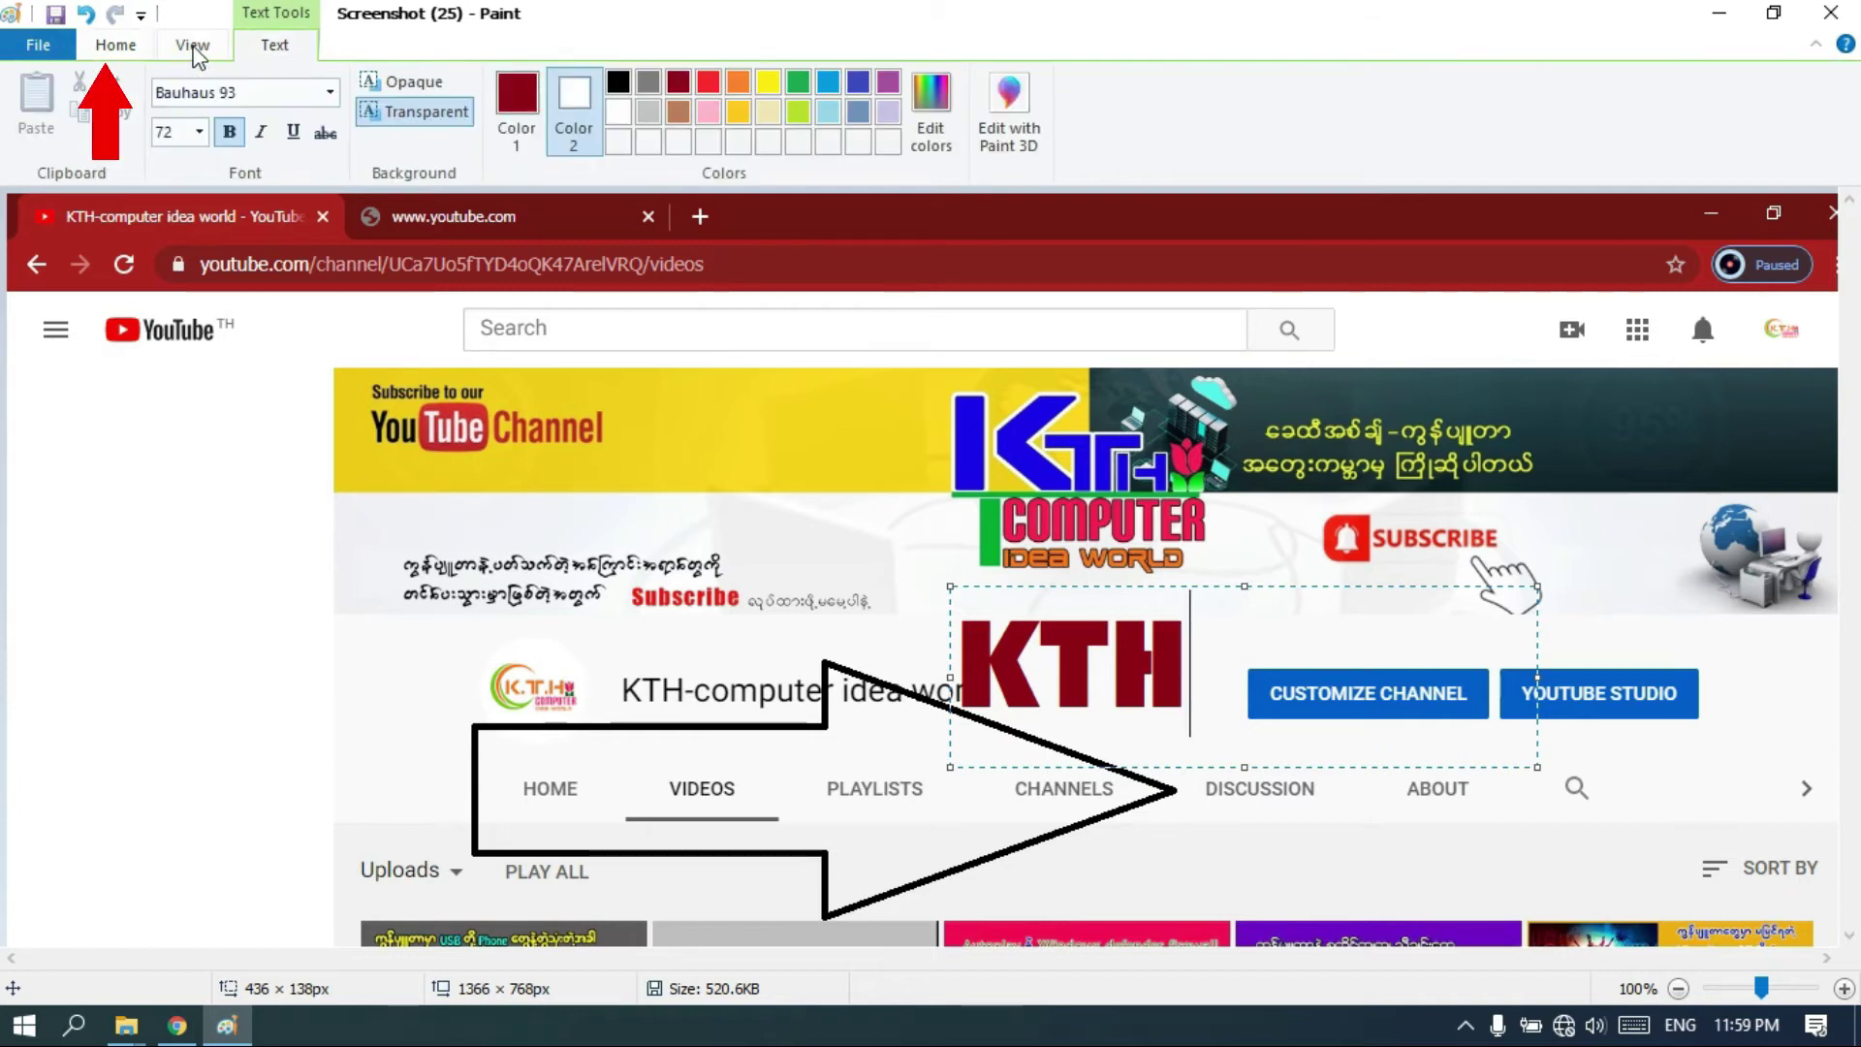
Step: Handwrite a Burmese word over the banner's Subscribe area with the thickest Pencil and outline the channel logo with a hexagon about 96 × 109 px
left_click(124, 46)
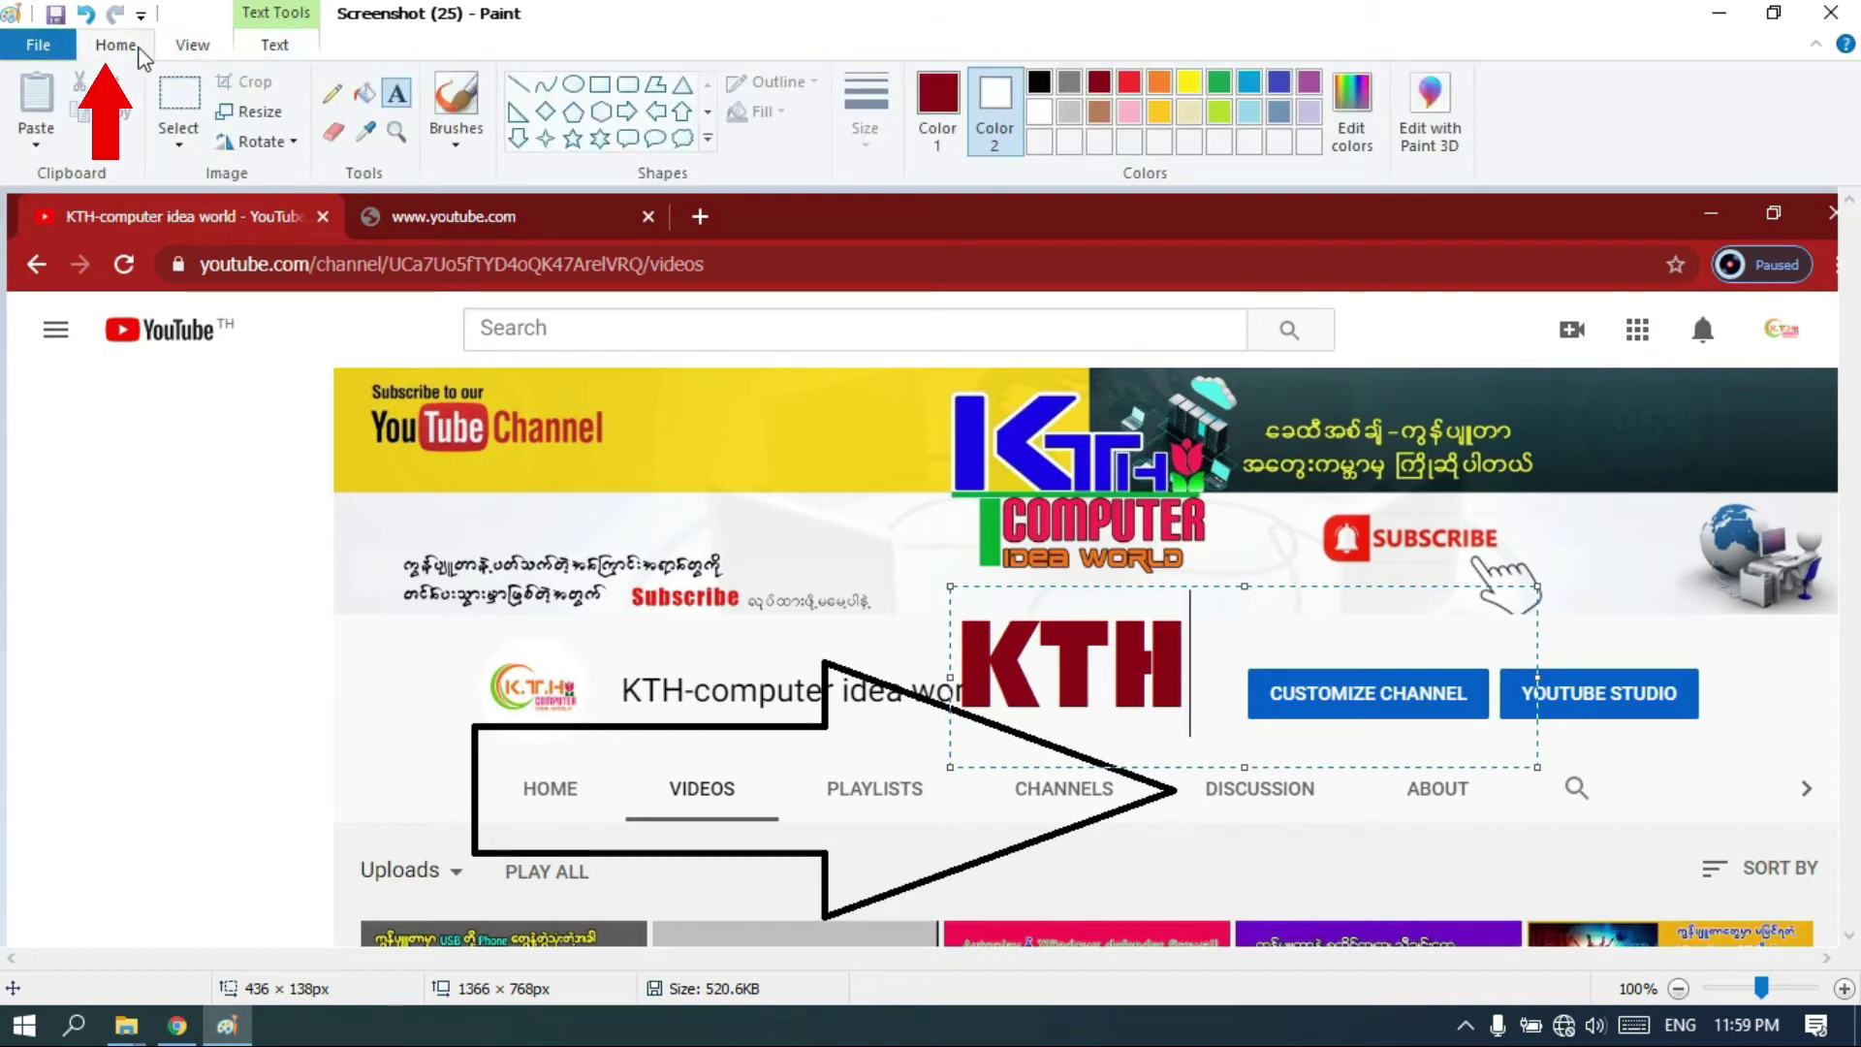
left_click(332, 95)
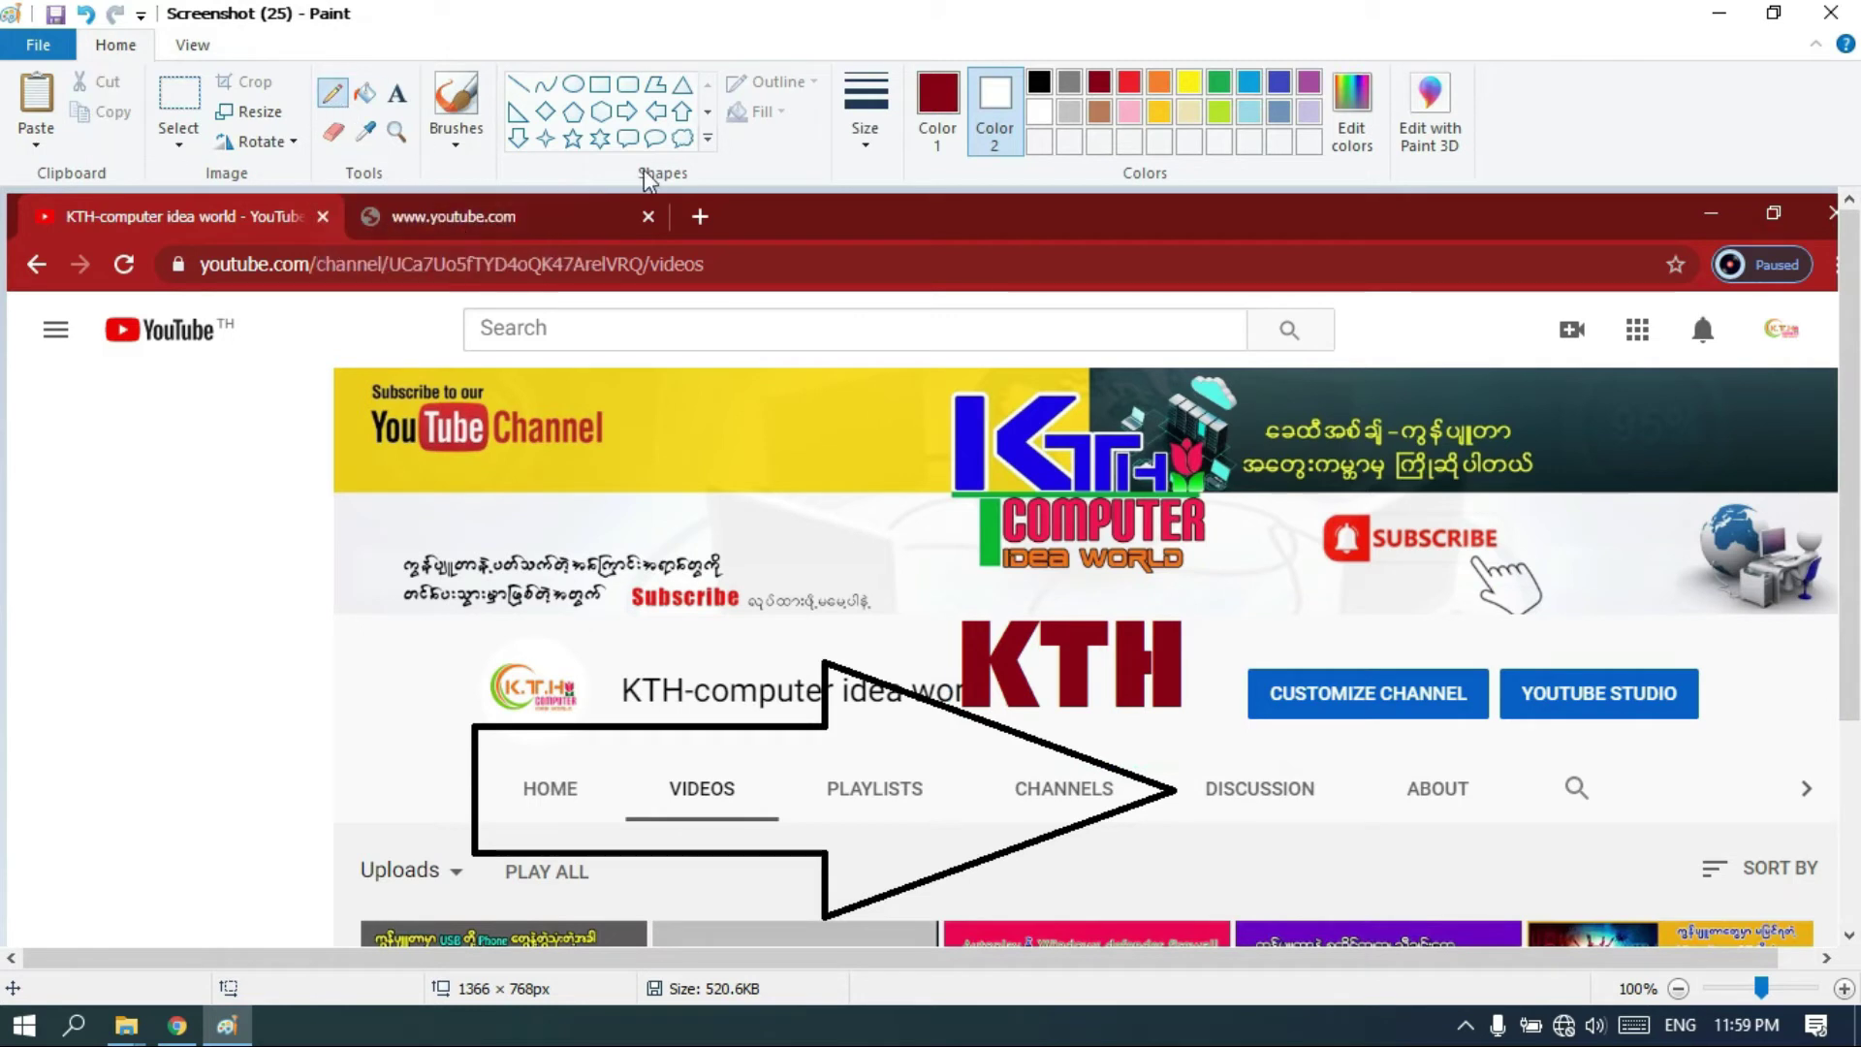
left_click(866, 145)
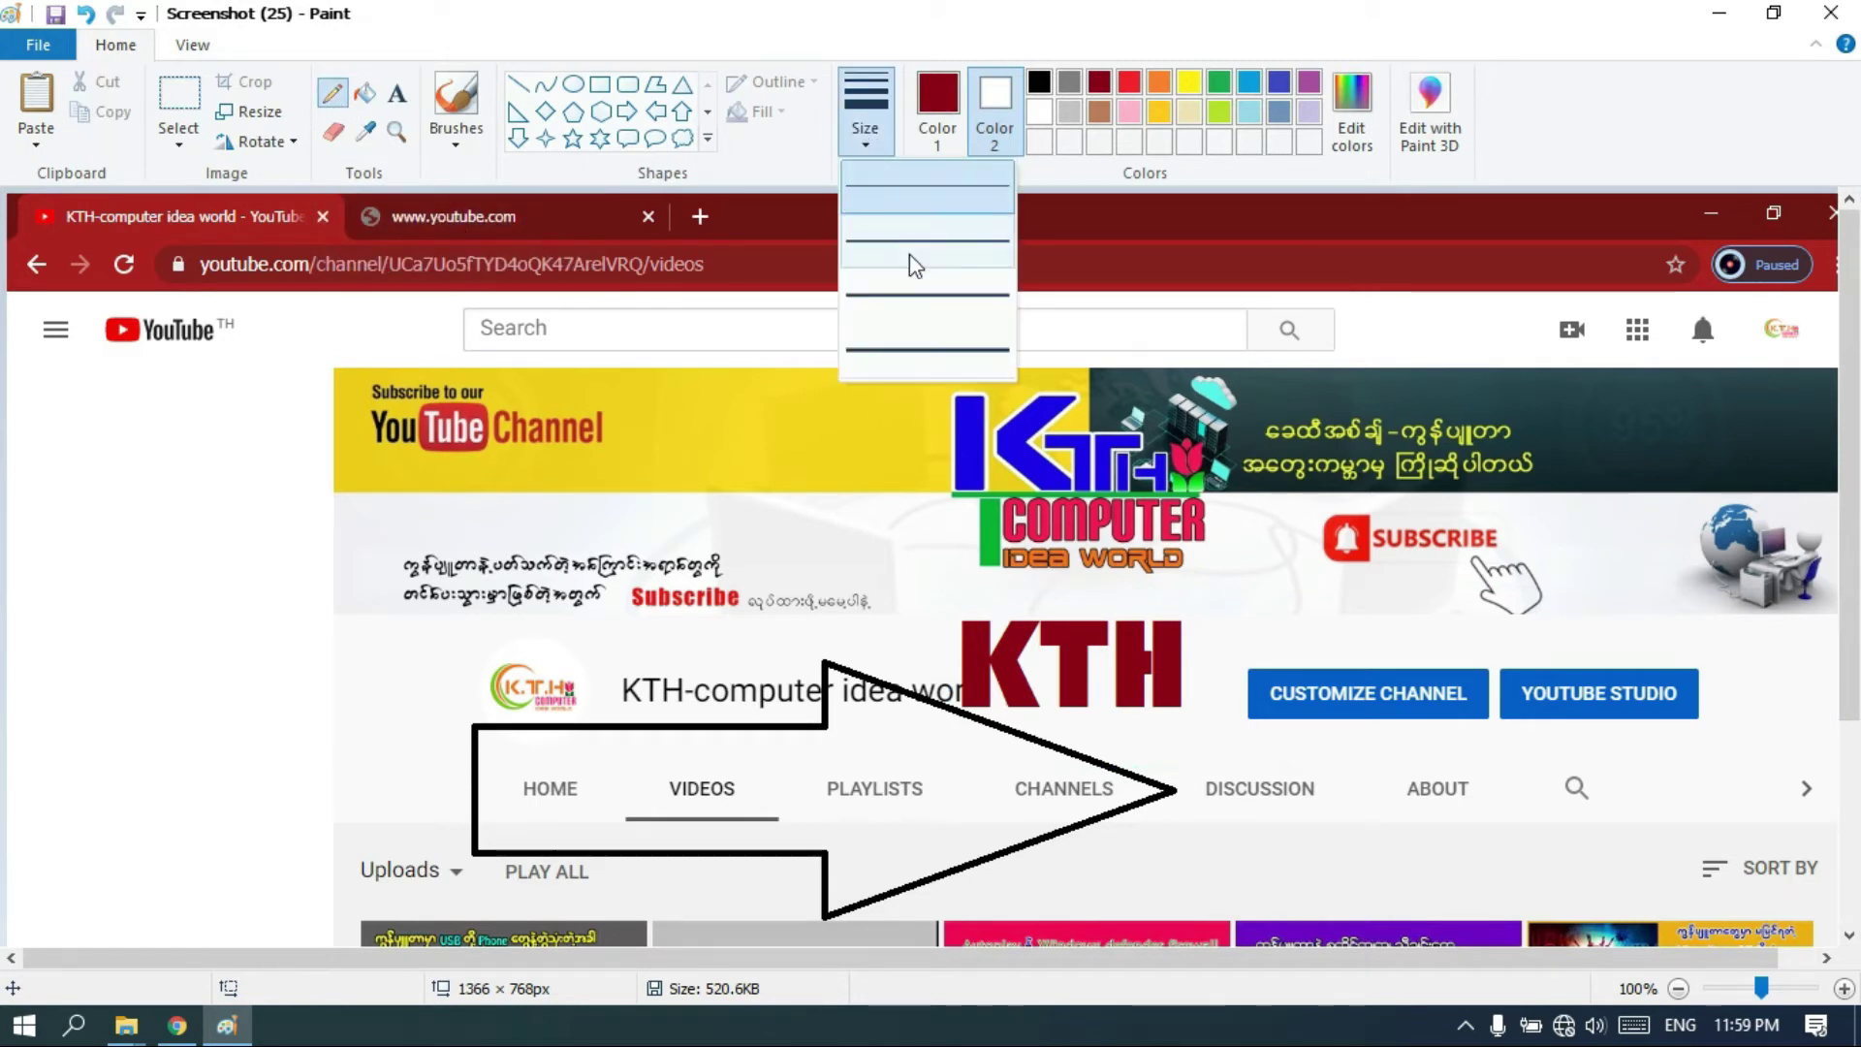
left_click(927, 353)
mouse_move(1241, 599)
left_mouse_down()
mouse_move(1265, 647)
mouse_move(1301, 622)
mouse_move(1276, 592)
mouse_move(1287, 641)
mouse_move(1260, 638)
mouse_move(1277, 614)
mouse_move(1323, 639)
mouse_move(1335, 595)
mouse_move(1372, 635)
left_mouse_up()
left_click_drag(1290, 586, 1319, 528)
mouse_move(1381, 596)
left_mouse_down()
mouse_move(1420, 616)
mouse_move(1451, 576)
mouse_move(1533, 628)
mouse_move(1584, 488)
mouse_move(1641, 640)
left_mouse_up()
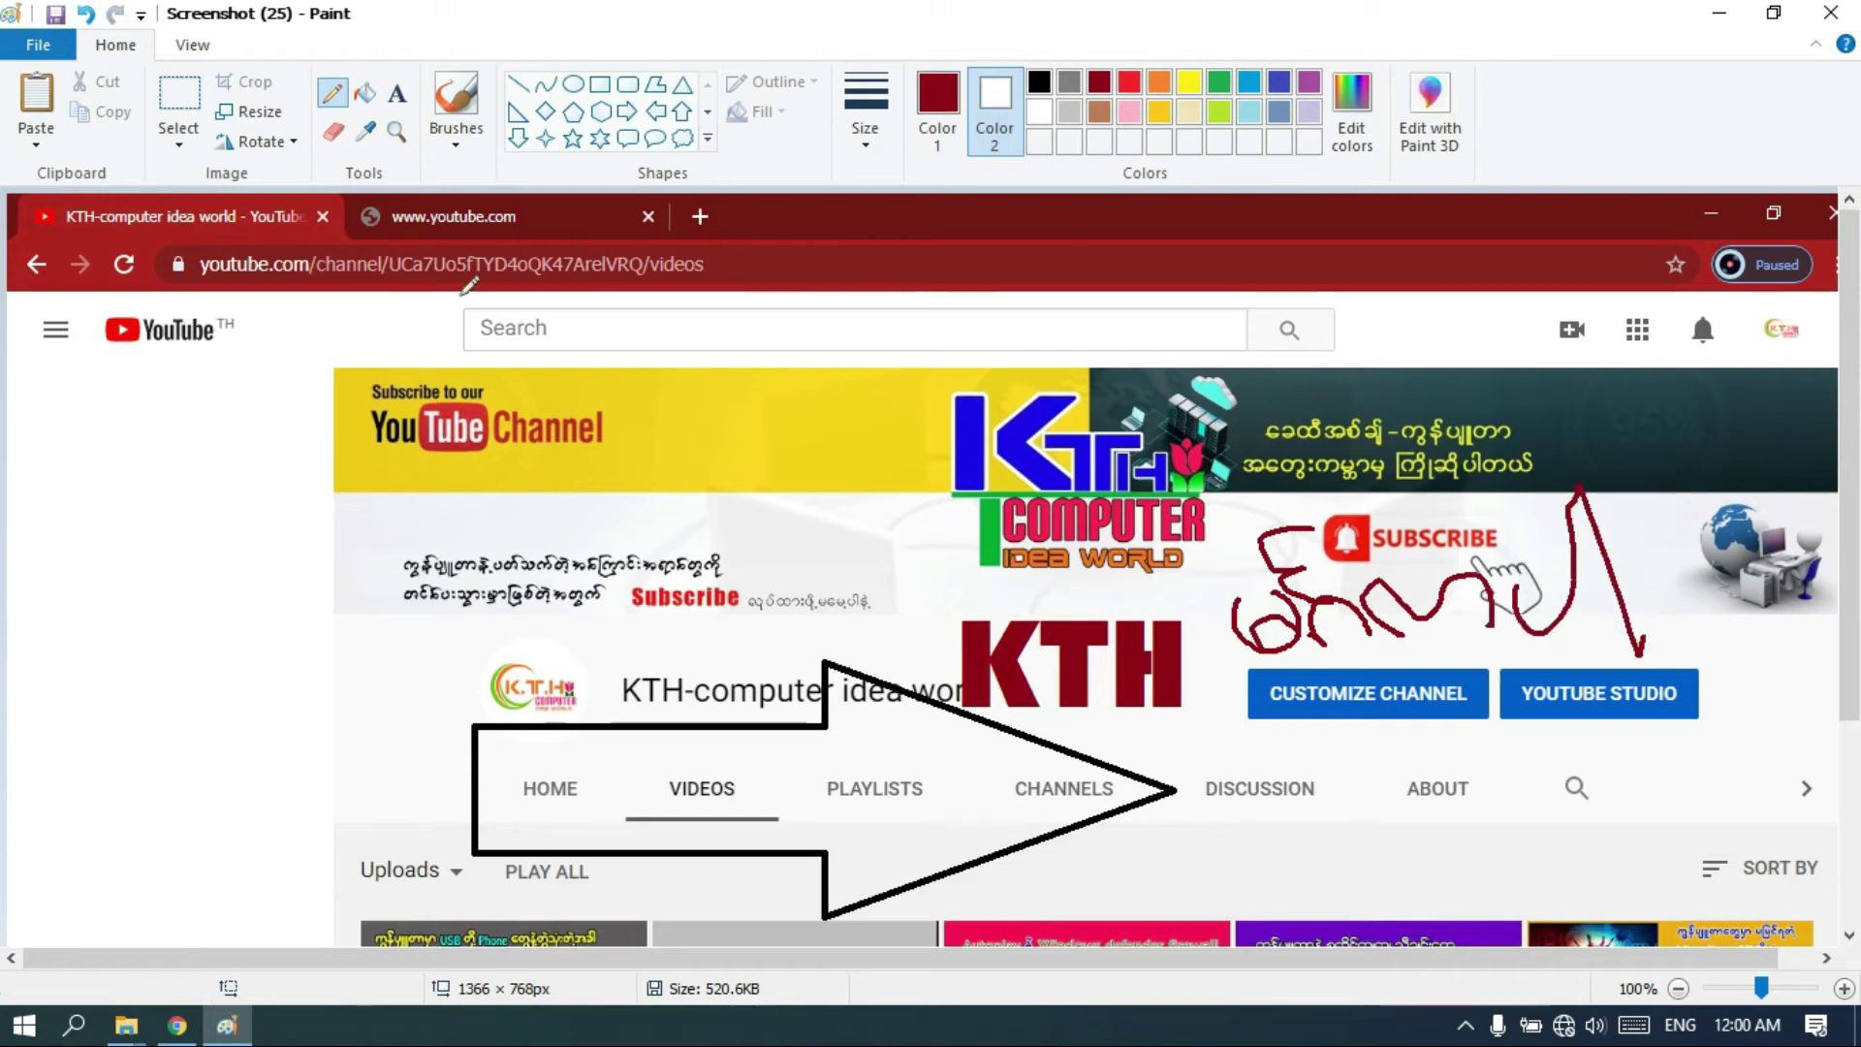
left_click(601, 110)
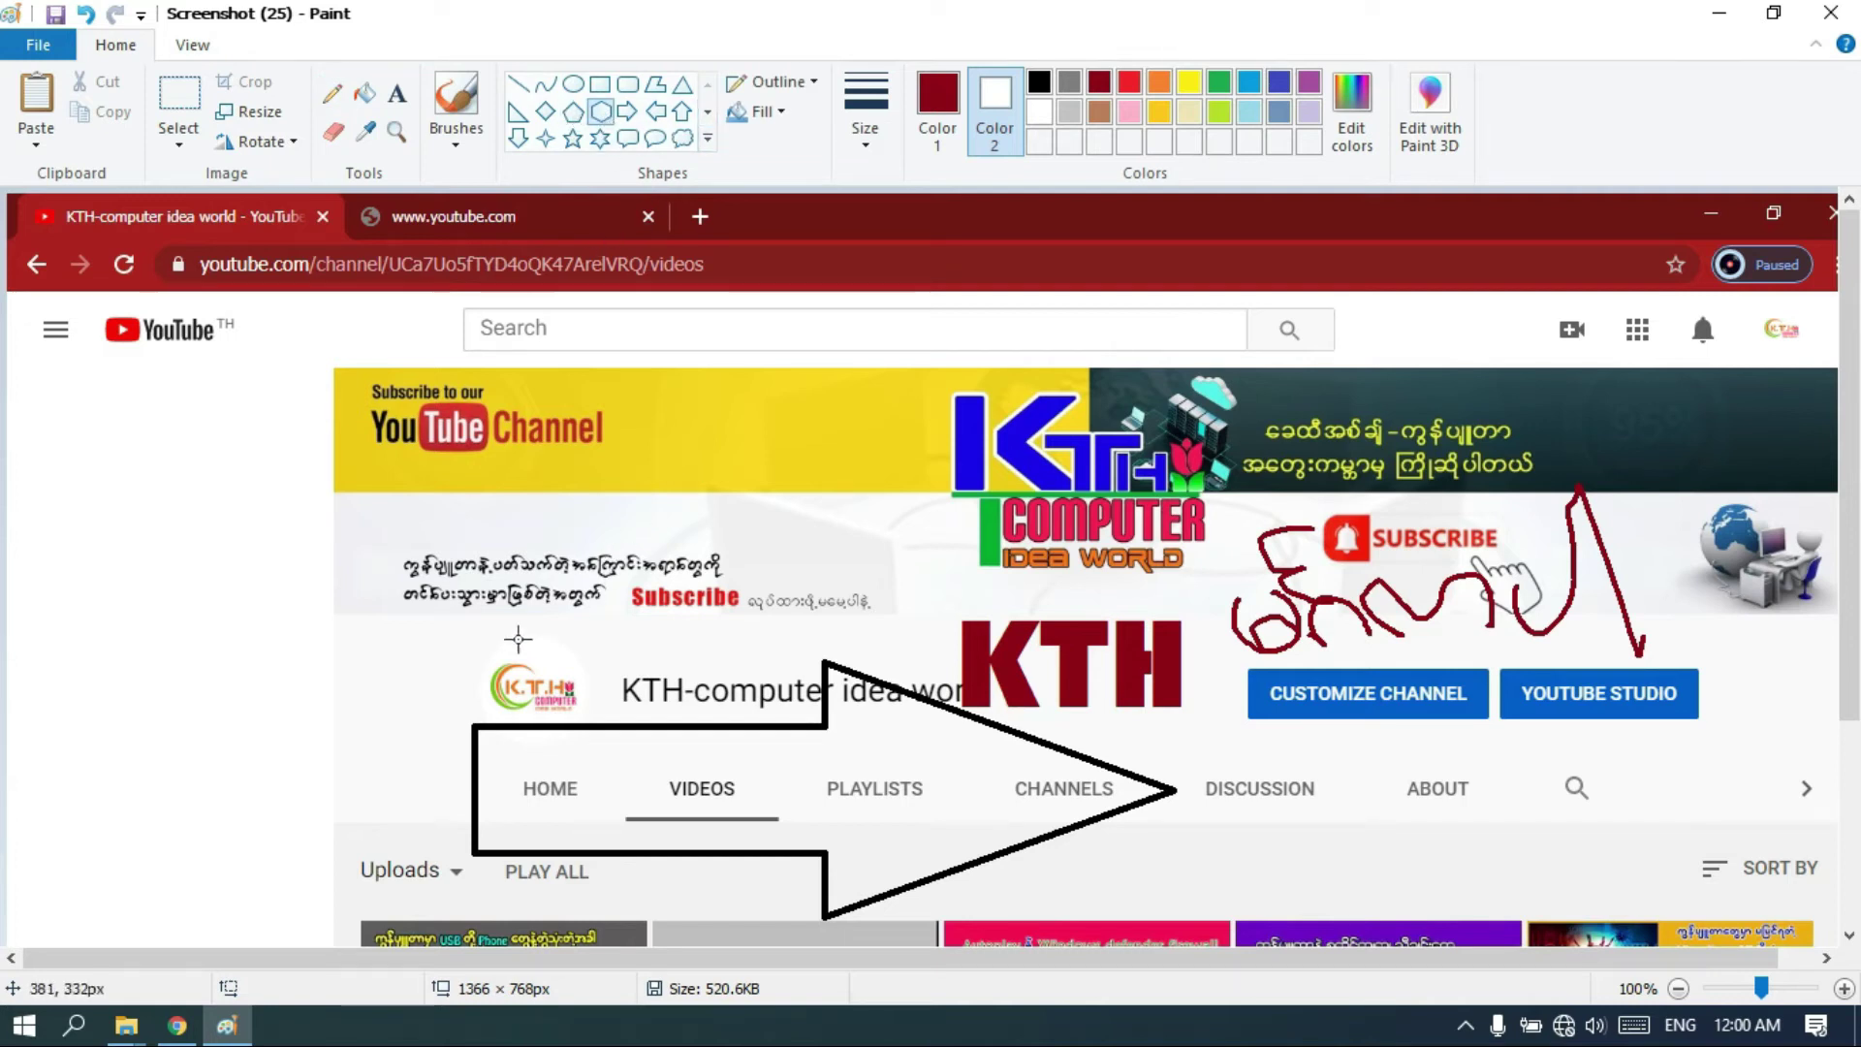
left_click_drag(480, 614, 603, 755)
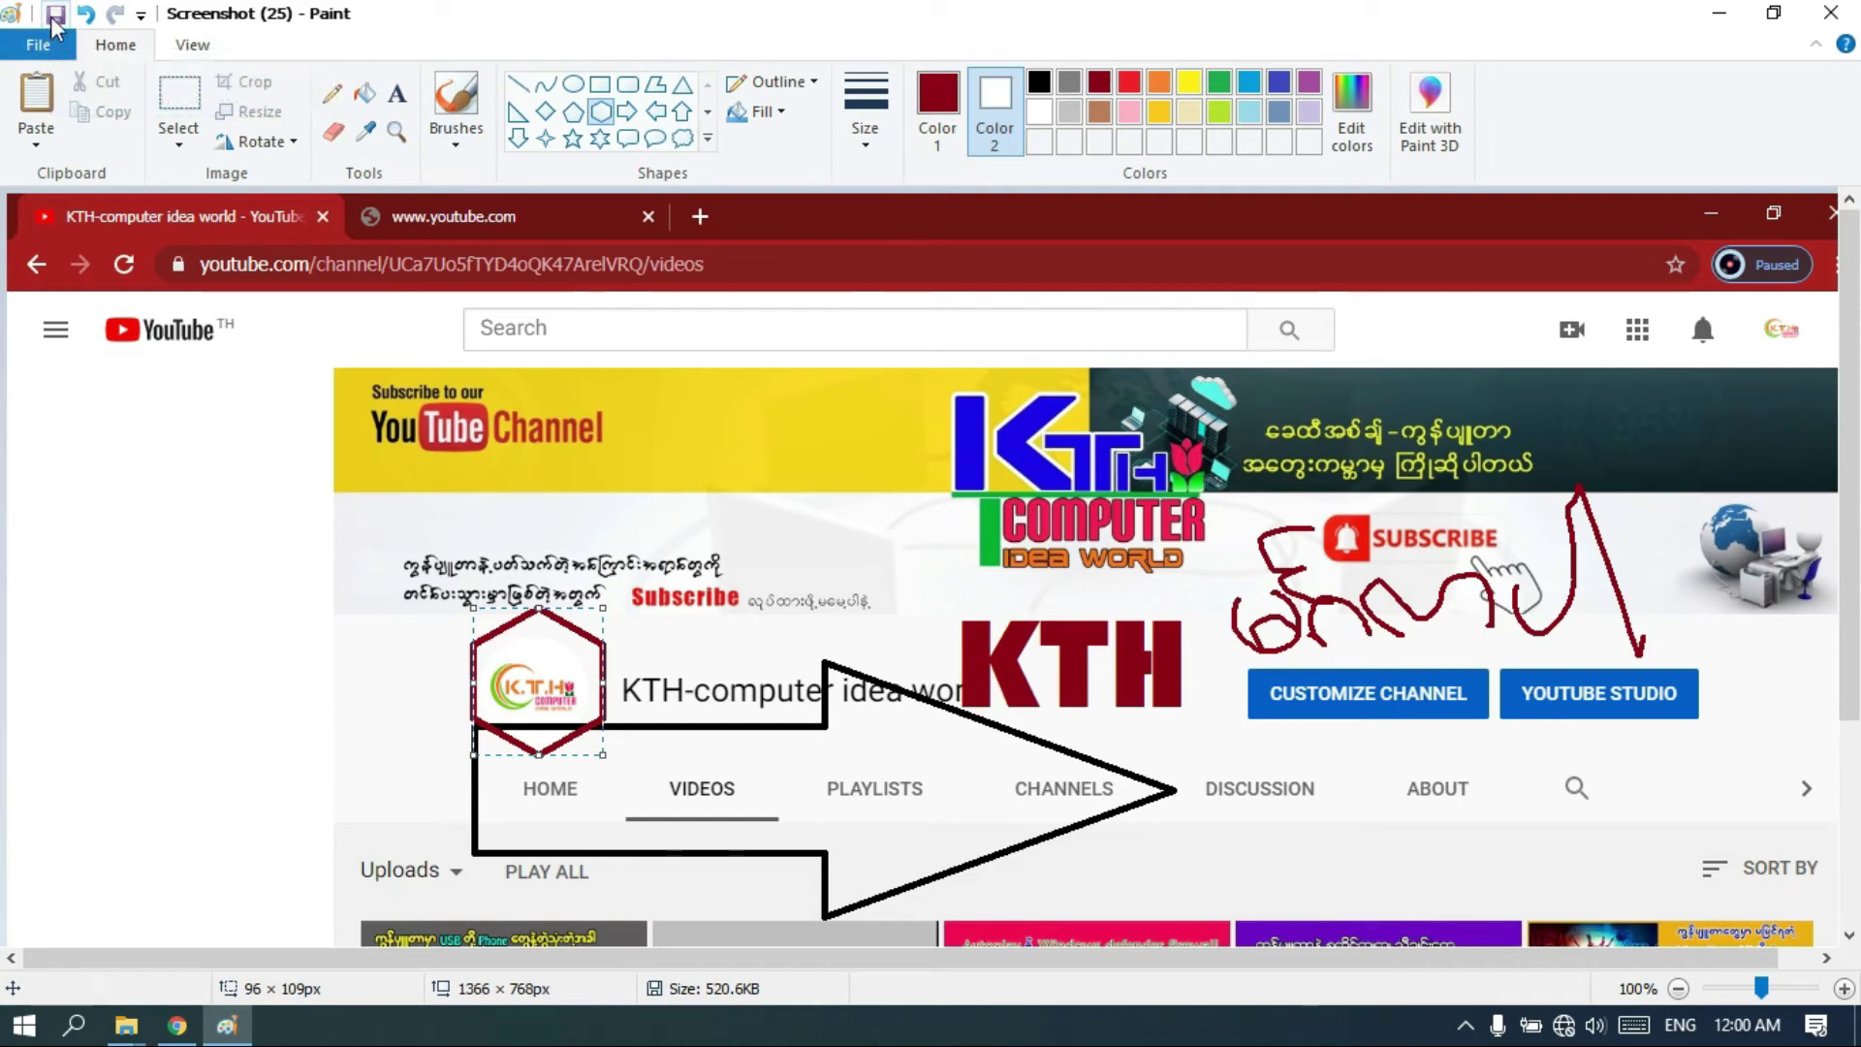
Step: Review the Save as picture formats and the Save As dialog for the annotated screenshot, and cancel without saving
left_click(43, 44)
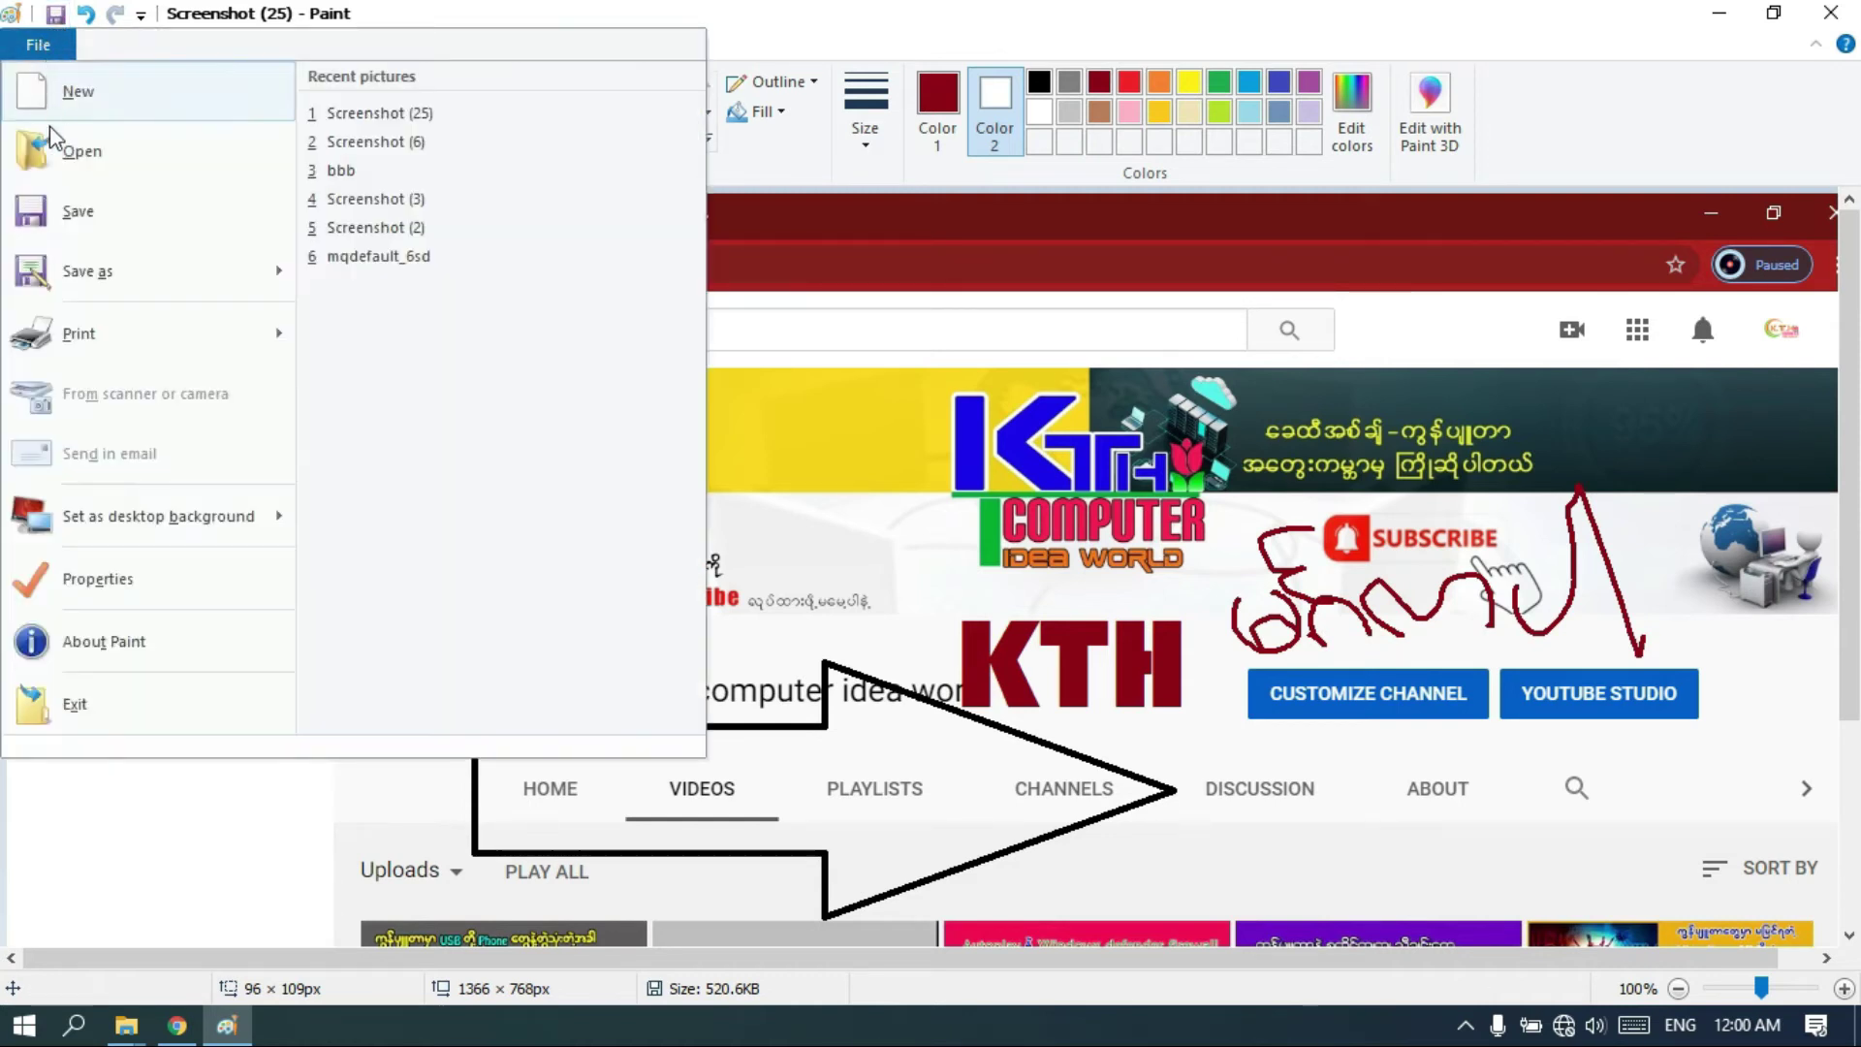
mouse_move(97, 279)
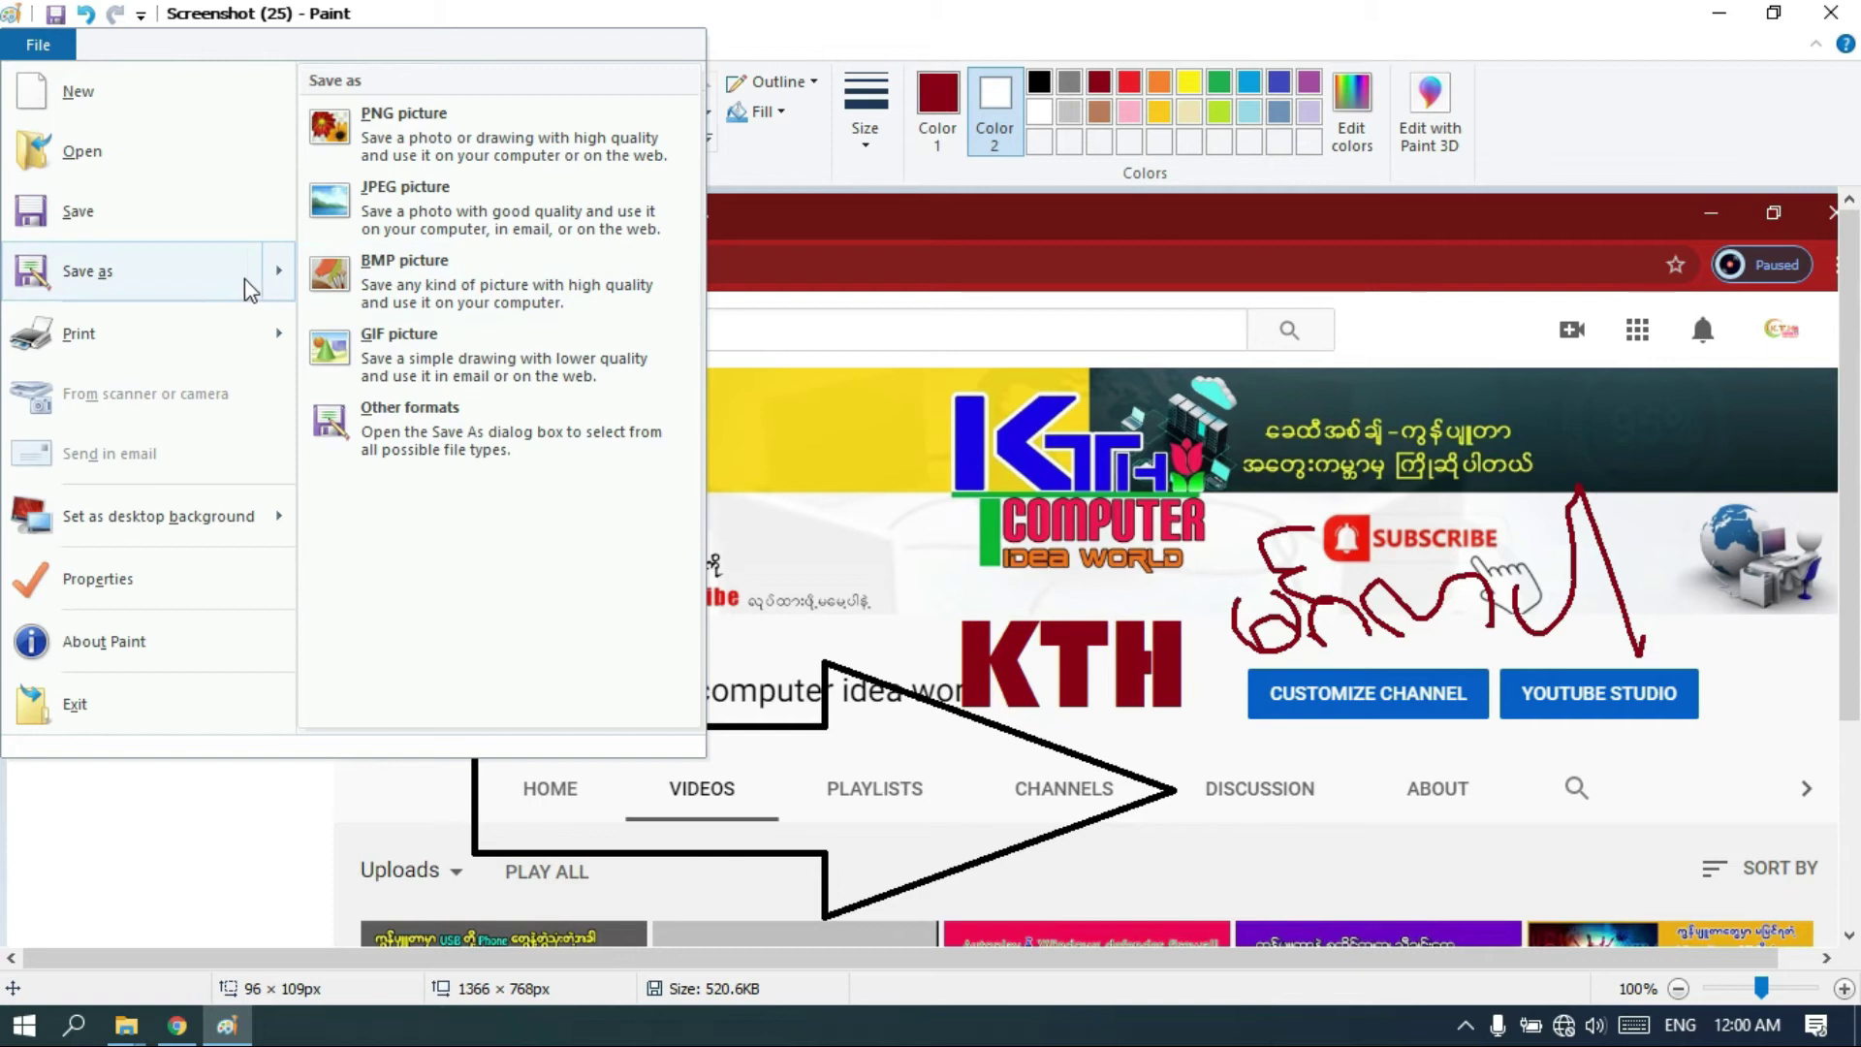
left_click(229, 282)
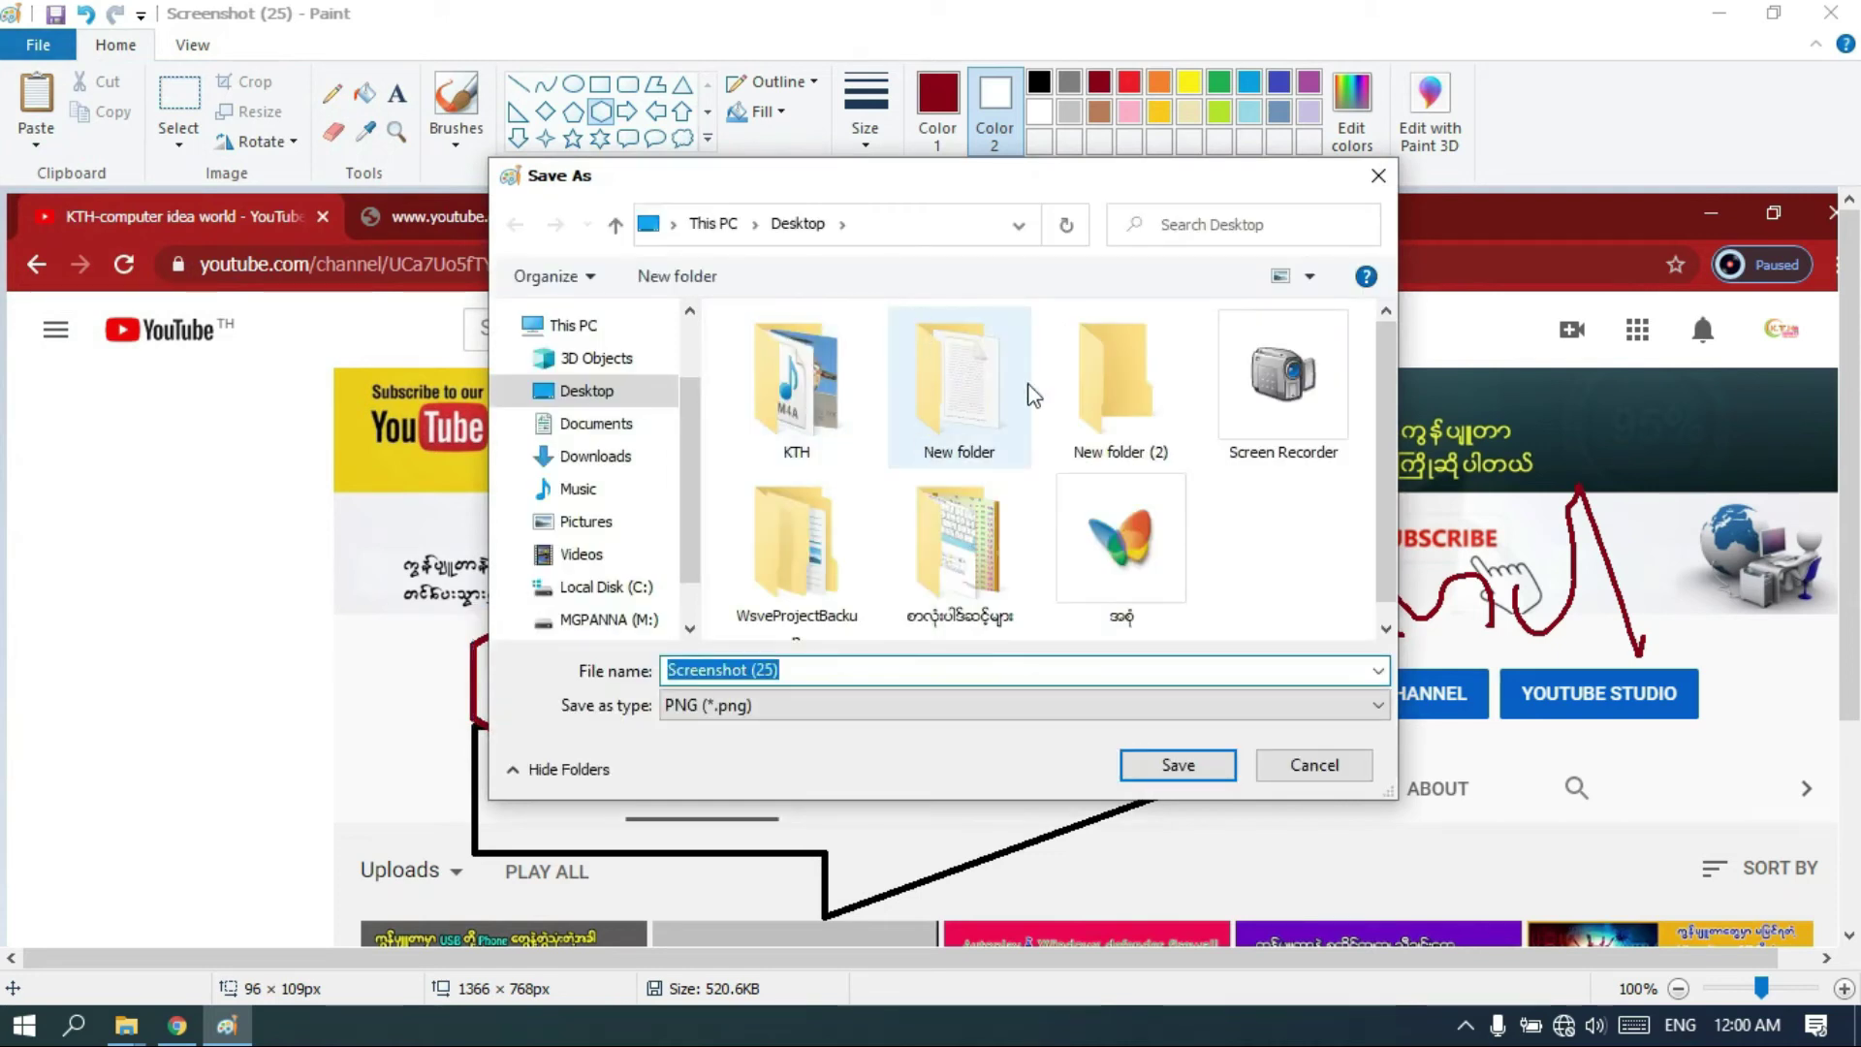
left_click(1379, 177)
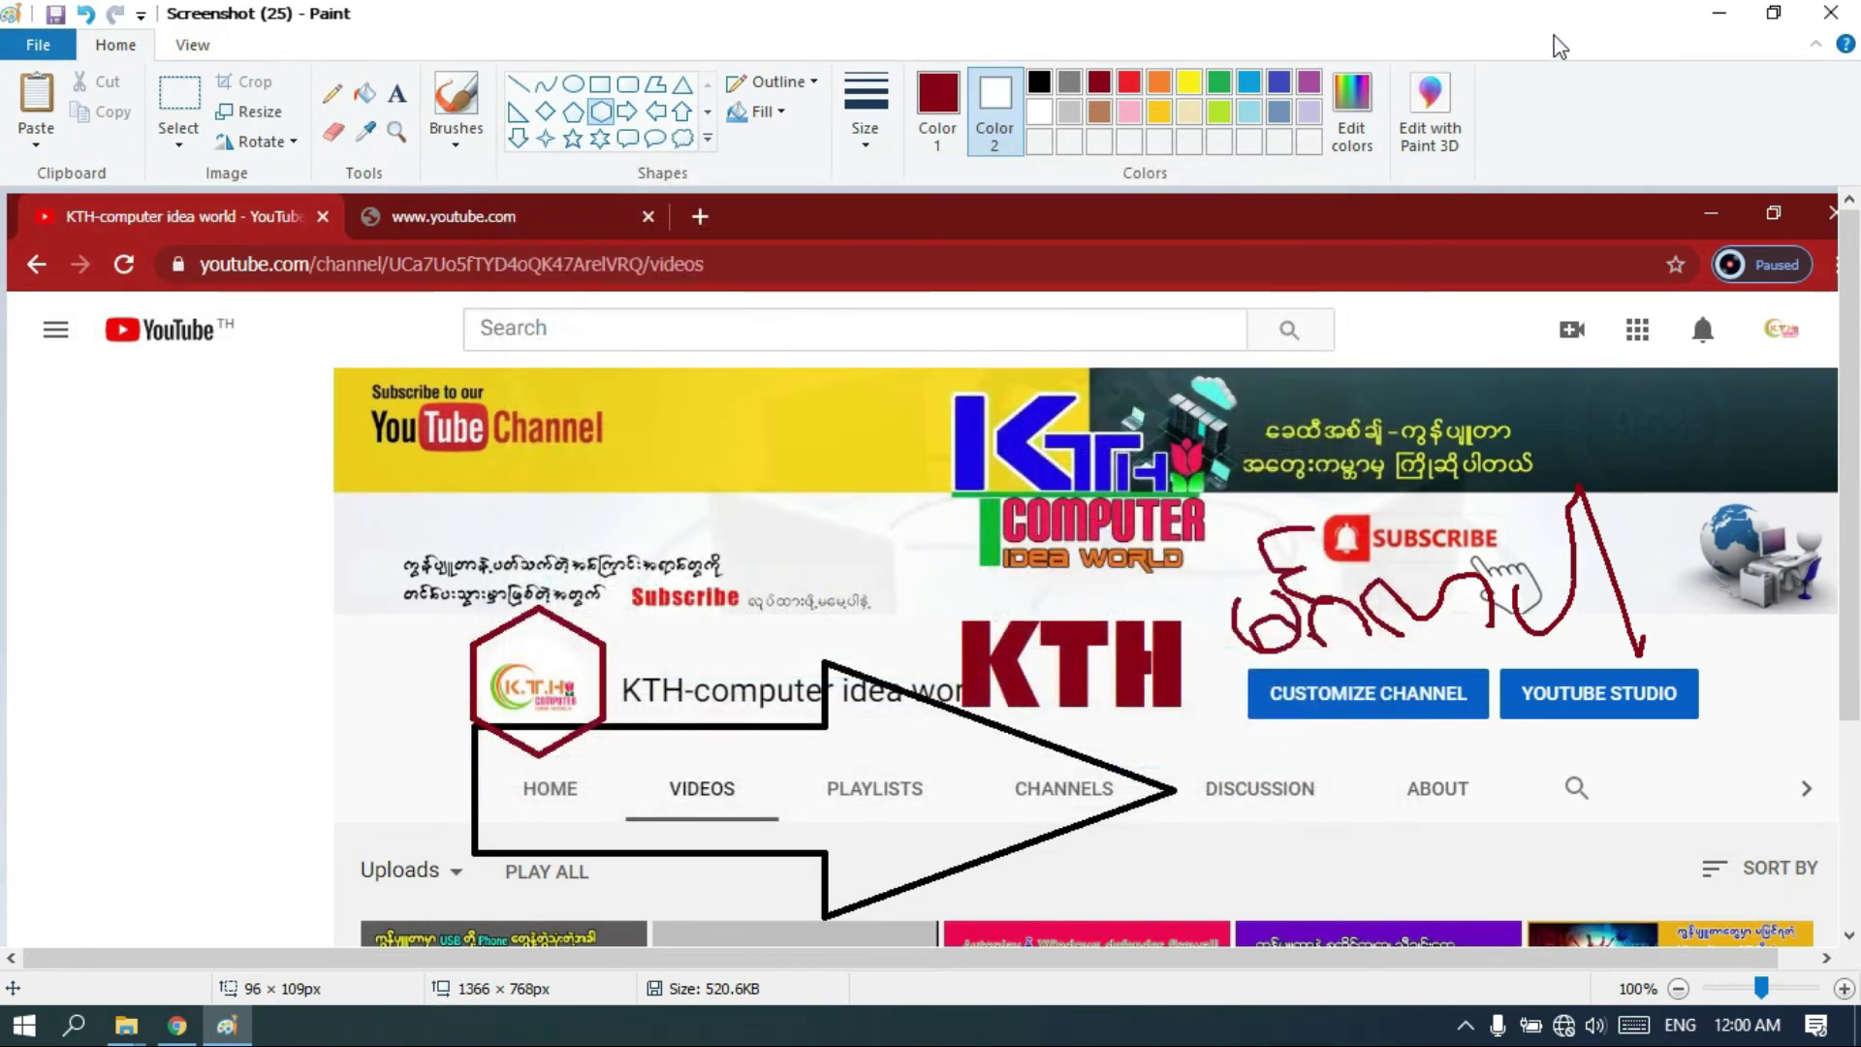
Step: Close Paint without saving the changes to Screenshot (25) and minimize the Screenshots folder to reach the desktop
left_click(1831, 13)
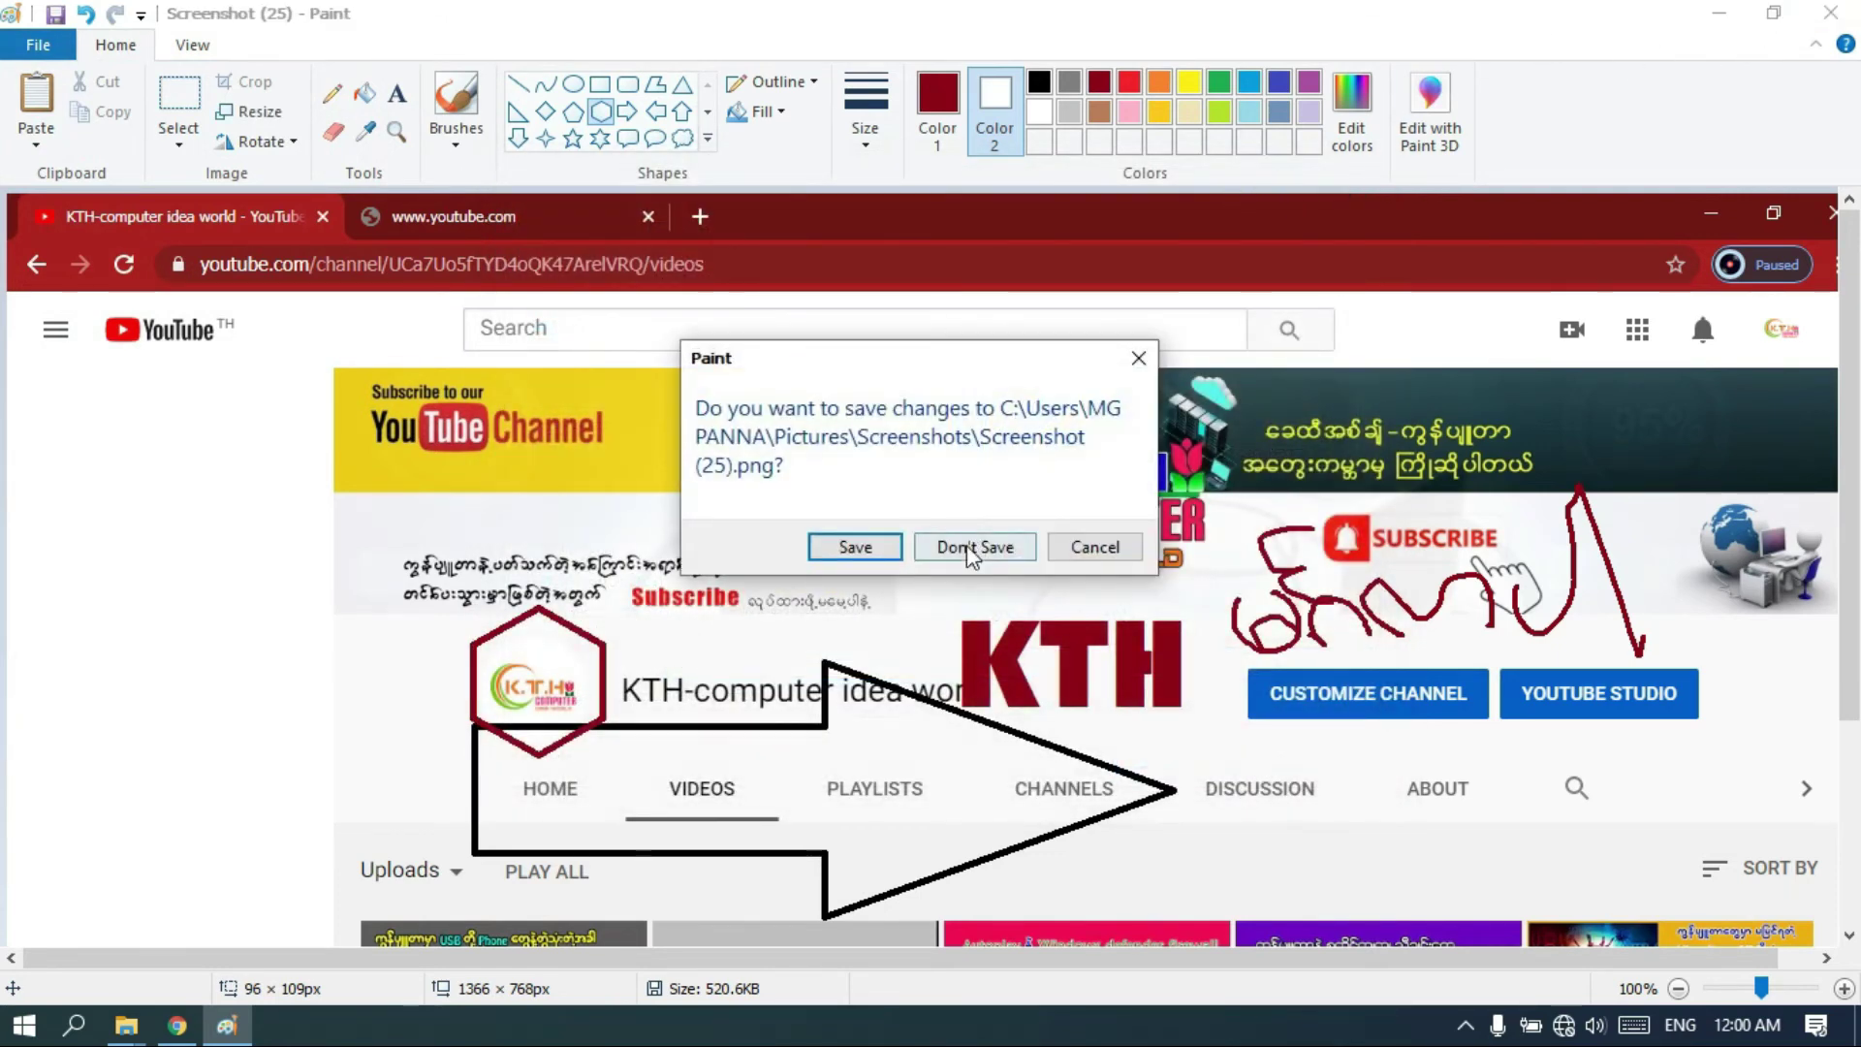
left_click(977, 544)
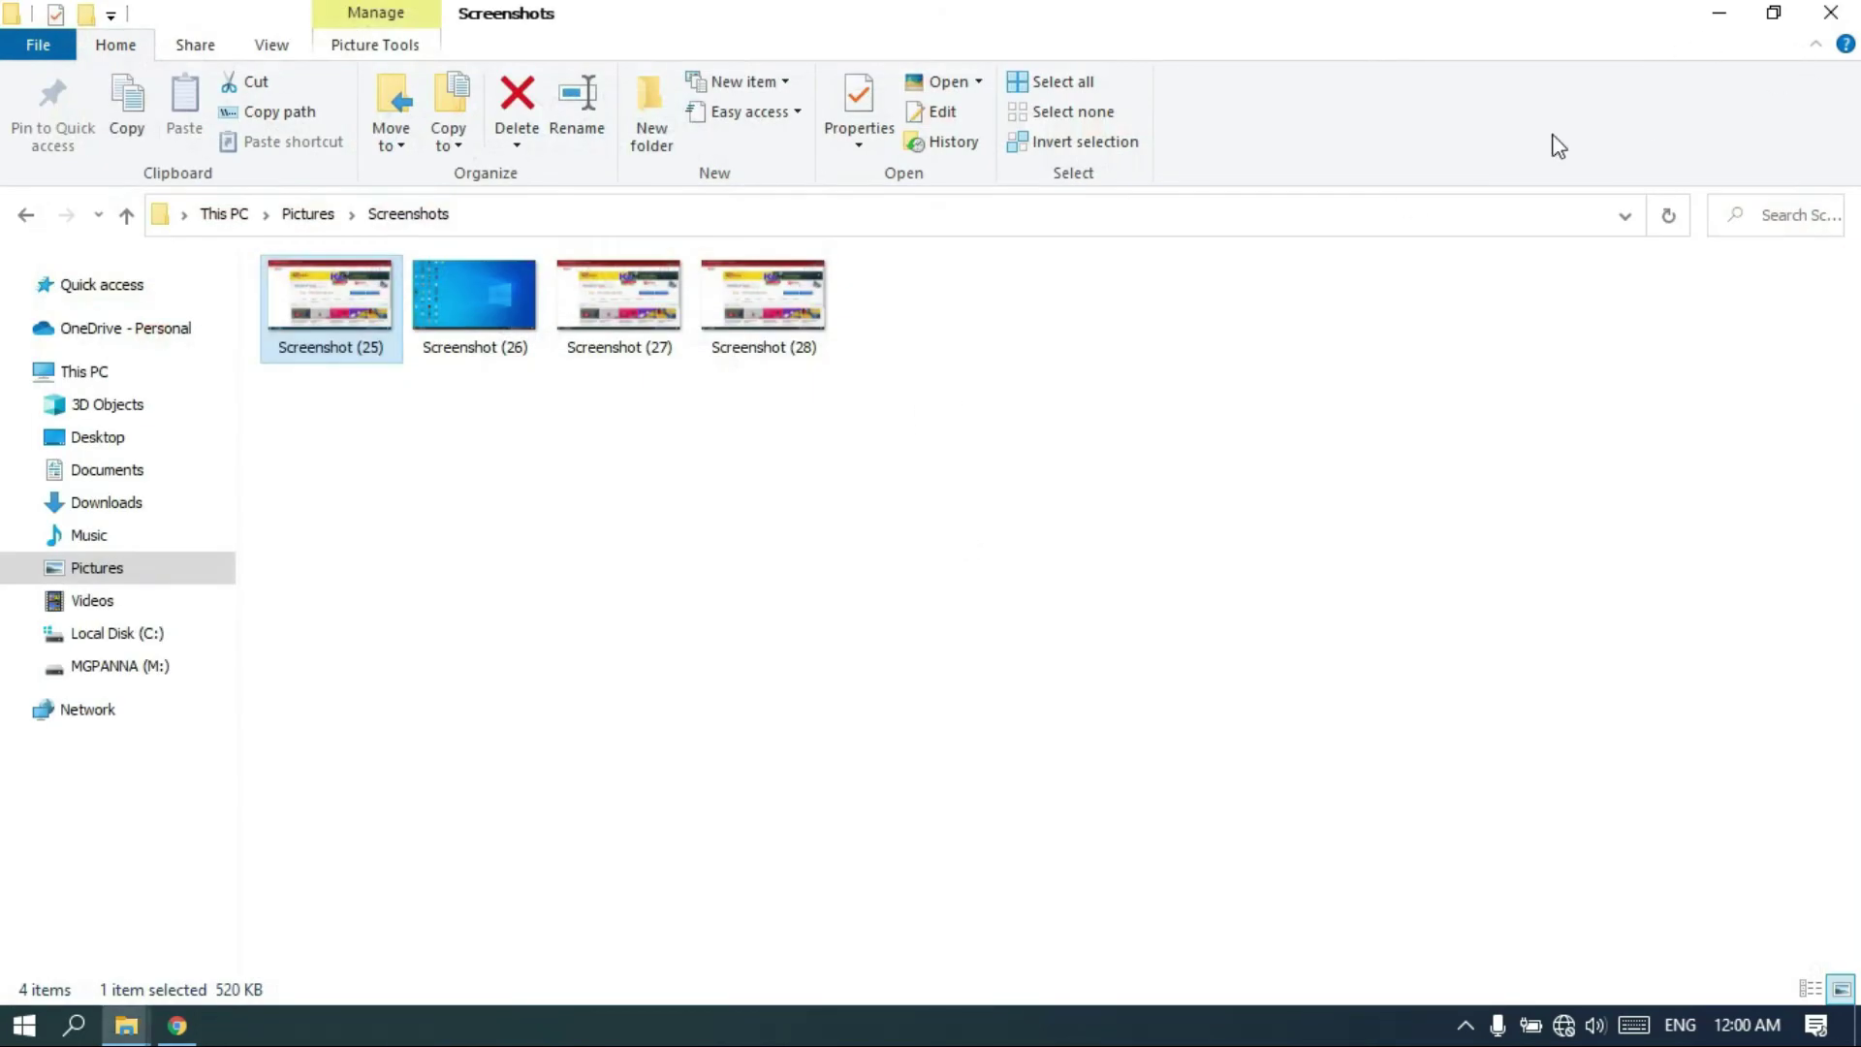
left_click(1719, 13)
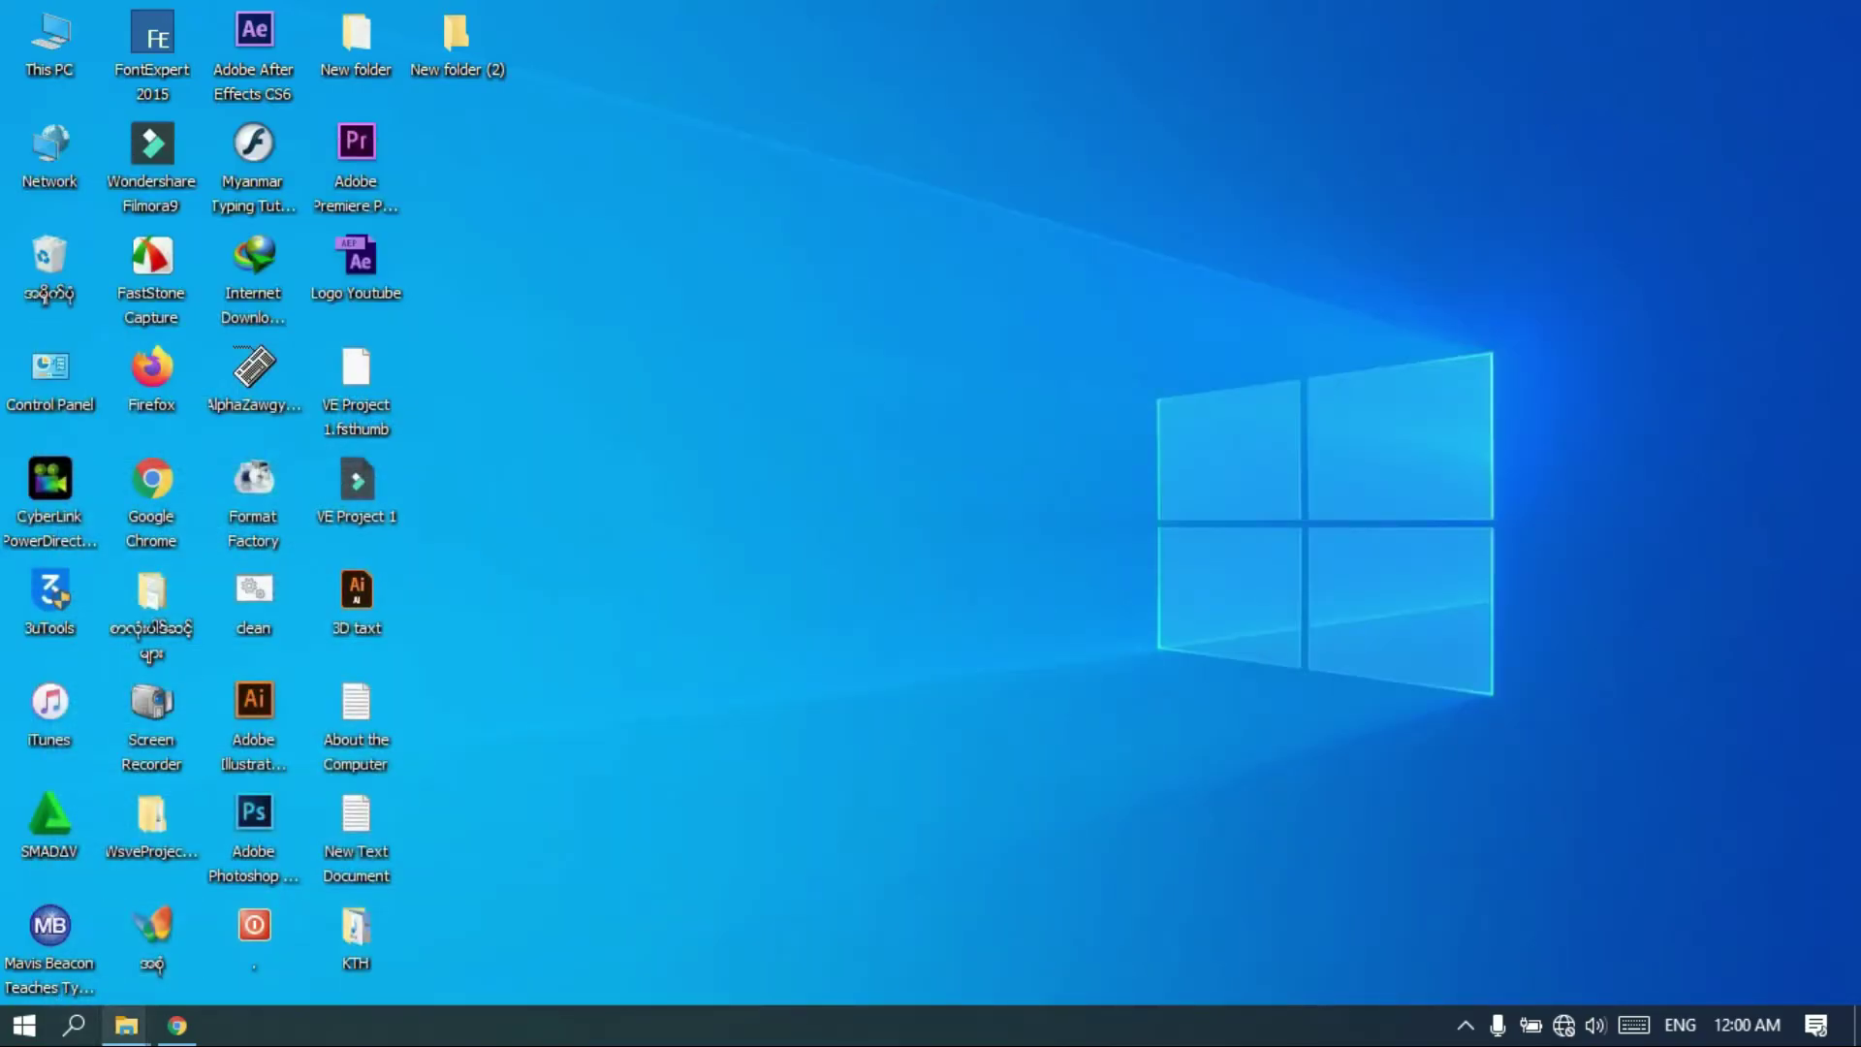
Step: Search Windows for "sni" and open the Snipping Tool
left_click(74, 1035)
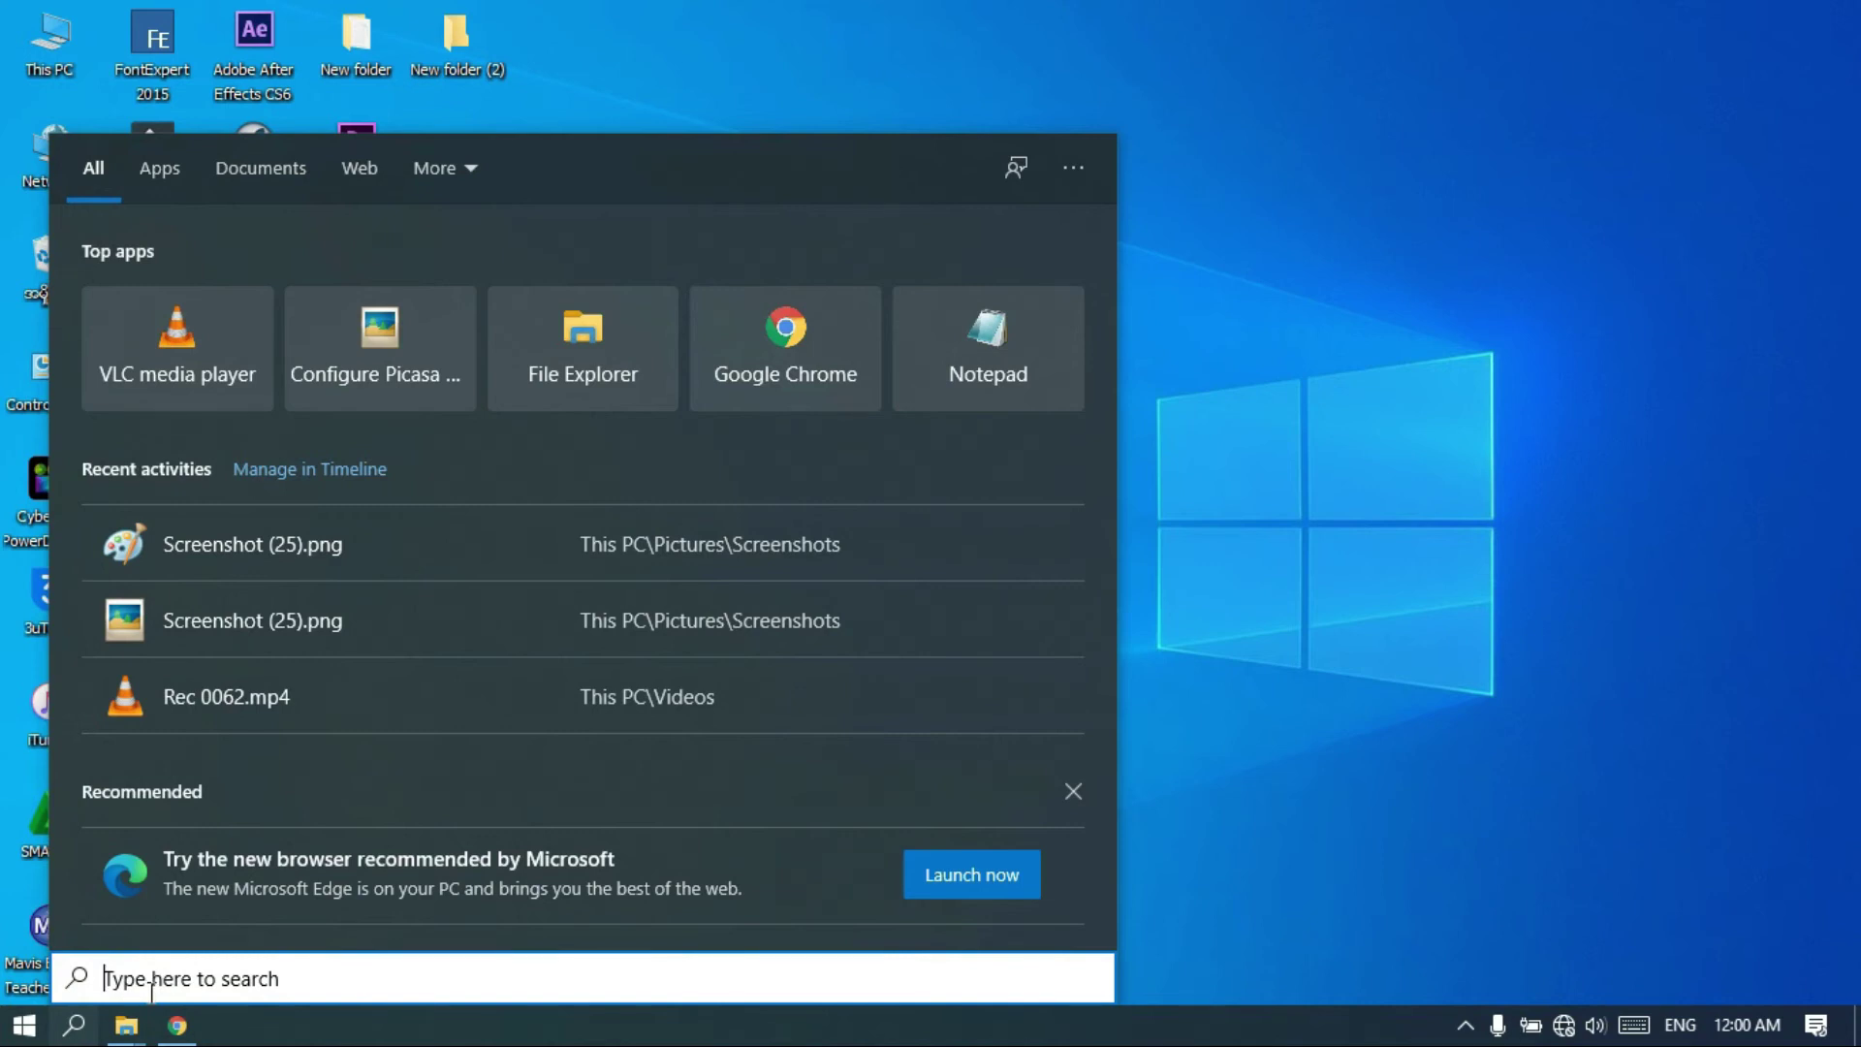
type("s")
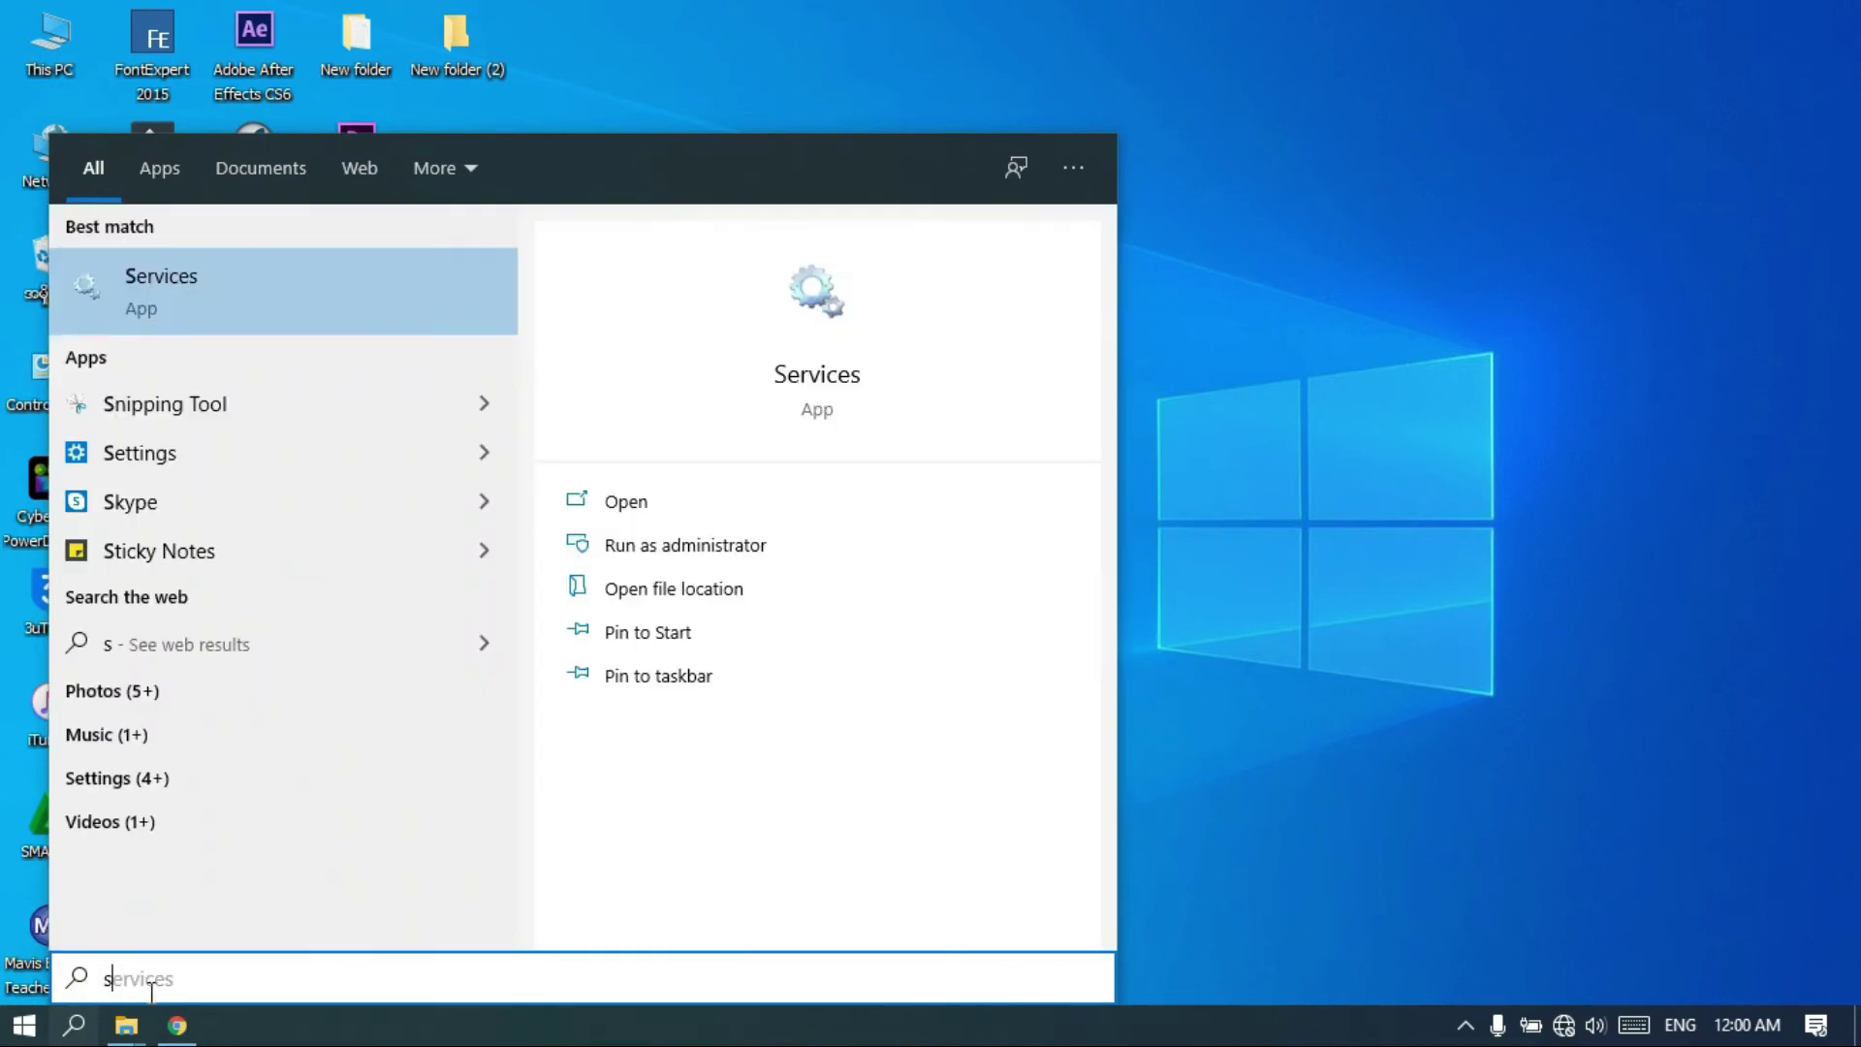
type("ni;")
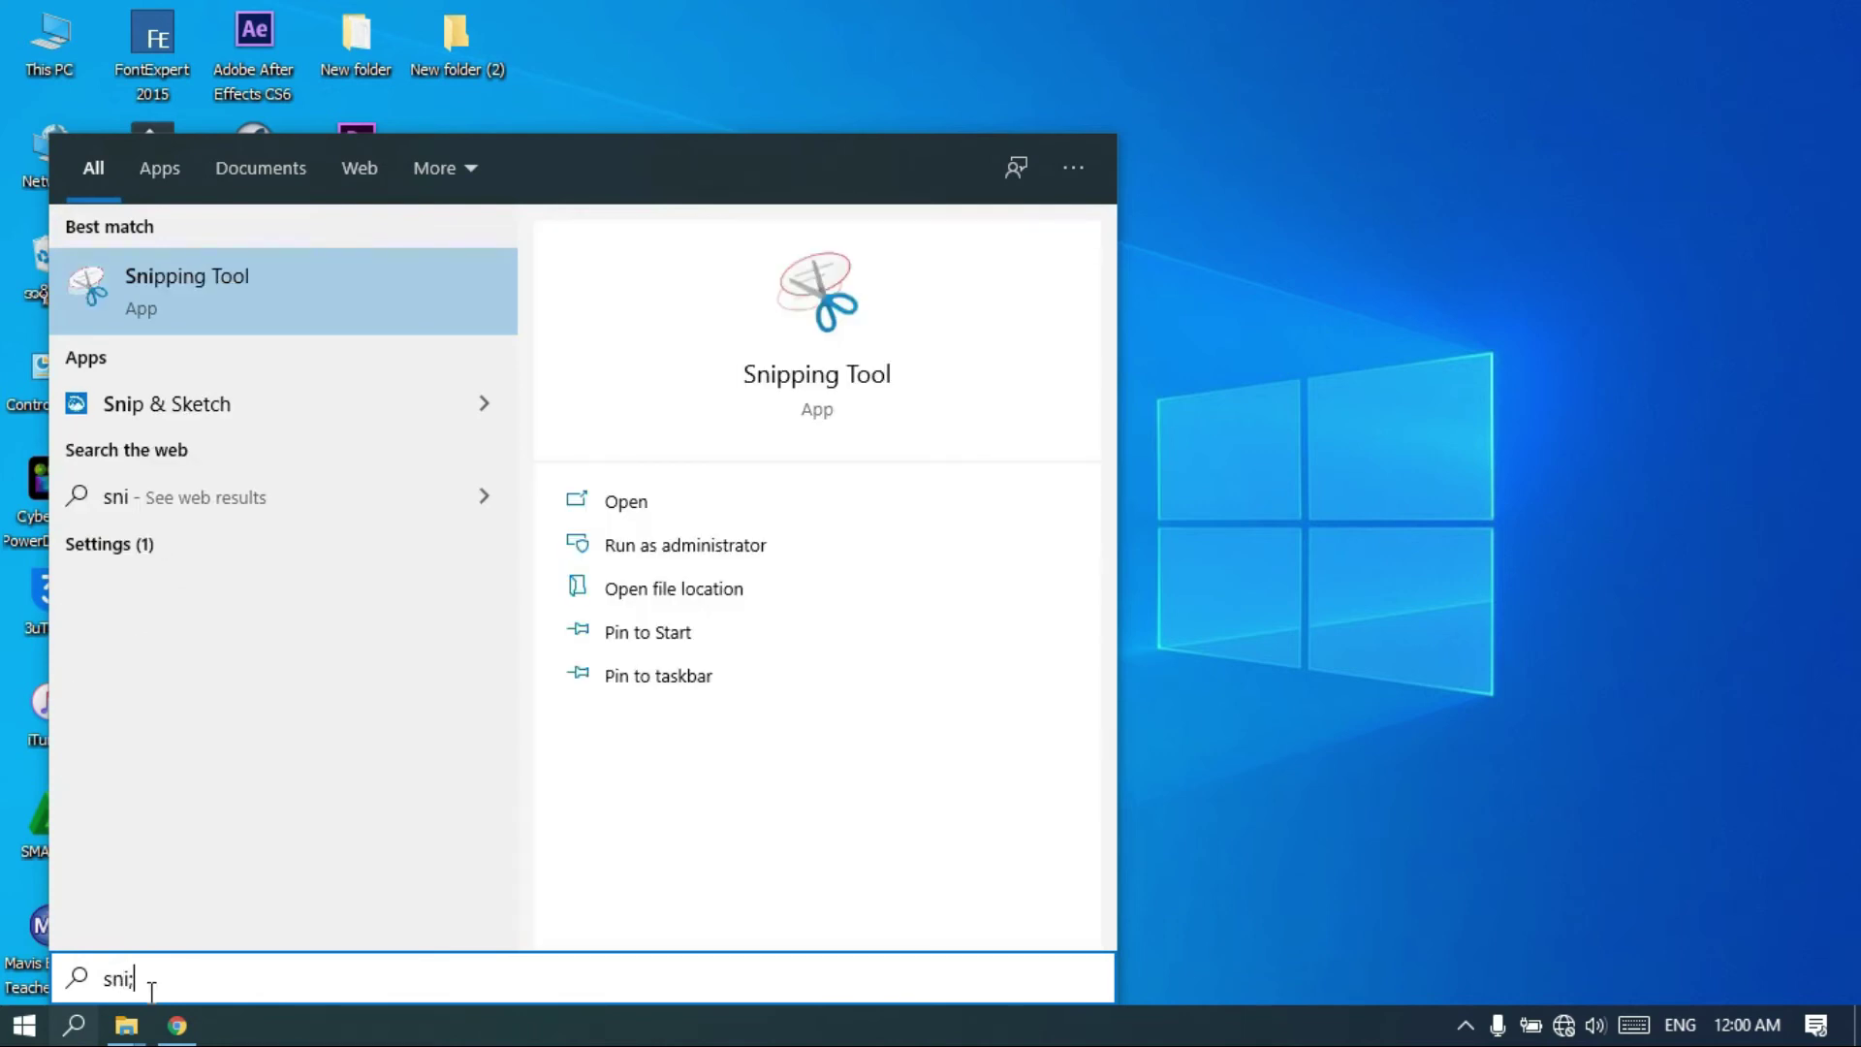
key("BackSpace")
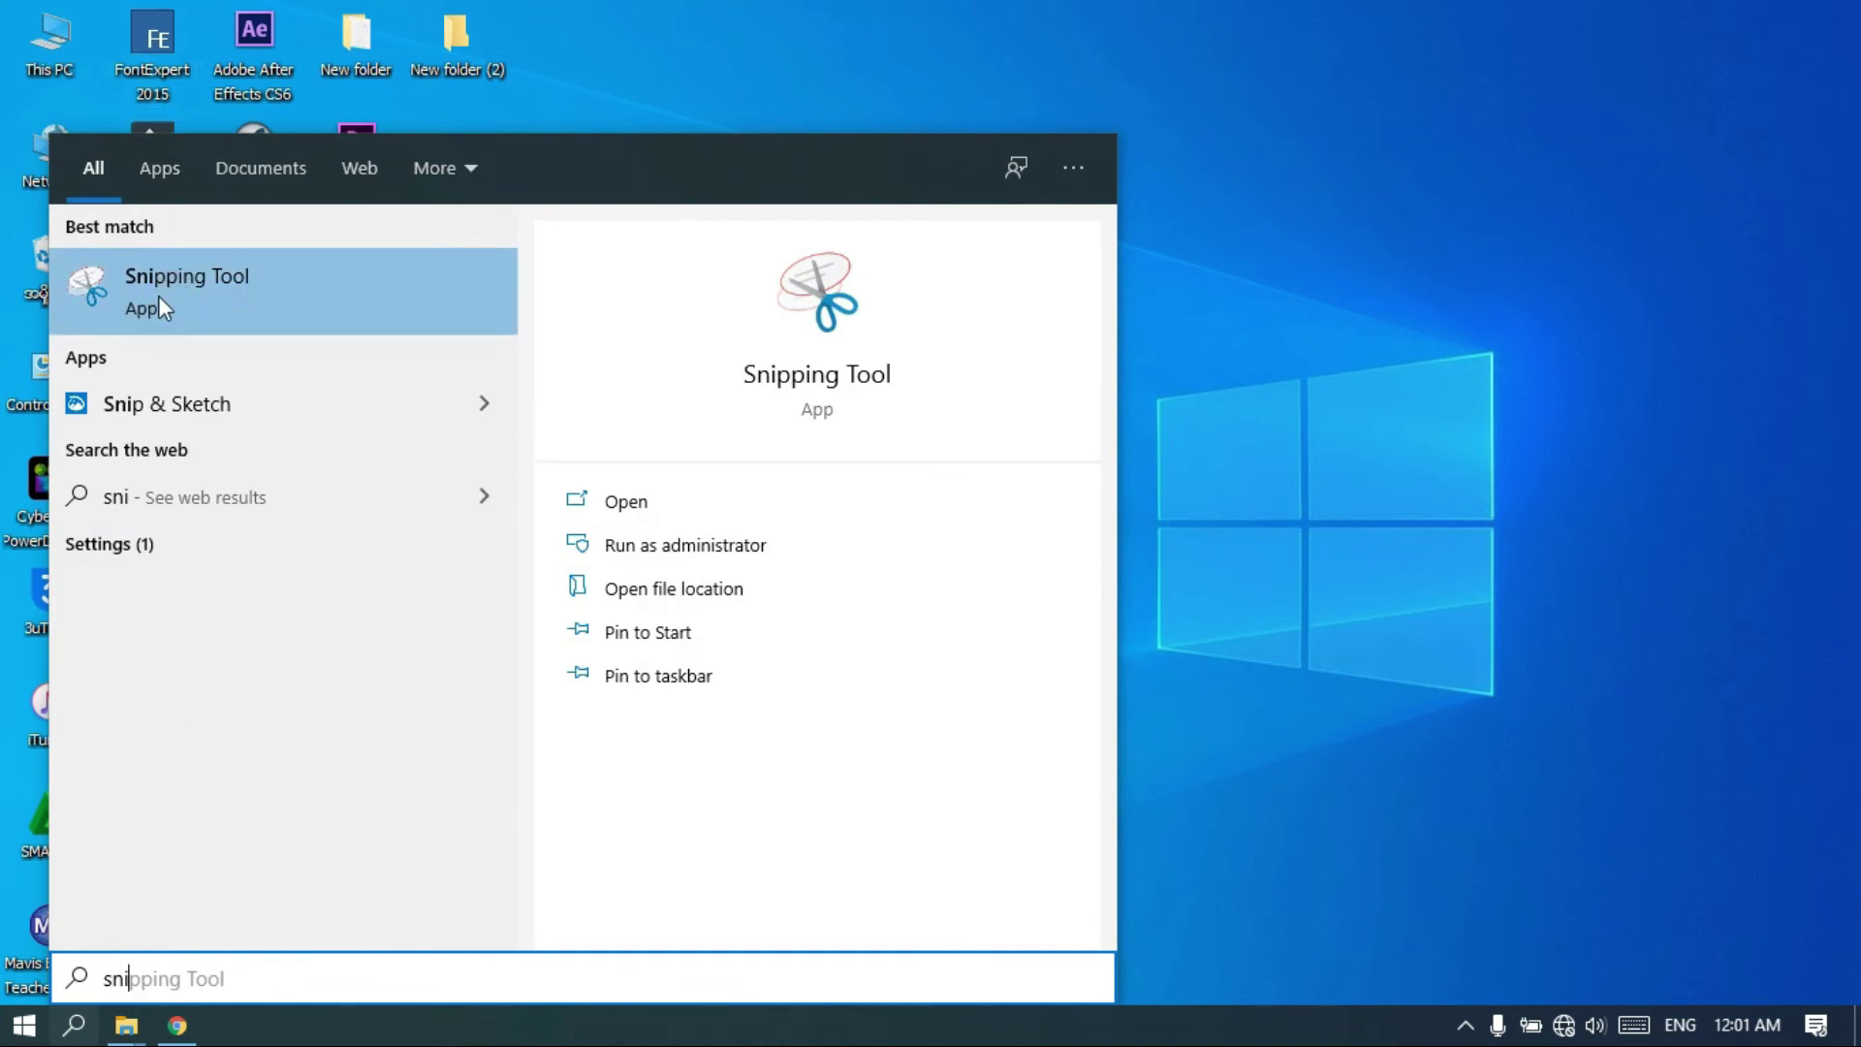
left_click(211, 282)
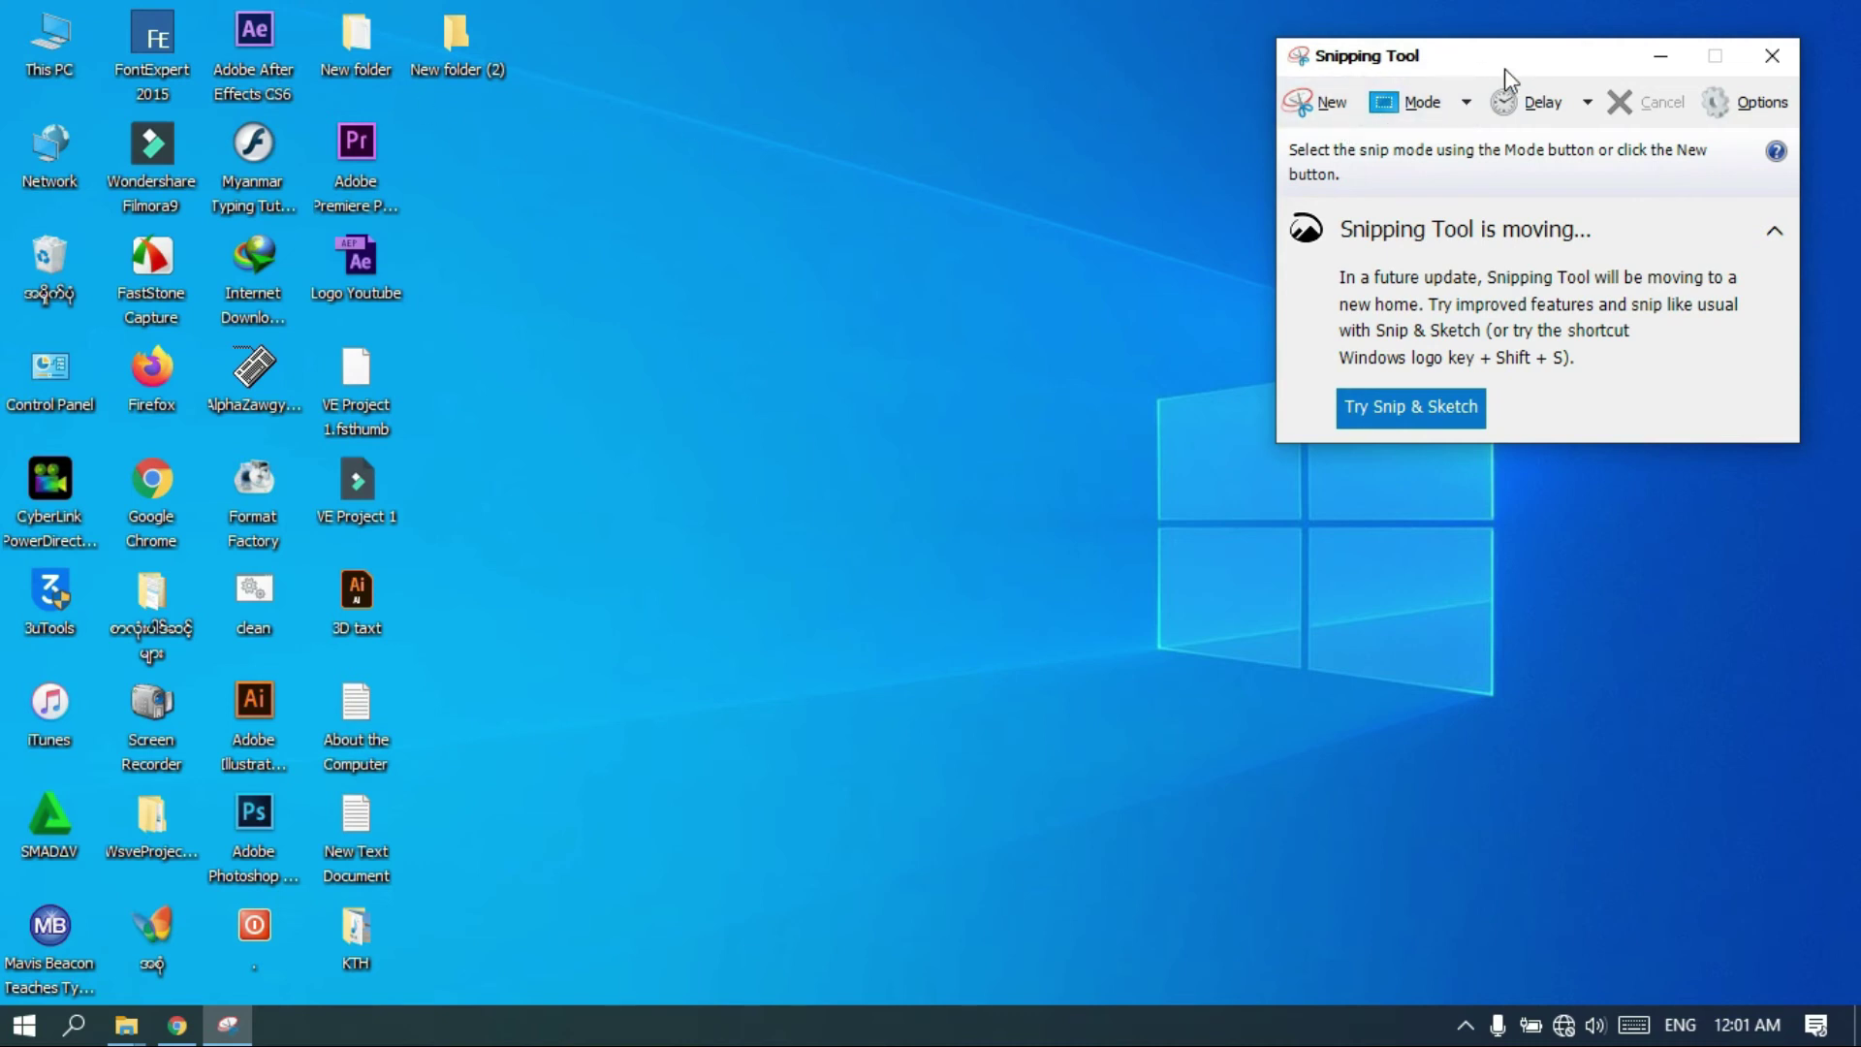
Step: Capture a new snip of the desktop icons from Wondershare Filmora9 down to 3D taxt and shift the Snipping Tool window slightly right
left_click(1314, 112)
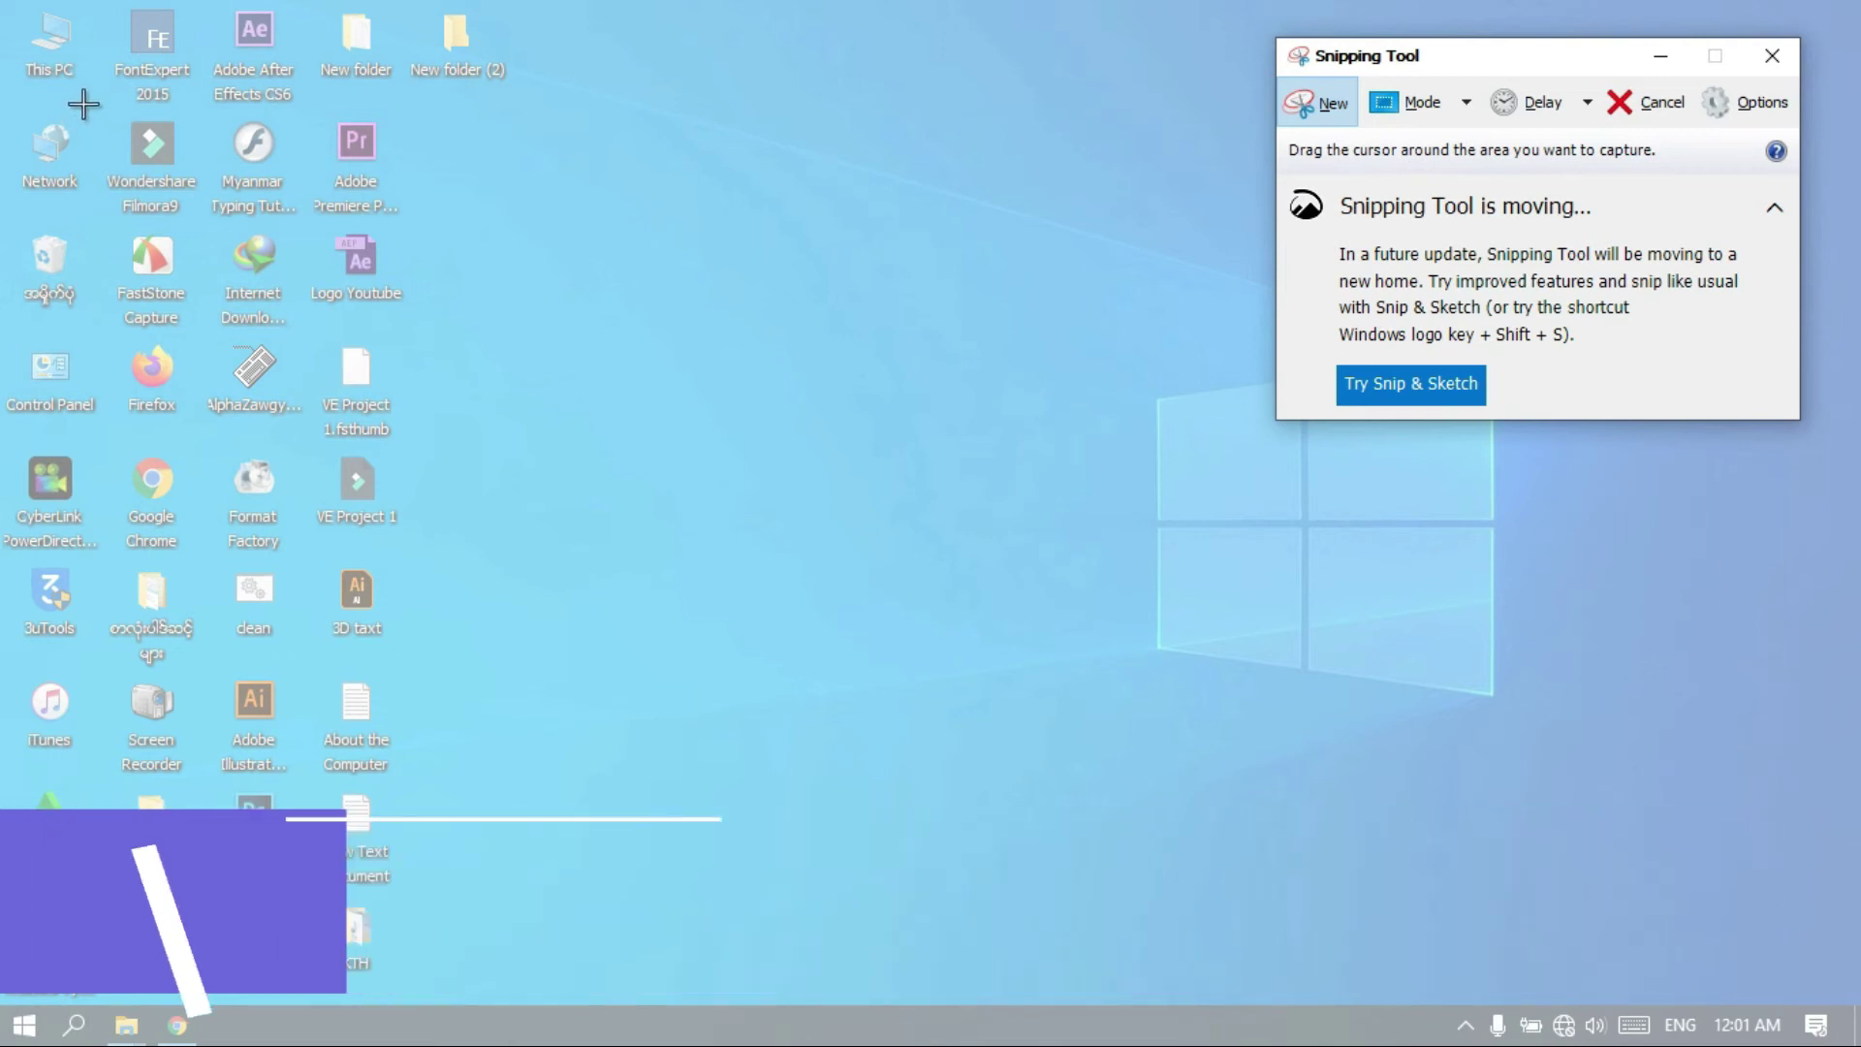
left_click_drag(84, 103, 425, 671)
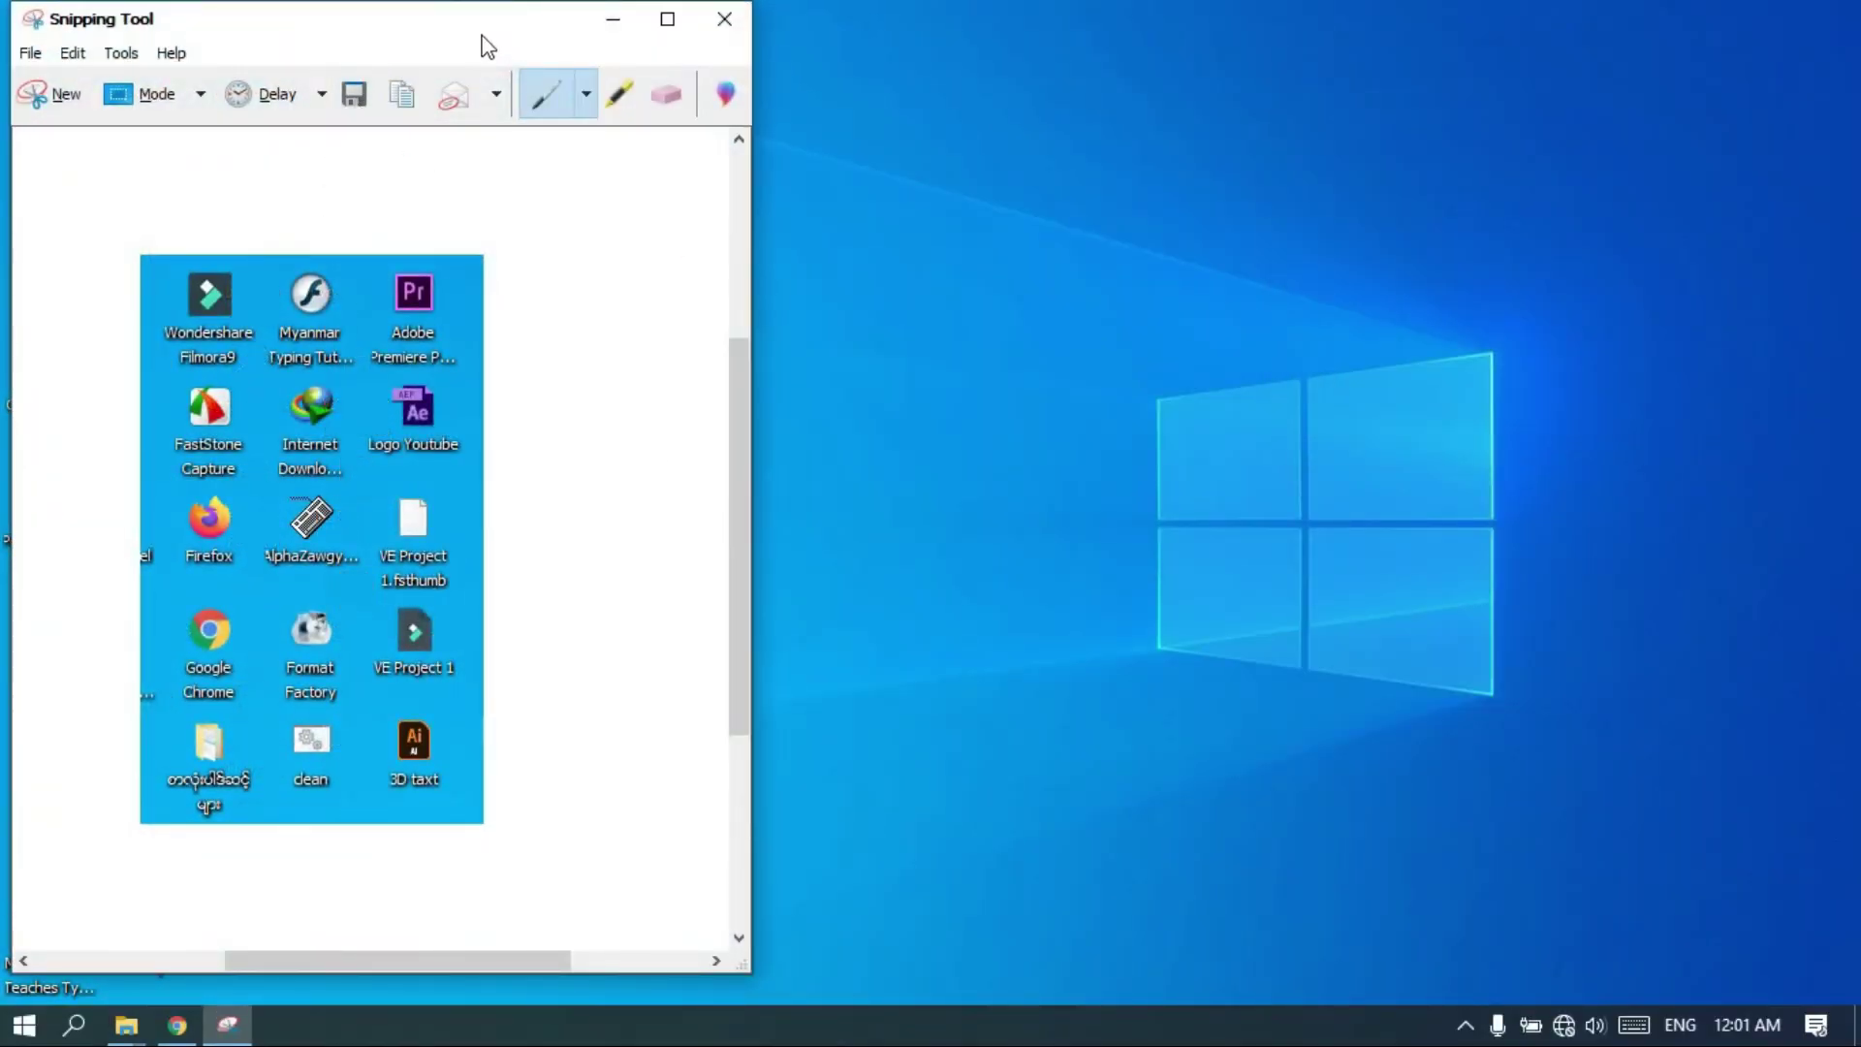
left_click_drag(507, 27, 634, 28)
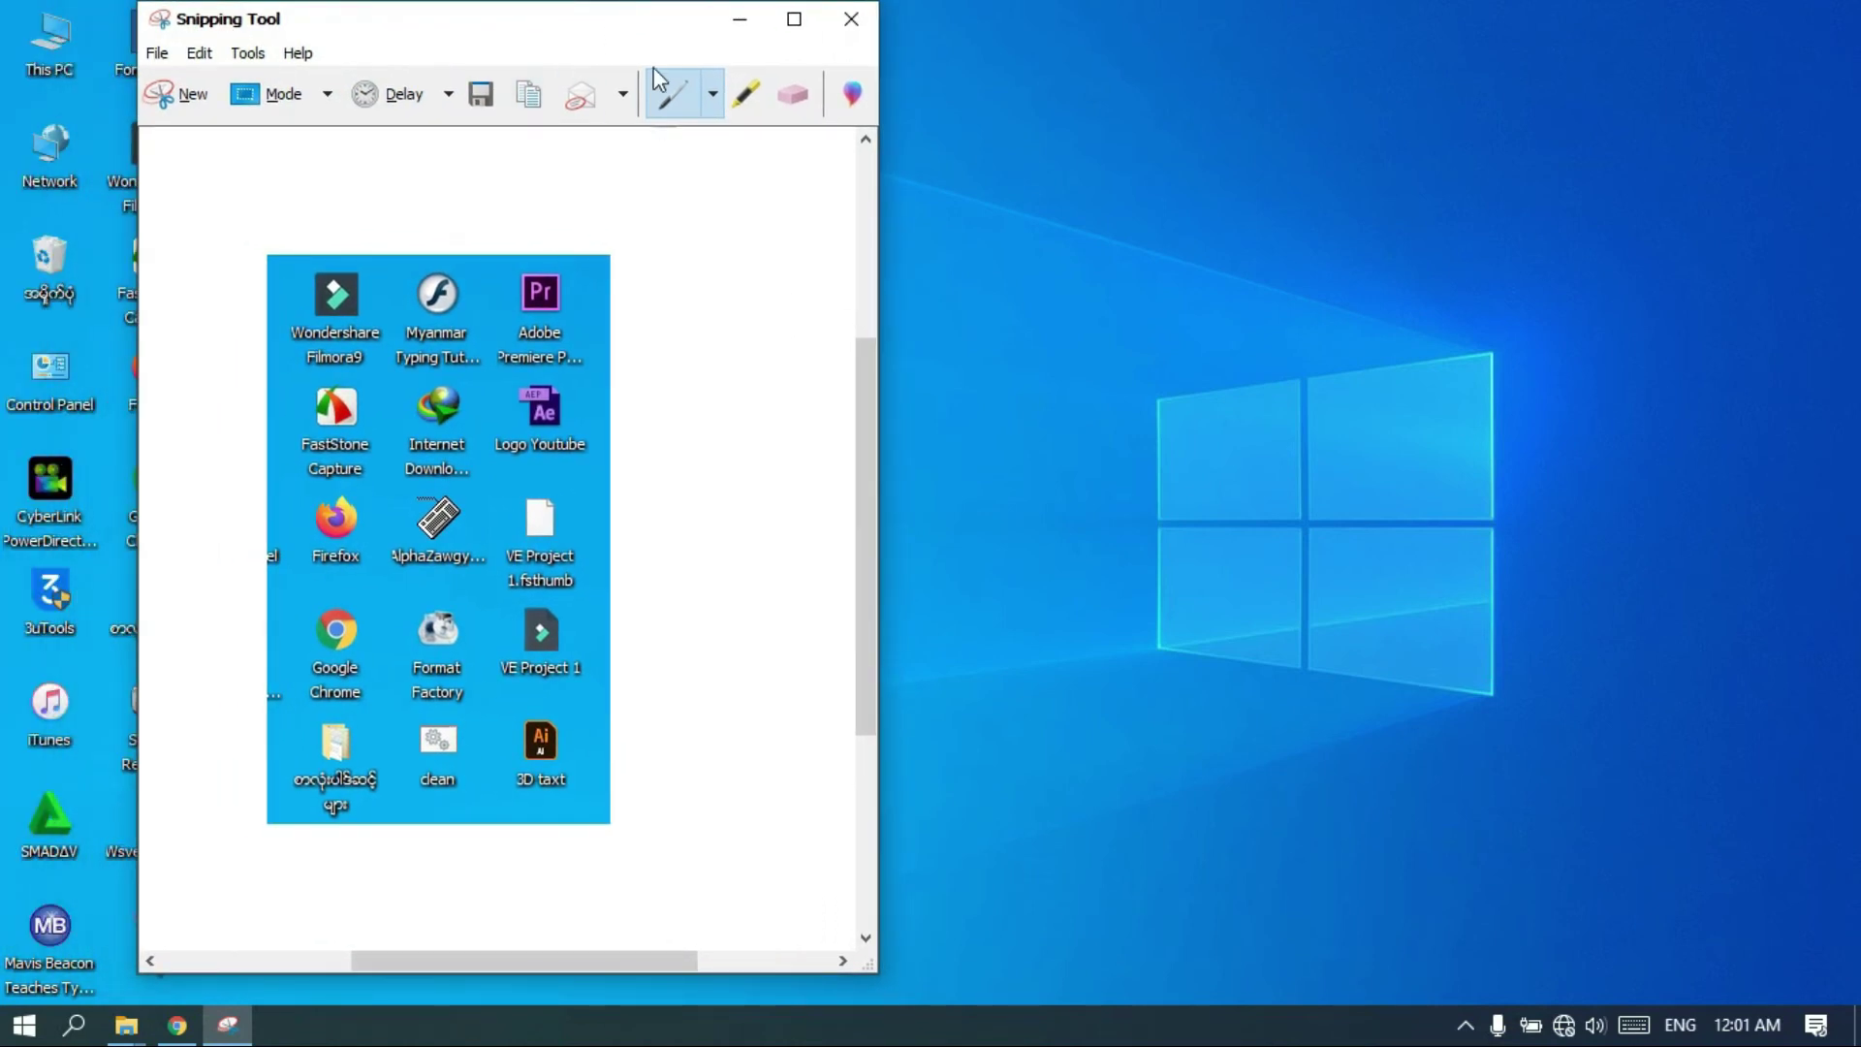
Step: With the Red Pen, draw a freehand loop around the Firefox icon row, a line above the snip and a curve along its left side
left_click(712, 97)
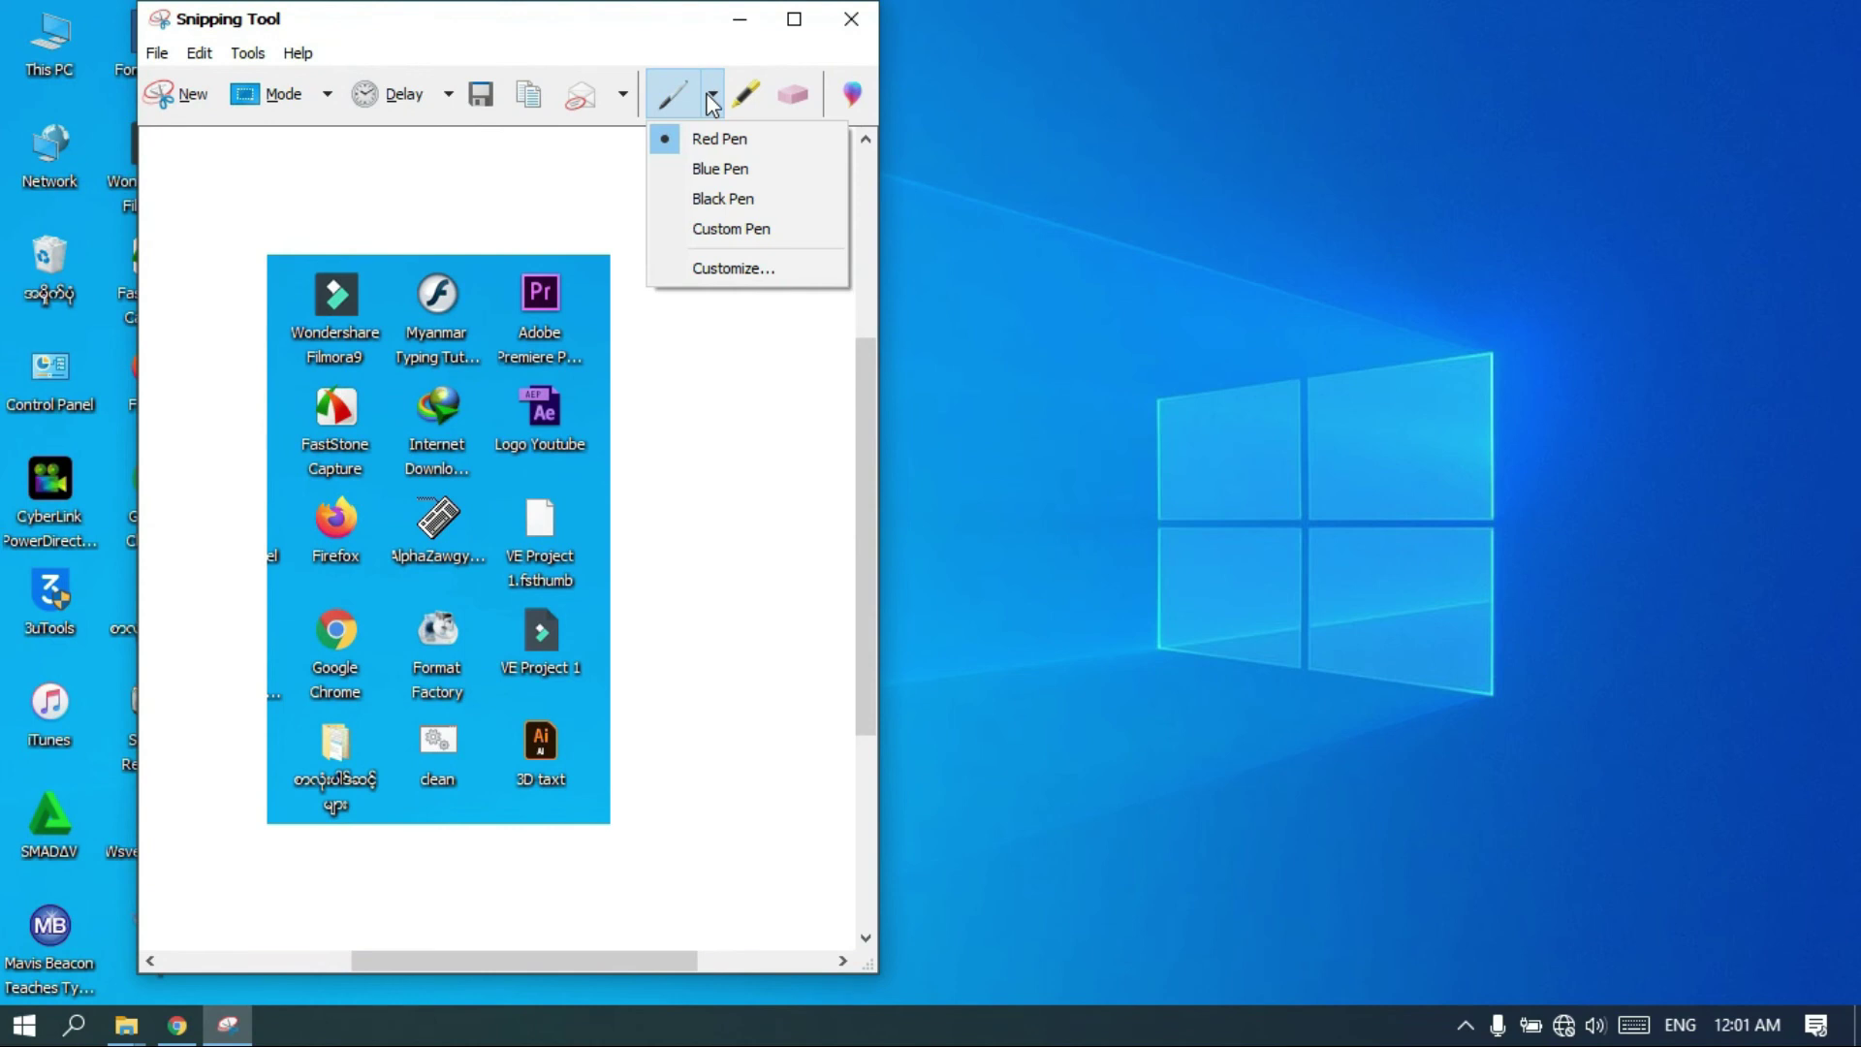
left_click(684, 140)
mouse_move(571, 545)
left_mouse_down()
mouse_move(639, 548)
mouse_move(545, 598)
mouse_move(350, 594)
mouse_move(299, 486)
mouse_move(425, 499)
mouse_move(408, 566)
left_mouse_up()
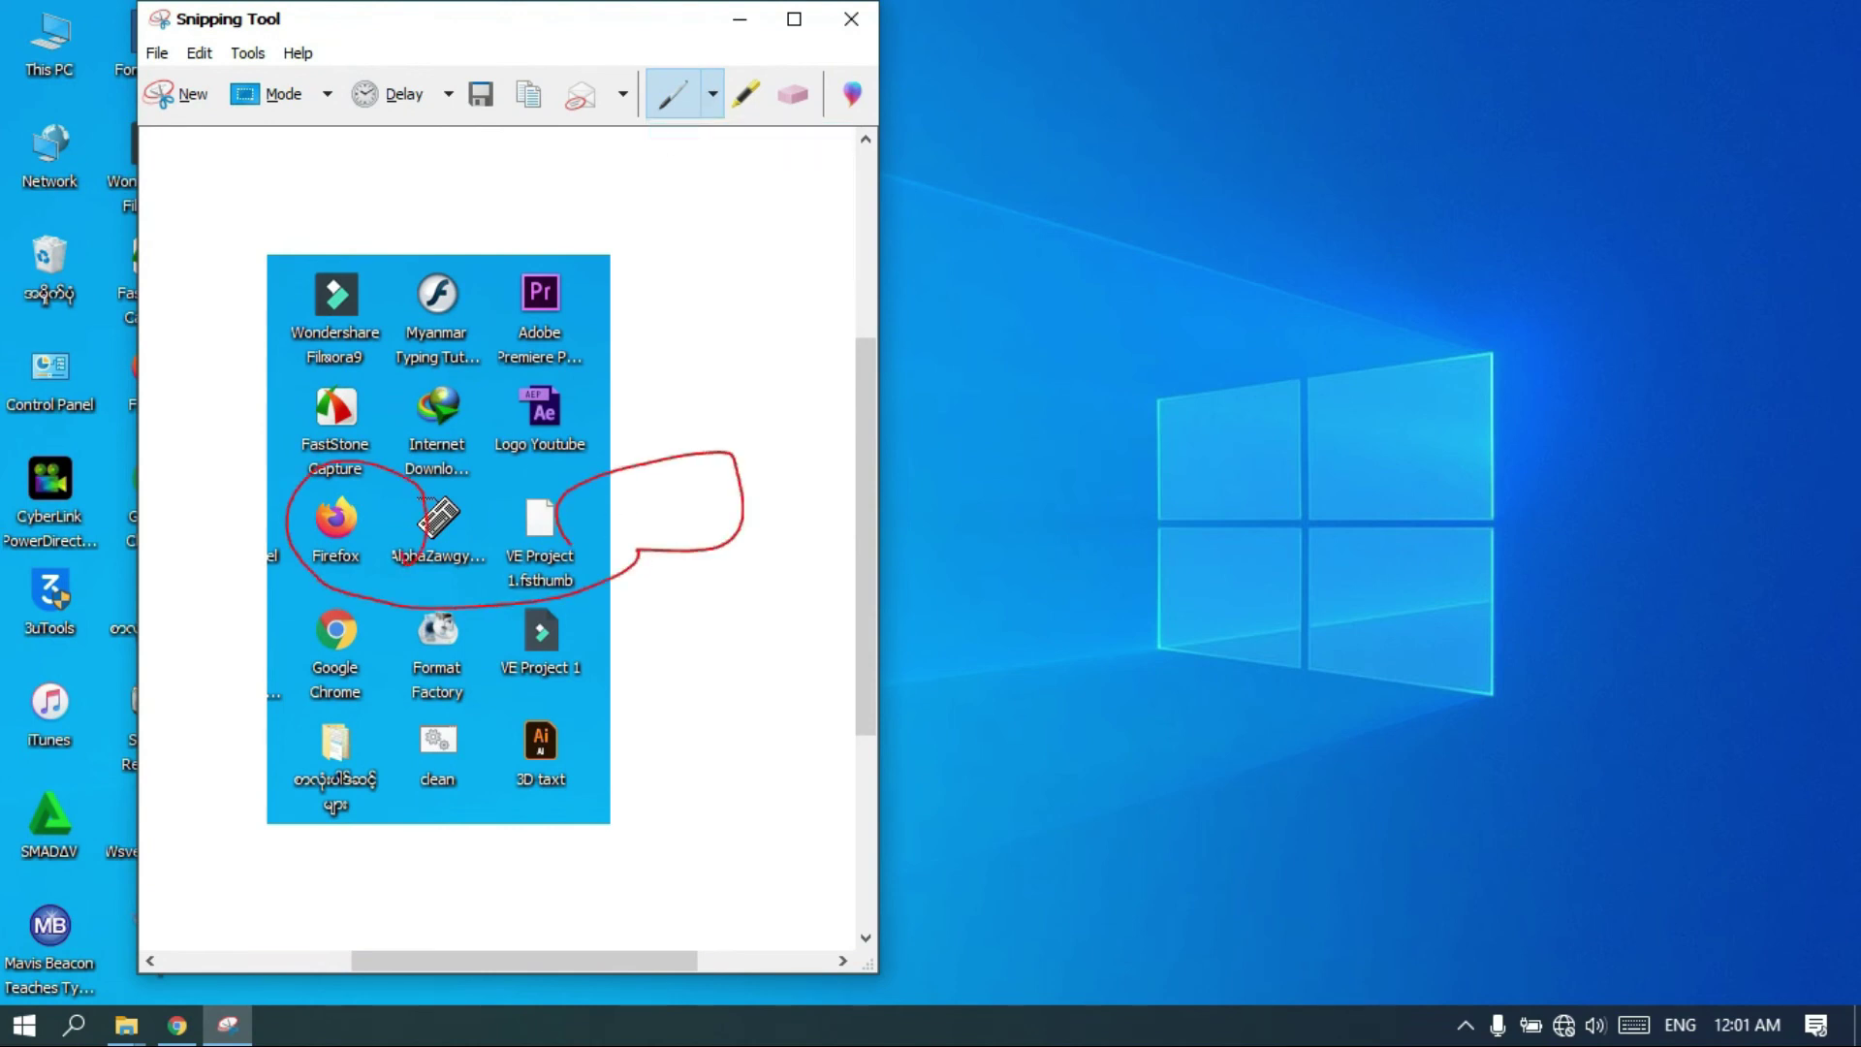
left_click_drag(294, 253, 615, 249)
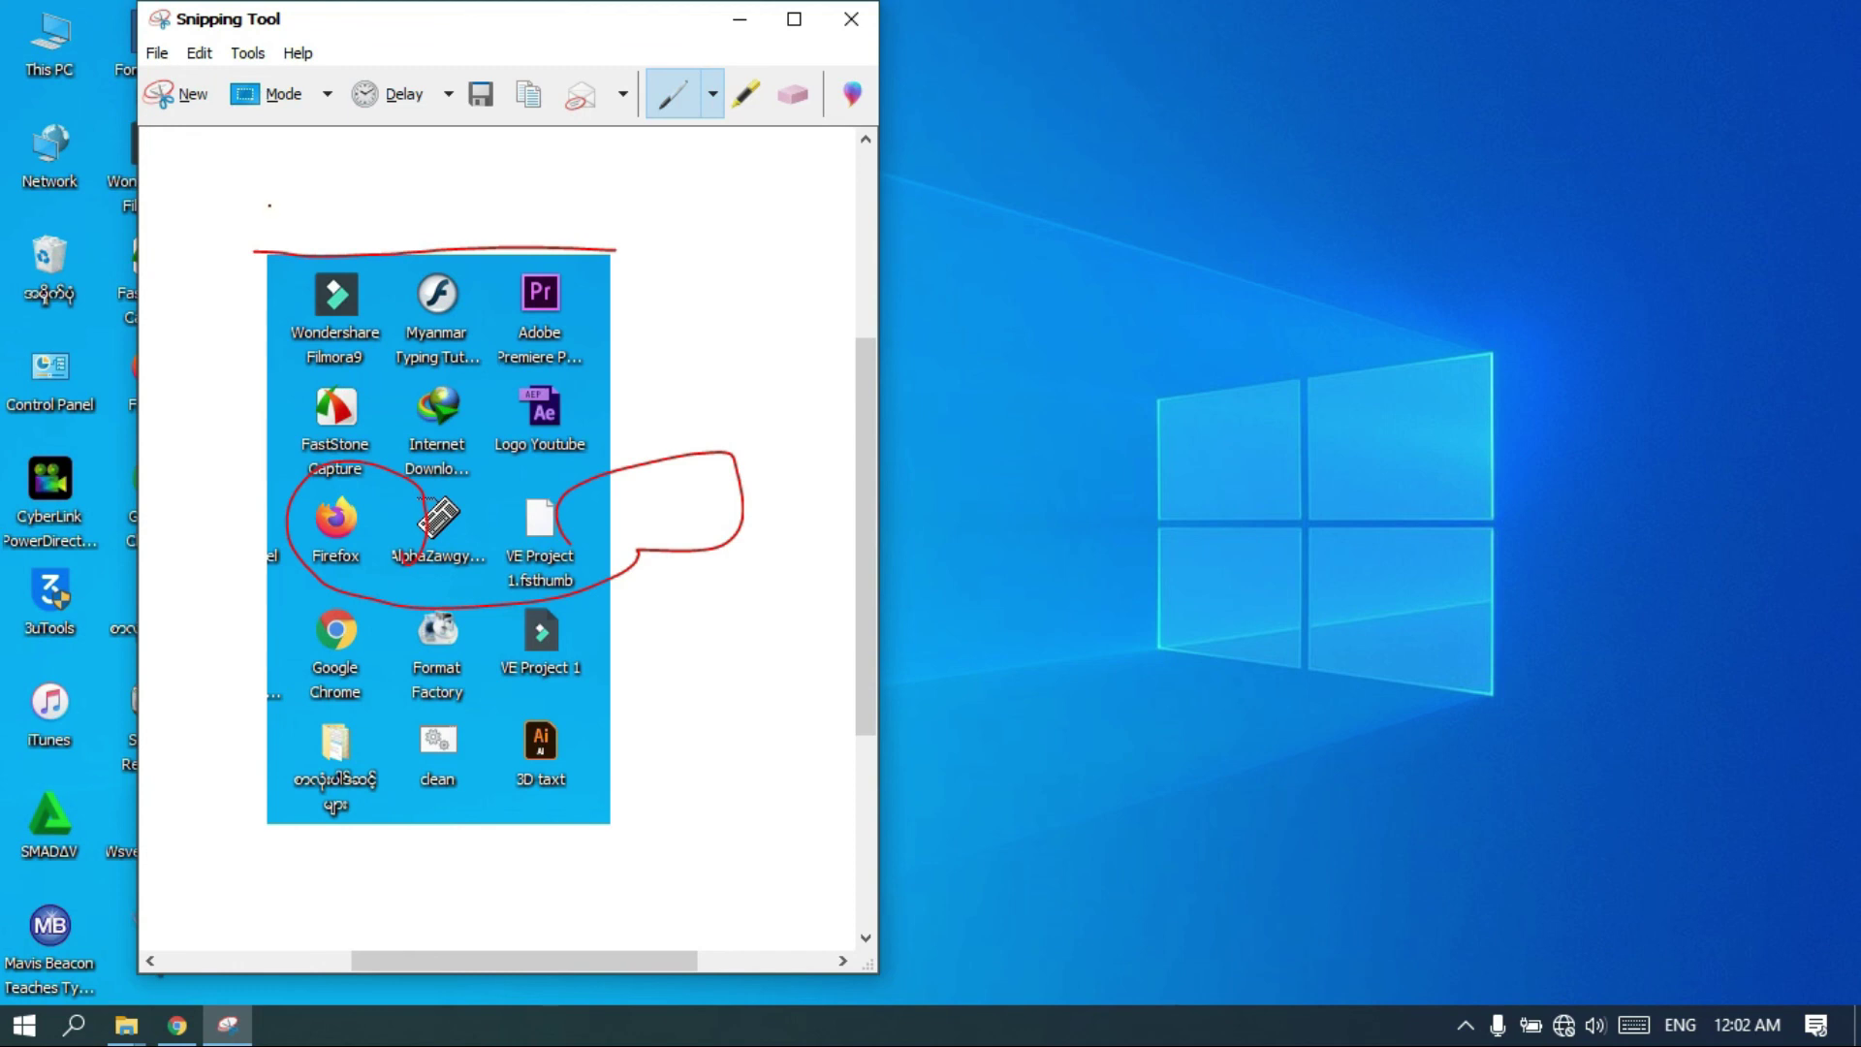
mouse_move(253, 210)
left_mouse_down()
mouse_move(232, 242)
mouse_move(201, 415)
mouse_move(231, 565)
left_mouse_up()
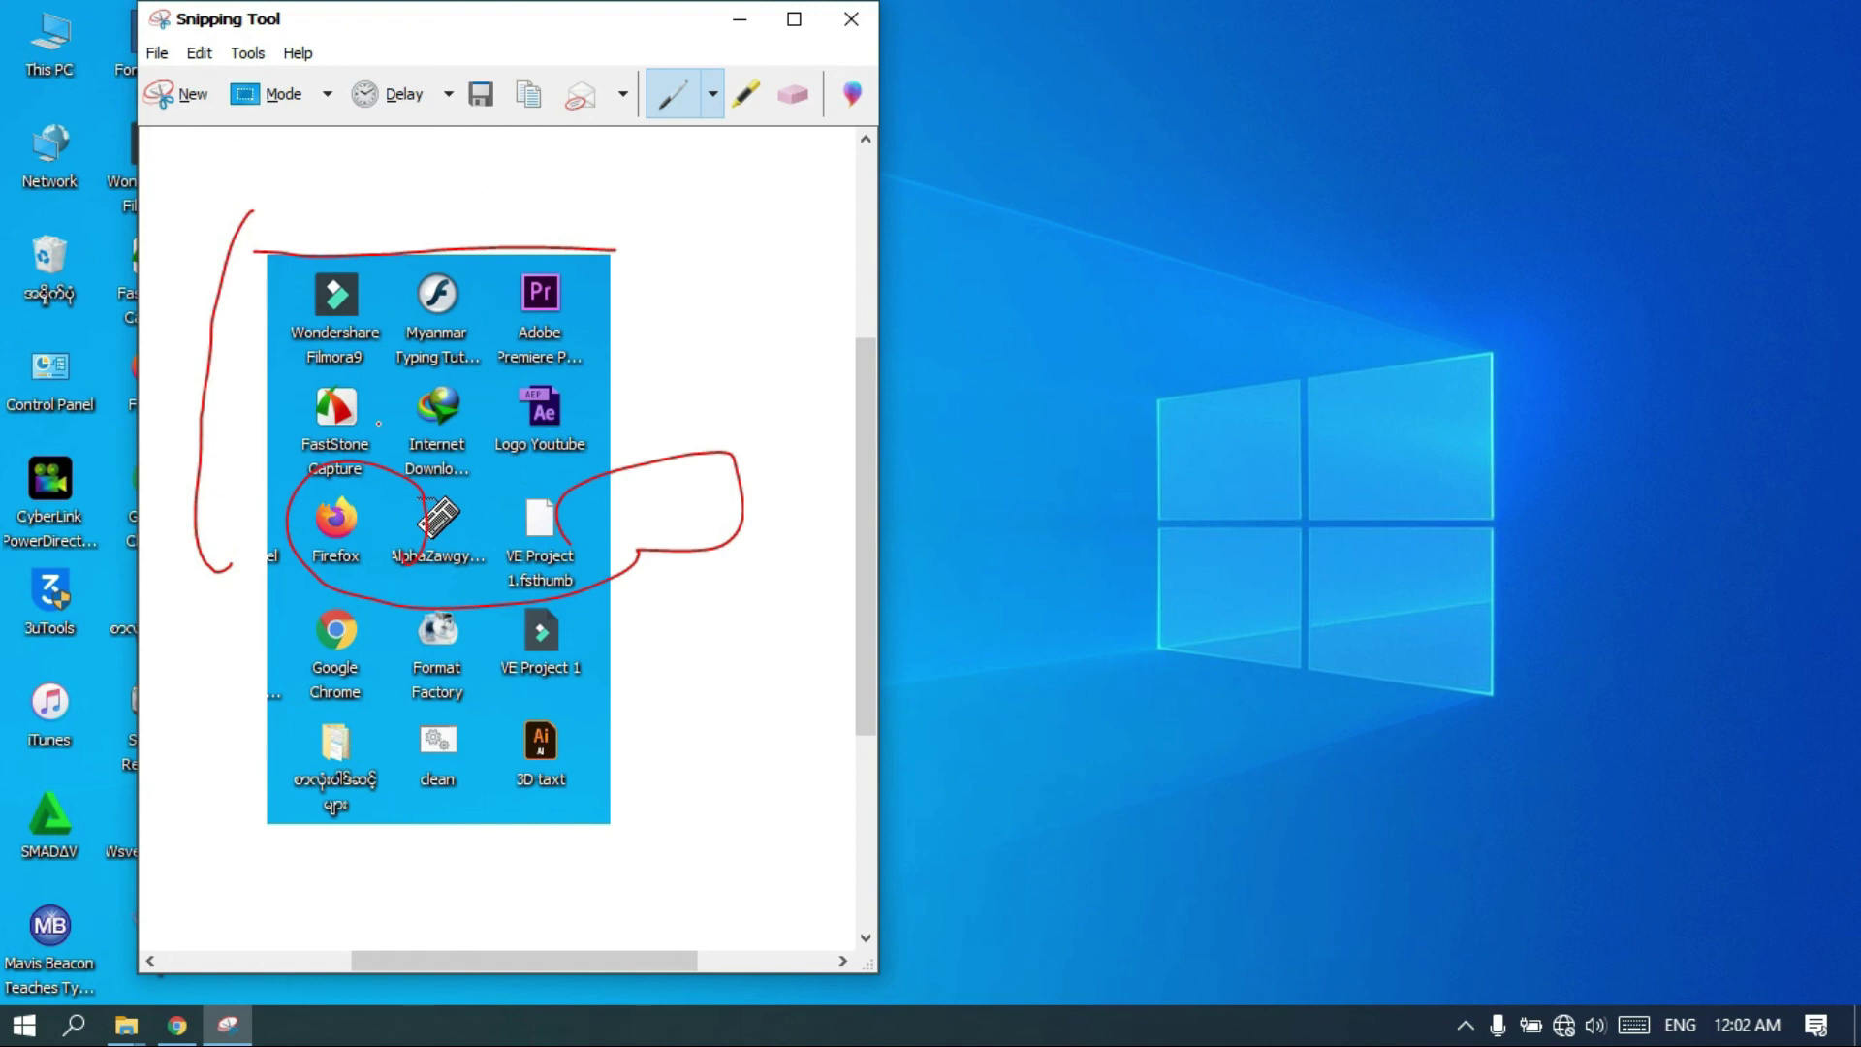
Step: Open the Save As dialog for the annotated snip and dismiss it without saving
left_click(156, 52)
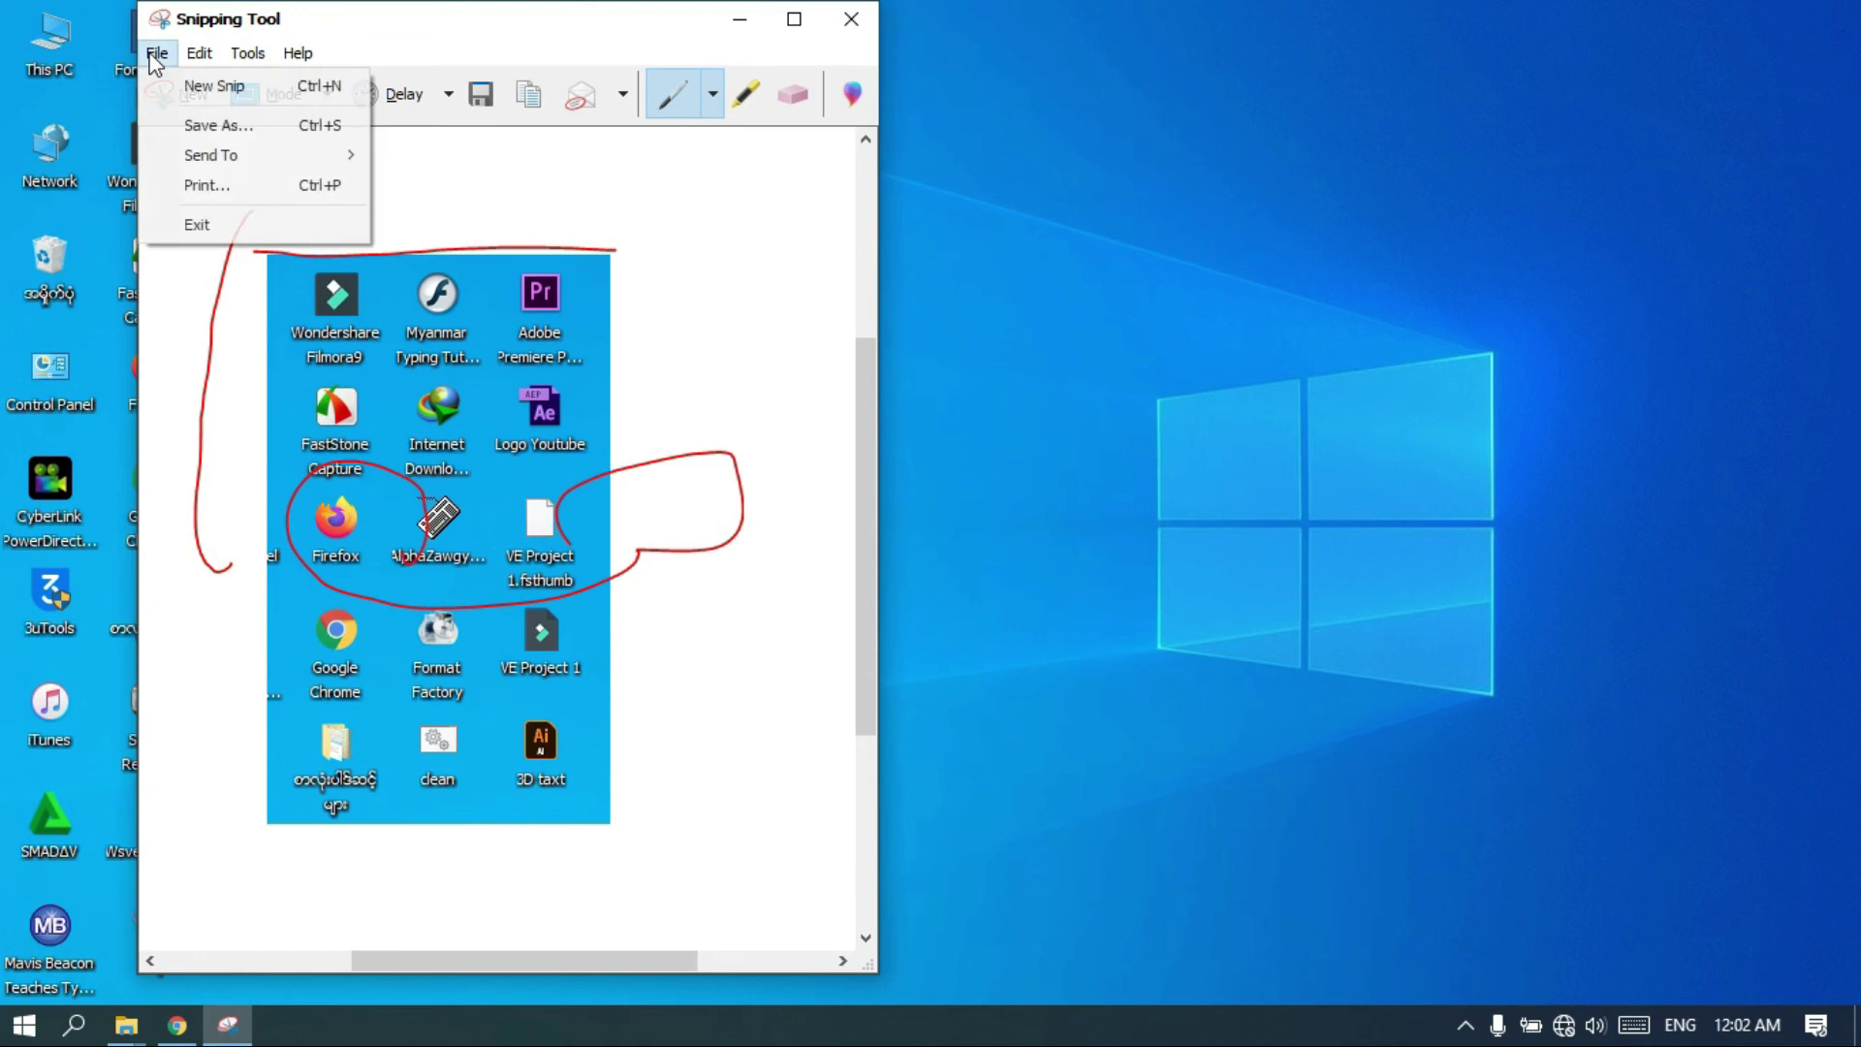
left_click(206, 126)
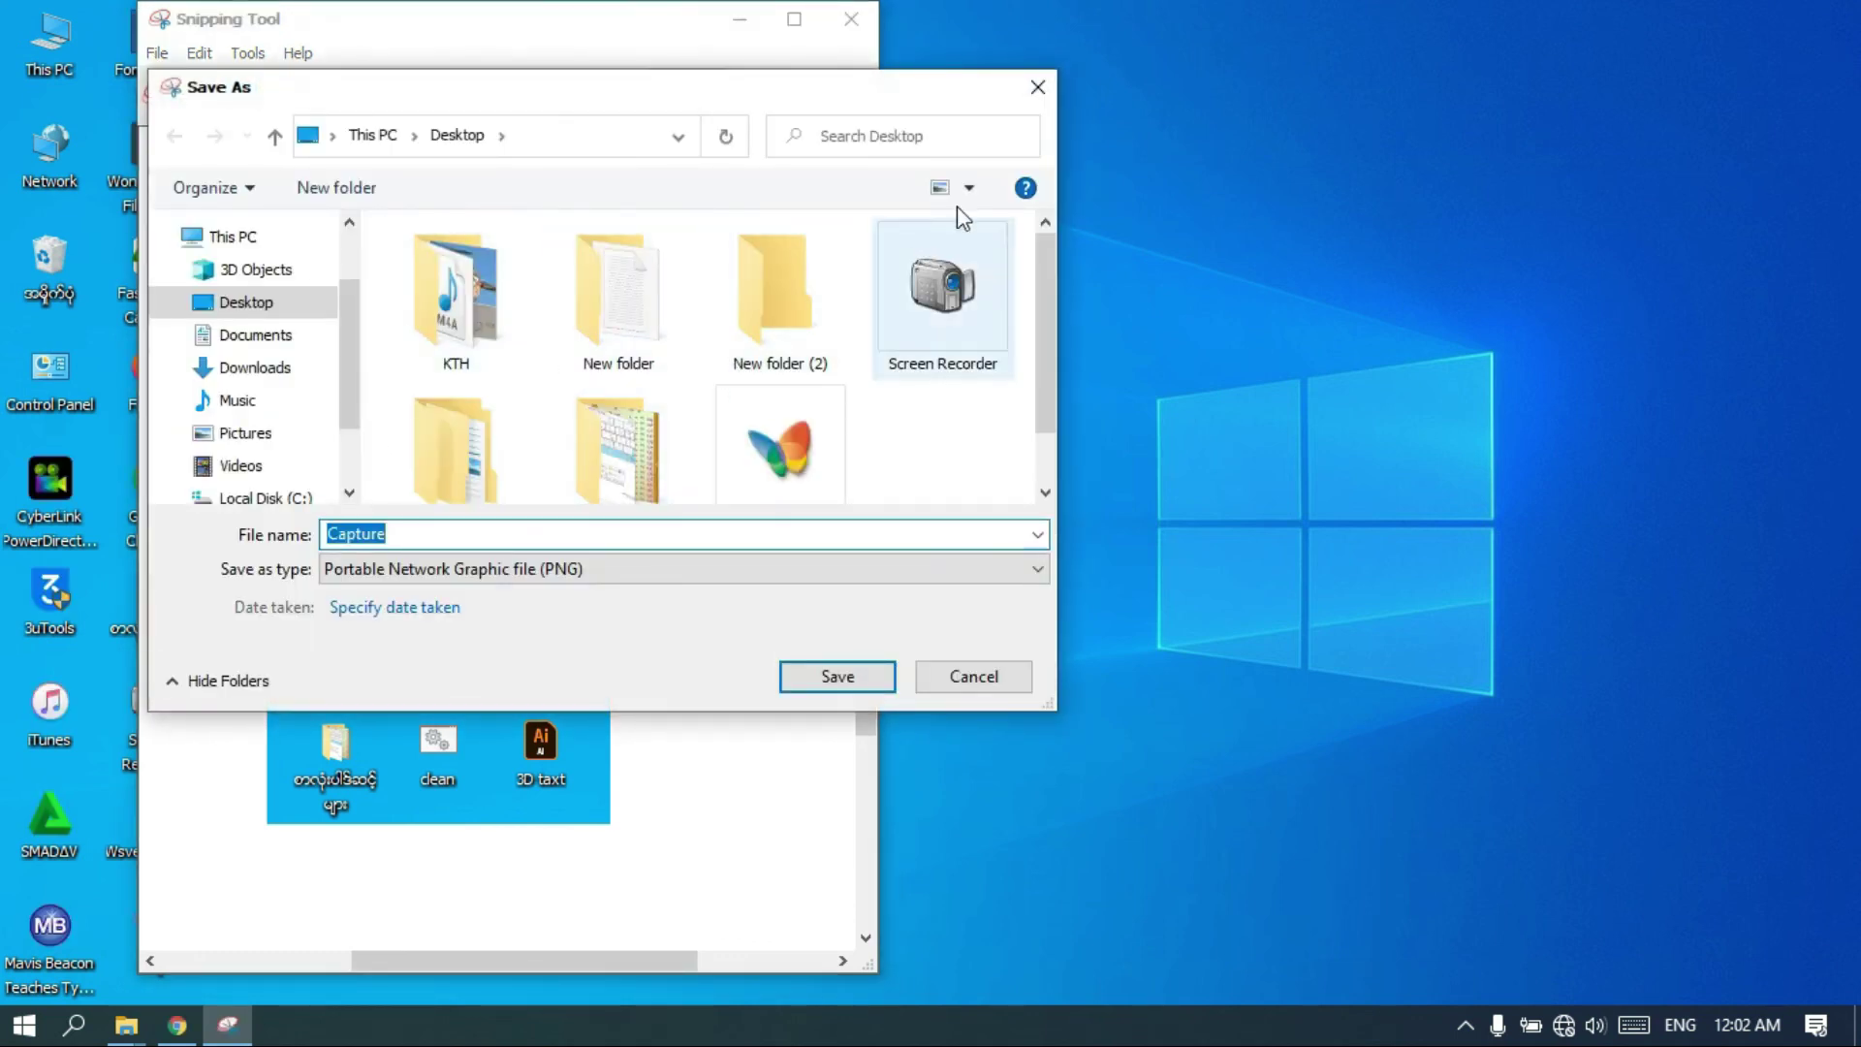
left_click(1037, 88)
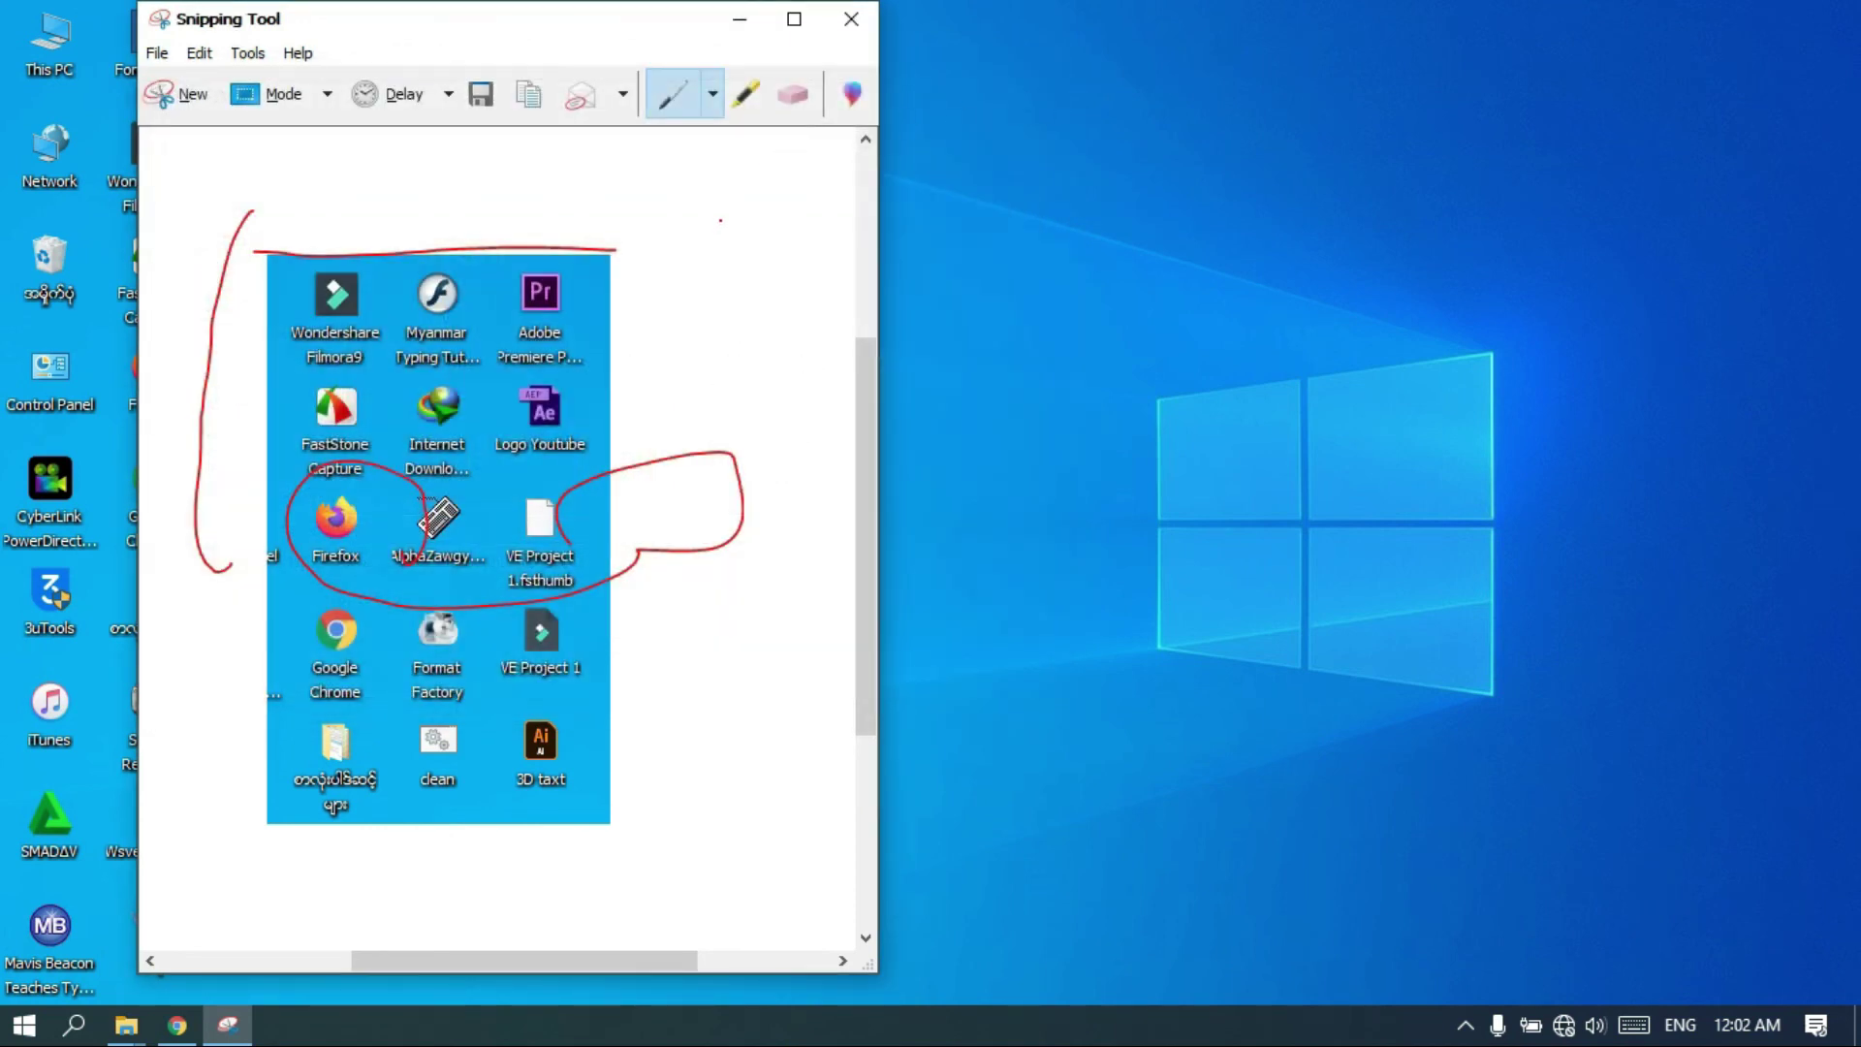
Step: Maximize the Snipping Tool window, restore its smaller size and move it clear of the desktop icons
left_click(794, 20)
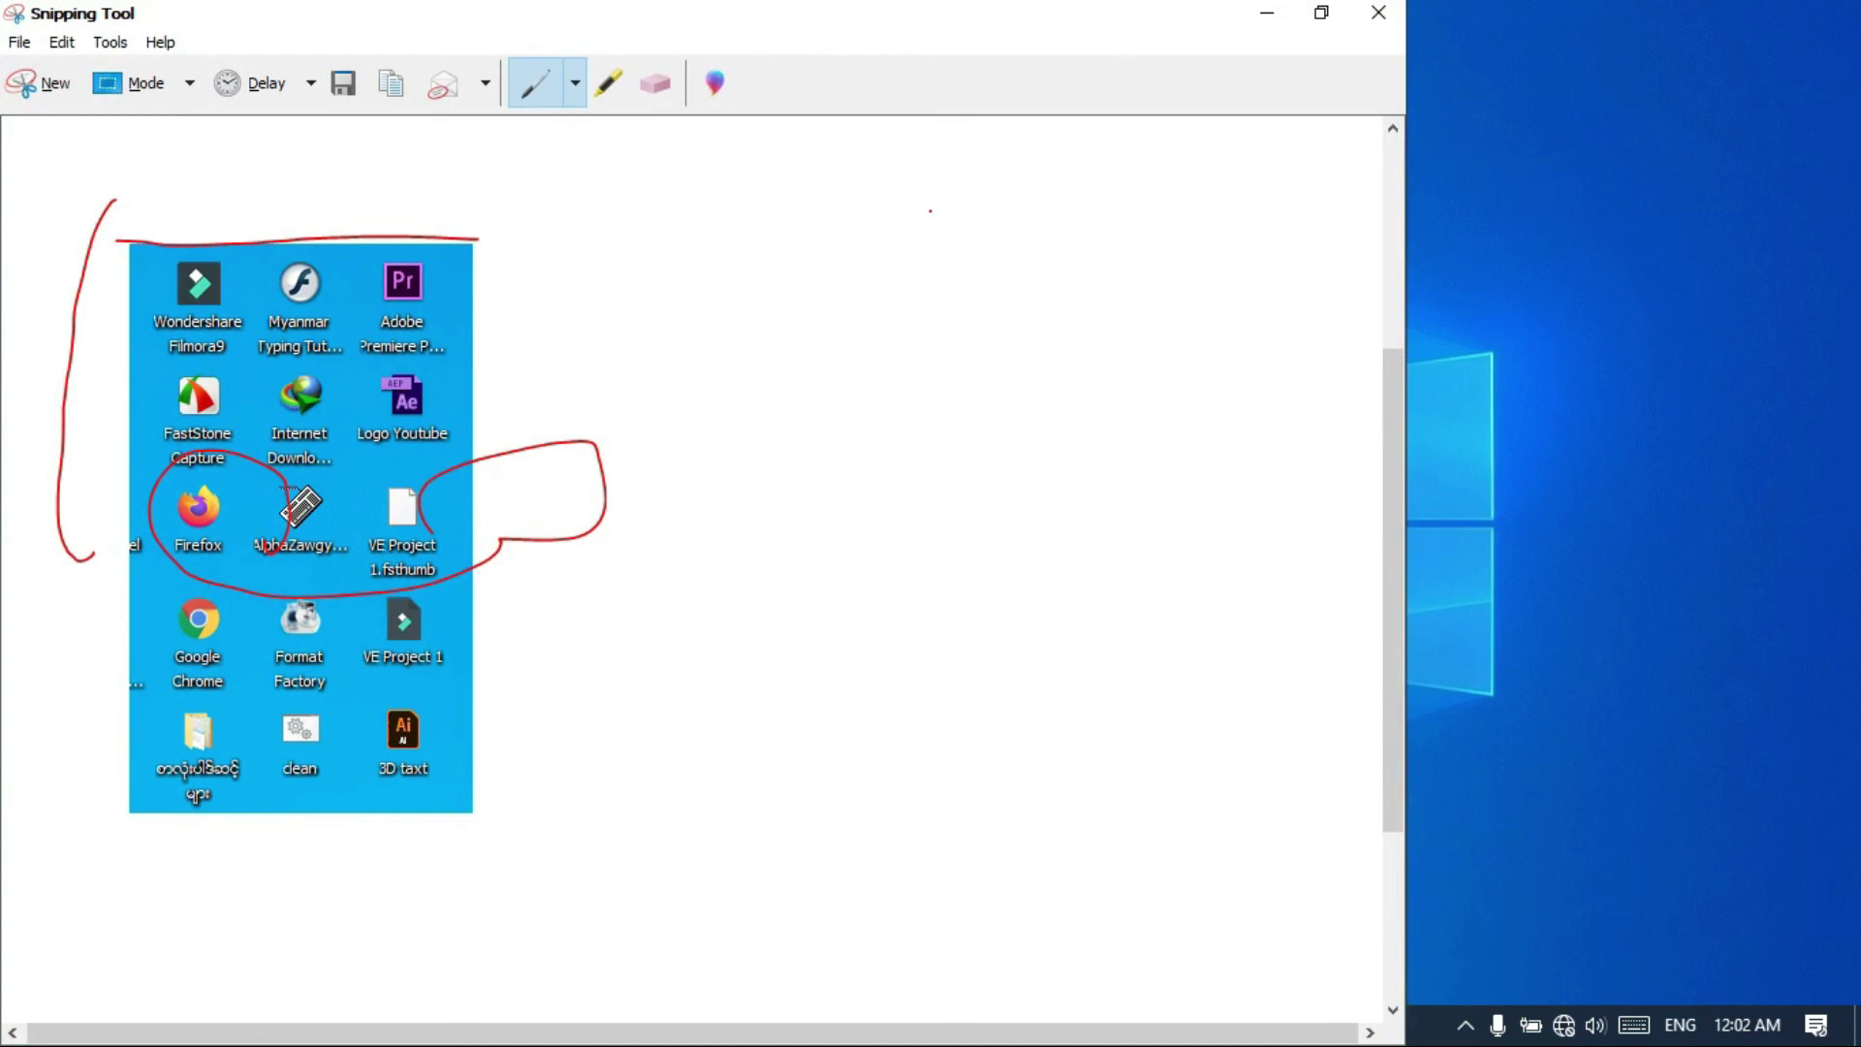
left_click_drag(1148, 20, 1378, 36)
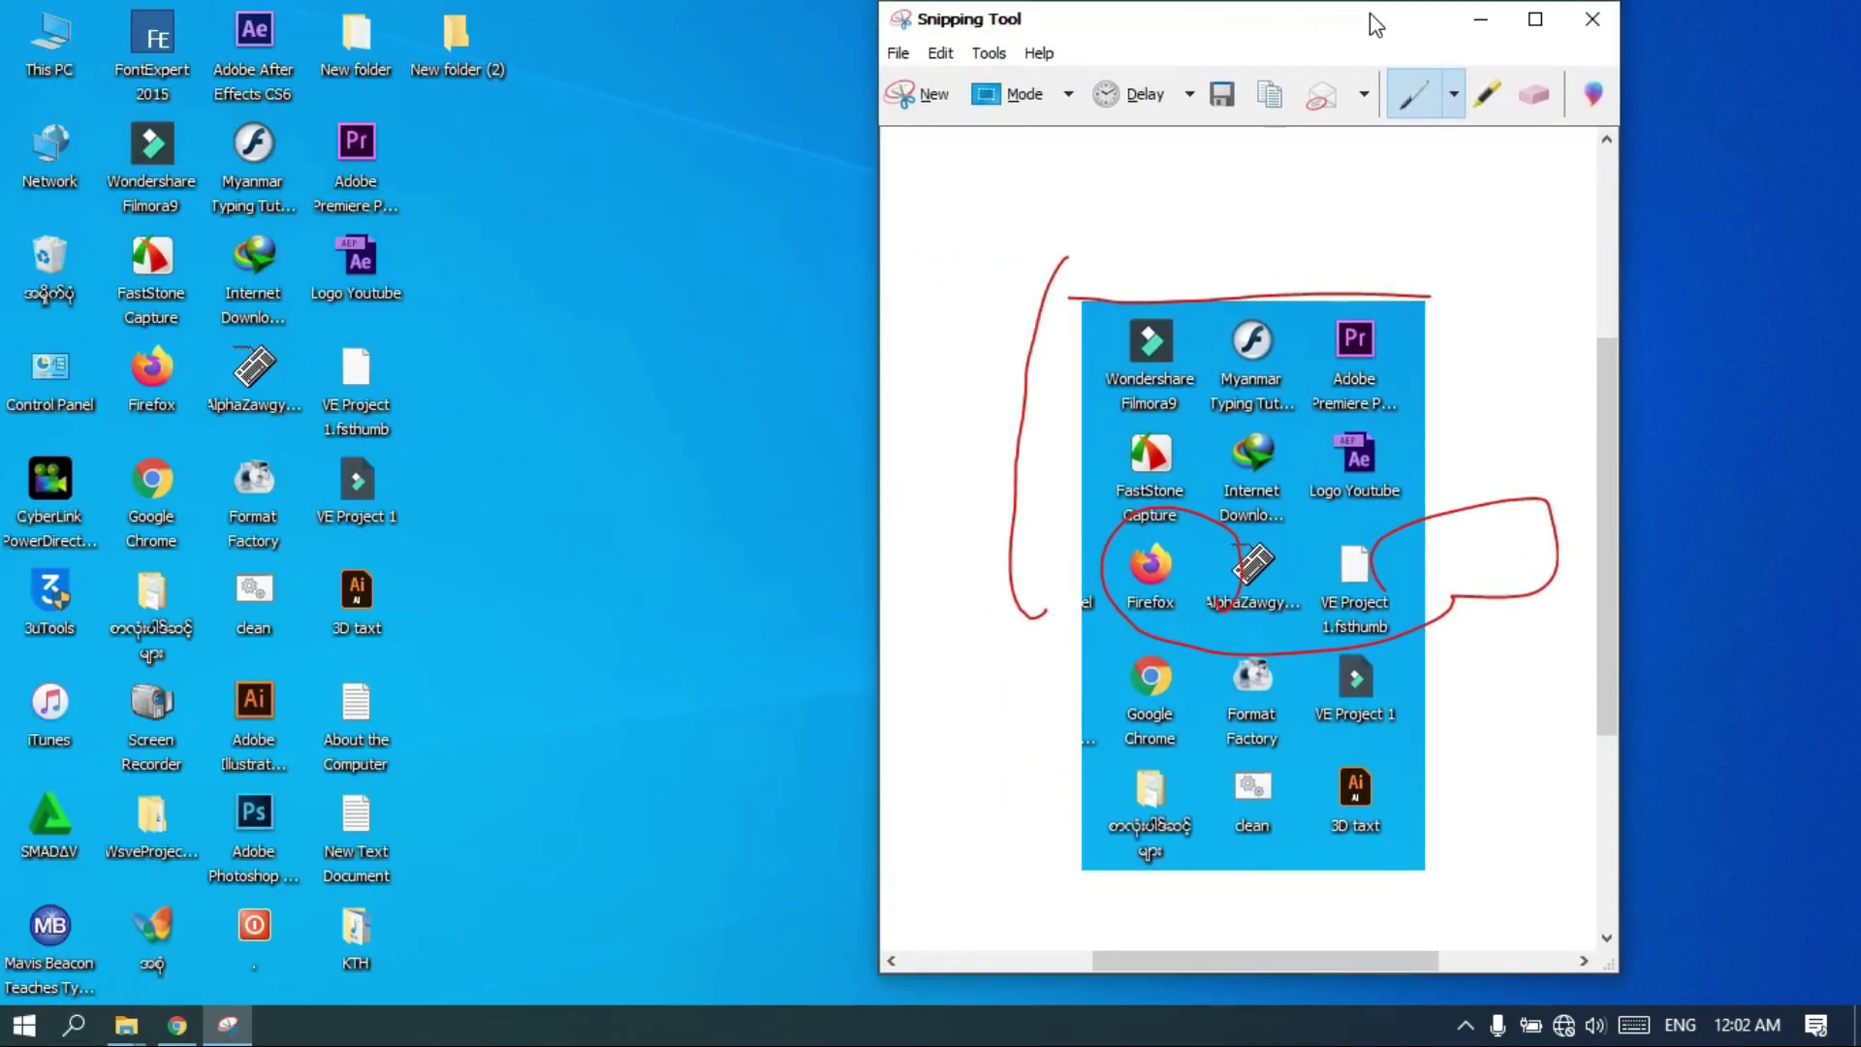